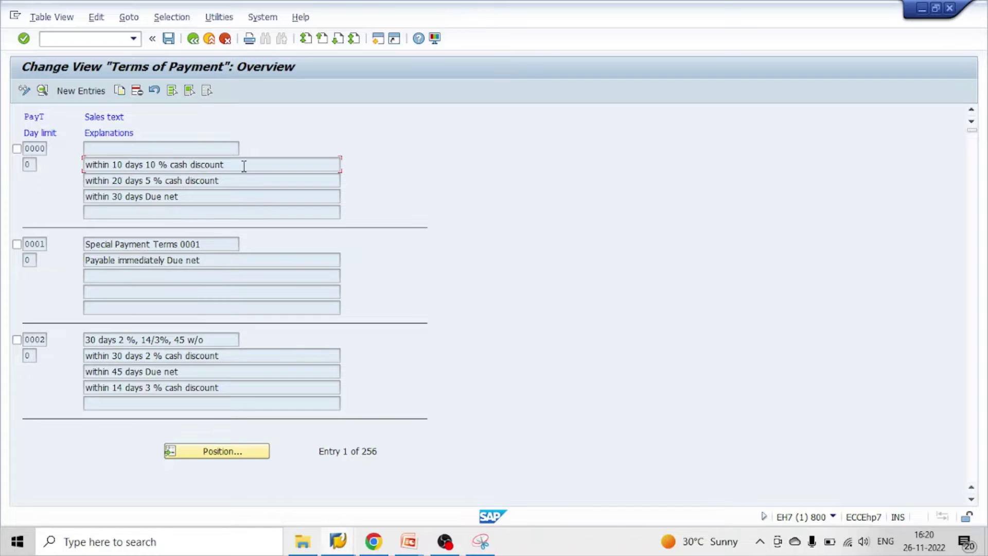
Copy payment term 0000 as Z009, with TESTING as sales text and own explanation, and Document date as the baseline date default.
{"action": "left_click_drag", "start_coordinate": [206, 261], "coordinate": [73, 261]}
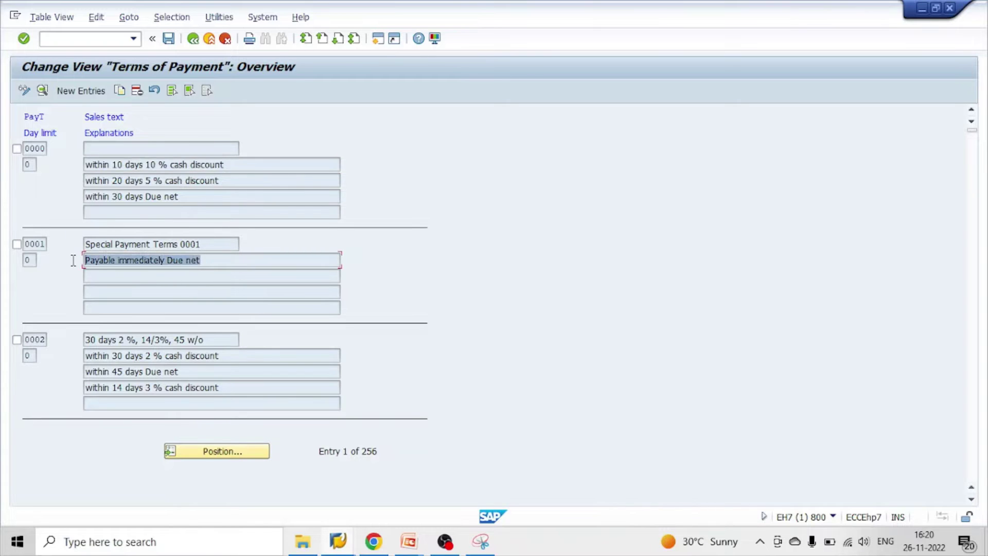
{"action": "scroll", "coordinate": [195, 263], "scroll_direction": "down", "scroll_amount": 1}
{"action": "scroll", "coordinate": [196, 262], "scroll_direction": "up", "scroll_amount": 1}
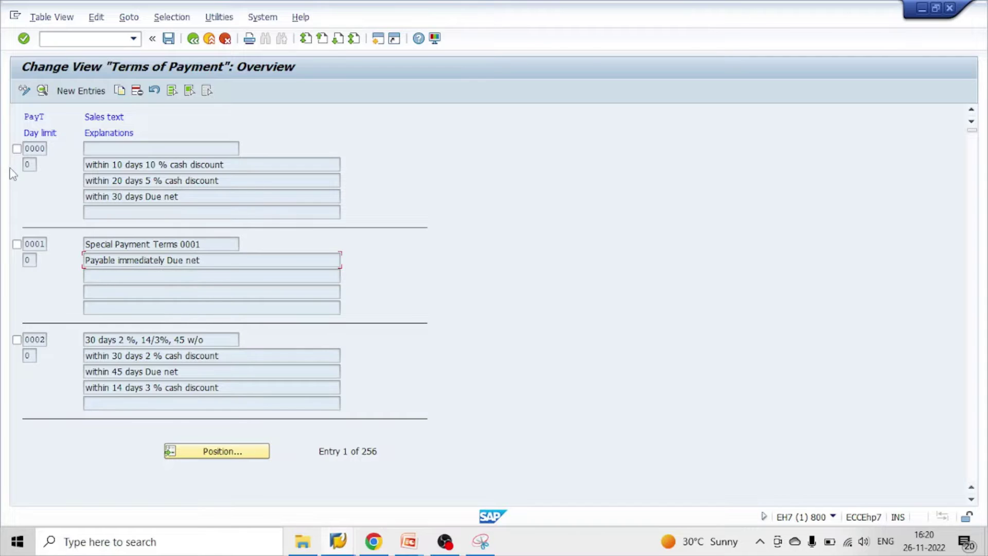
{"action": "left_click", "coordinate": [17, 149]}
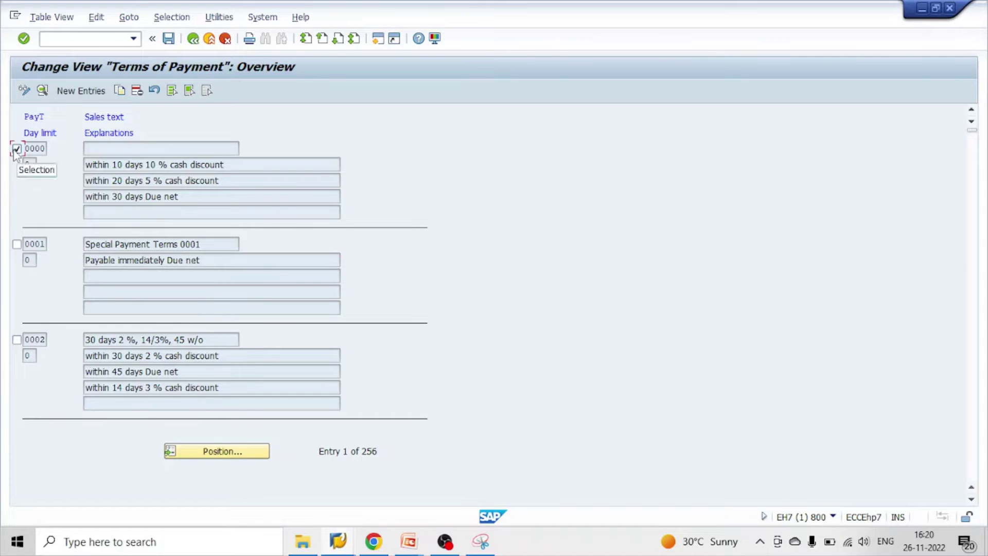
{"action": "left_click", "coordinate": [119, 90]}
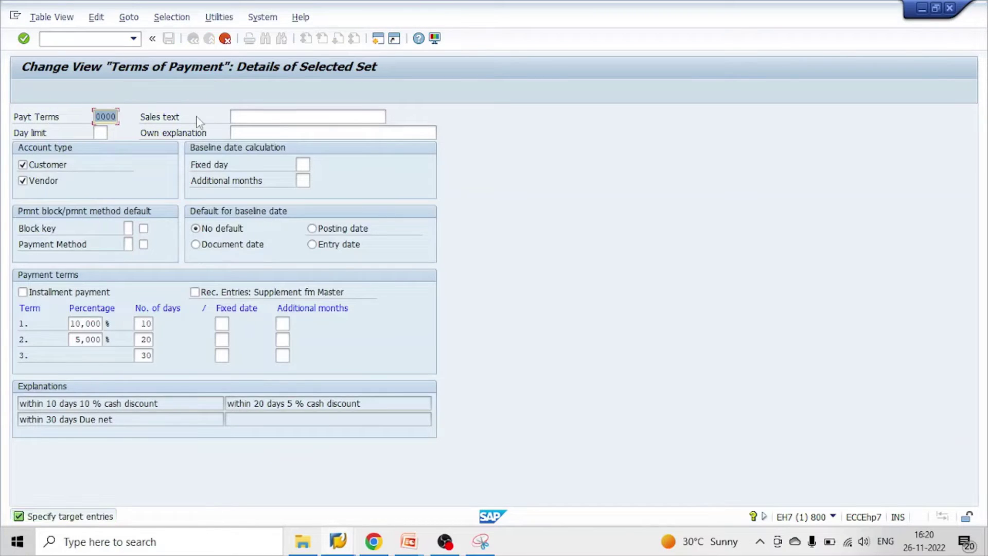
{"action": "type", "text": "Z009"}
{"action": "key", "text": "Tab"}
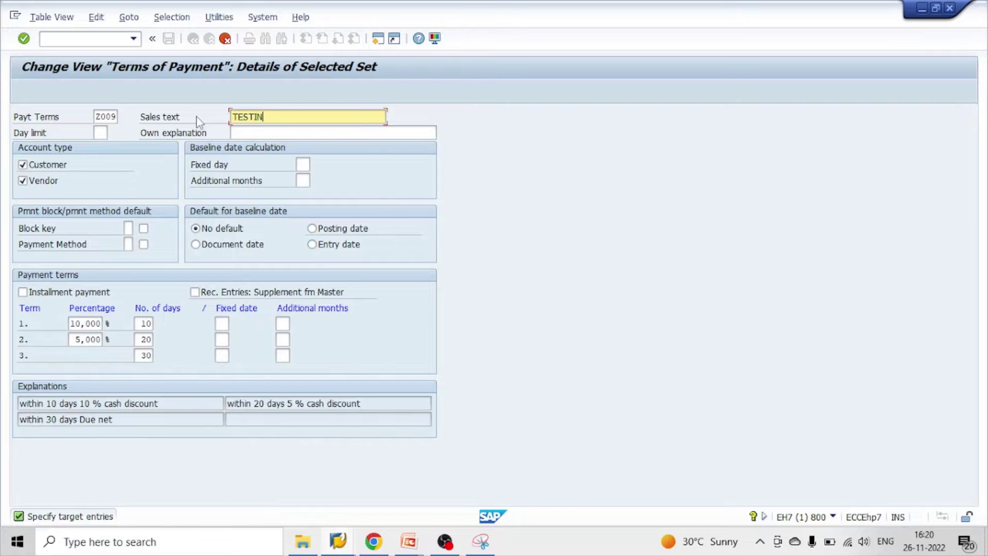
{"action": "key", "text": "Tab"}
{"action": "key", "text": "Tab"}
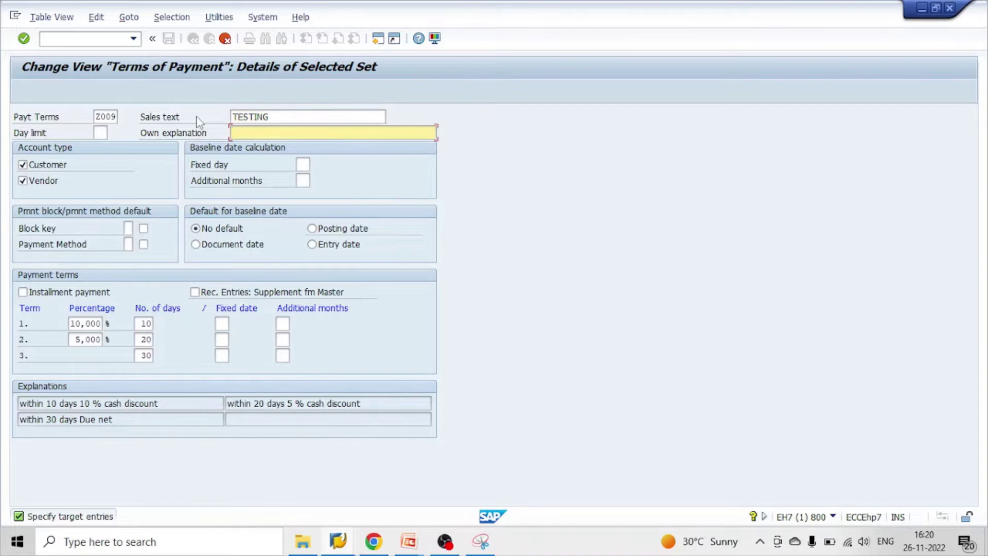
{"action": "type", "text": "TESTING"}
{"action": "left_click", "coordinate": [234, 247]}
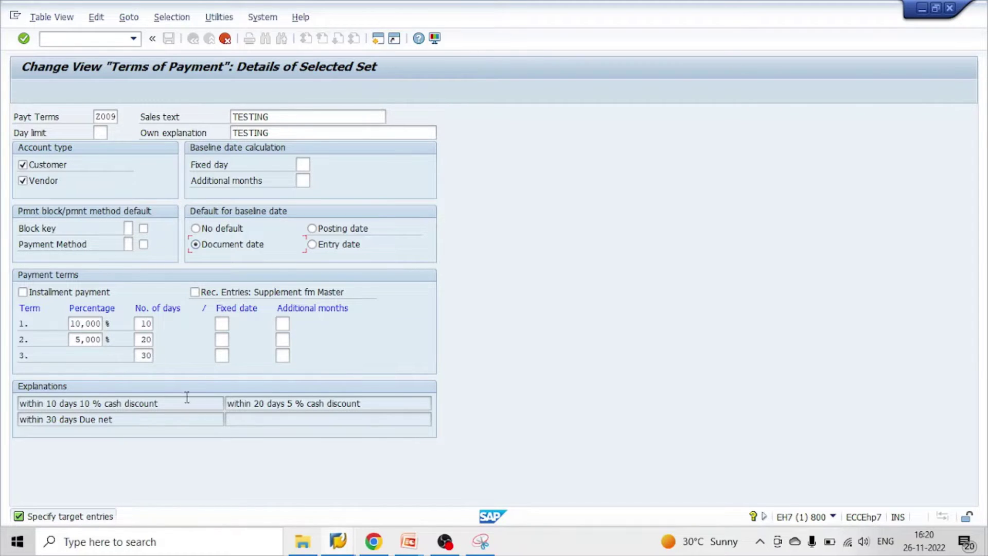
Compare the copied term's discount percentages and day counts with the generated explanation texts.
{"action": "left_click_drag", "start_coordinate": [159, 403], "coordinate": [19, 402]}
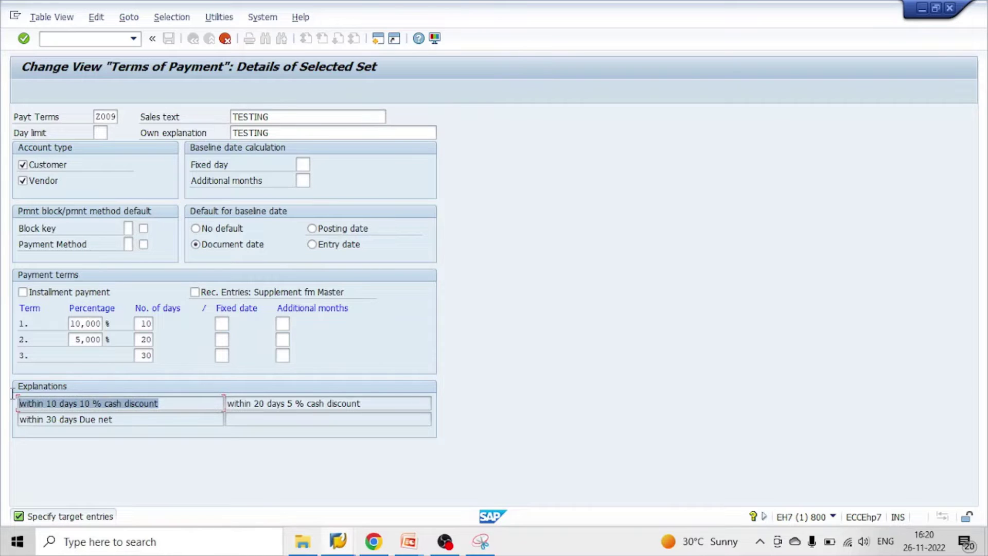
{"action": "left_click", "coordinate": [93, 404]}
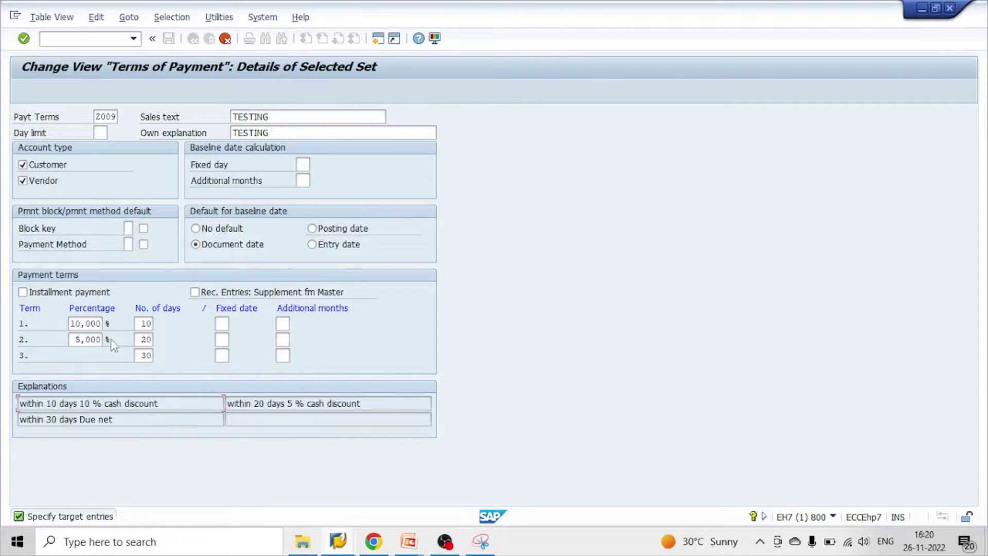
{"action": "left_click", "coordinate": [148, 323]}
{"action": "left_click_drag", "start_coordinate": [102, 323], "coordinate": [69, 323]}
{"action": "left_click", "coordinate": [172, 404]}
{"action": "mouse_move", "coordinate": [284, 407]}
{"action": "left_mouse_down"}
{"action": "mouse_move", "coordinate": [246, 405]}
{"action": "mouse_move", "coordinate": [287, 404]}
{"action": "left_mouse_up"}
{"action": "left_click_drag", "start_coordinate": [121, 422], "coordinate": [27, 419]}
{"action": "left_click", "coordinate": [129, 421]}
Confirm the copied payment term Z009 and save it, accepting the prompt.
{"action": "key", "text": "Return"}
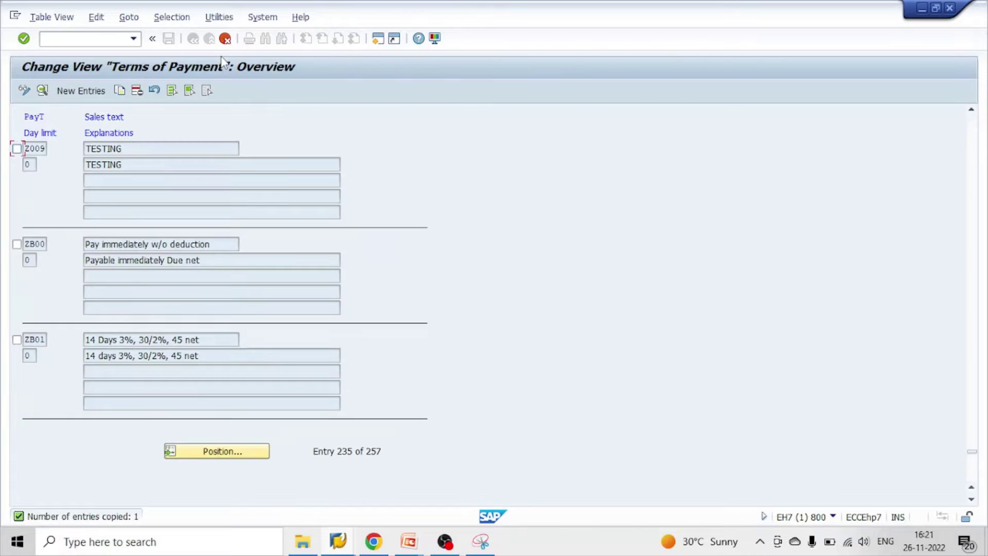
{"action": "left_click", "coordinate": [169, 40]}
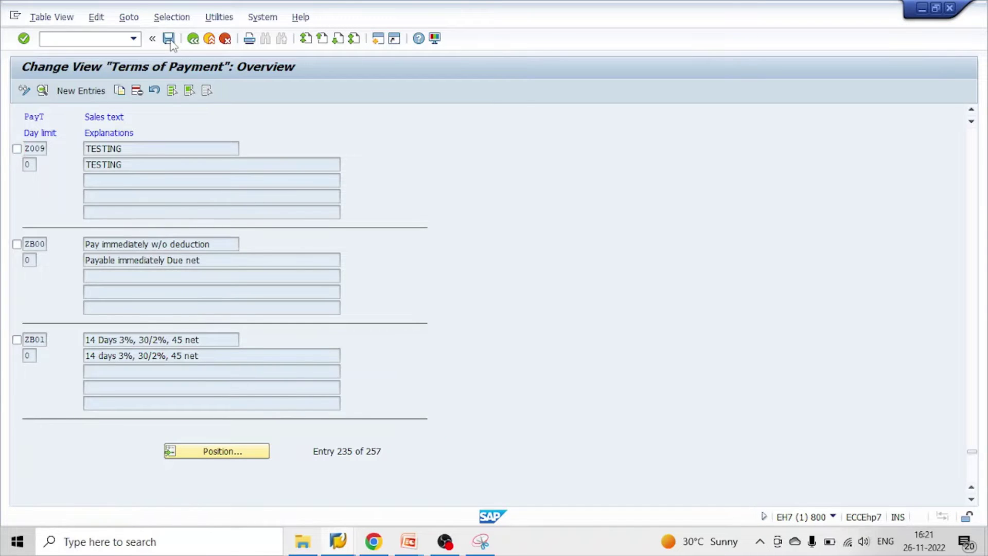
{"action": "left_click", "coordinate": [214, 246]}
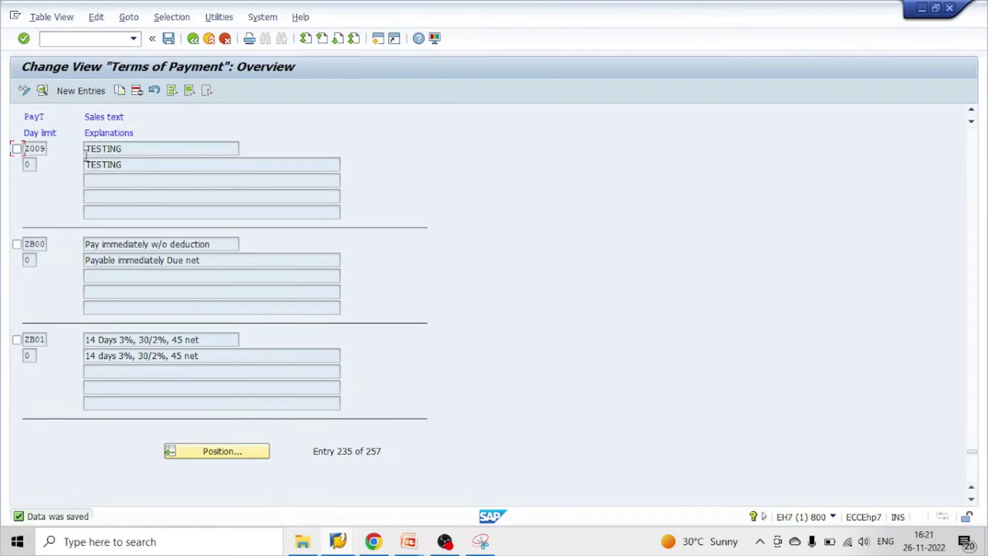
Open the details of payment term Z009 to check the saved entry and leave it.
{"action": "double_click", "coordinate": [112, 150]}
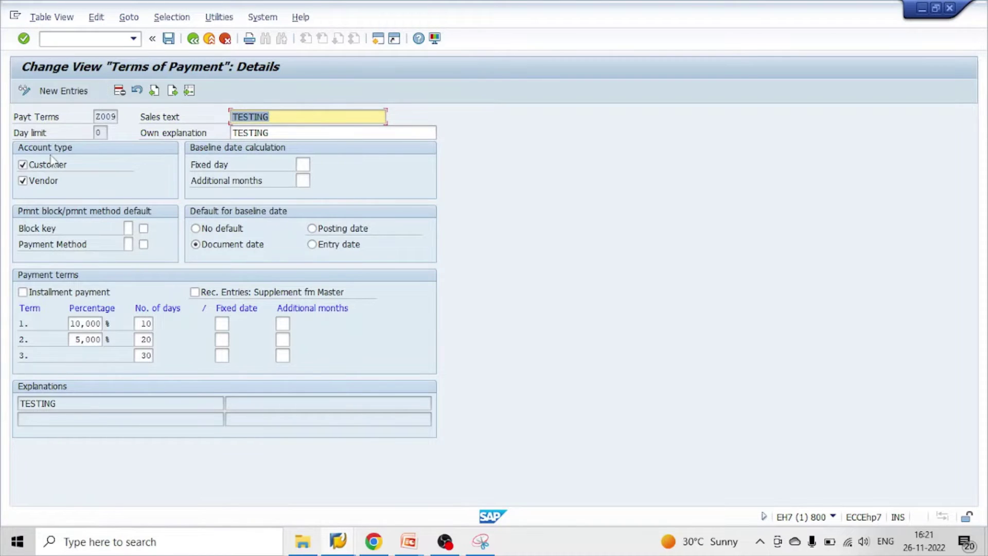
{"action": "left_click", "coordinate": [168, 39]}
{"action": "left_click", "coordinate": [193, 40]}
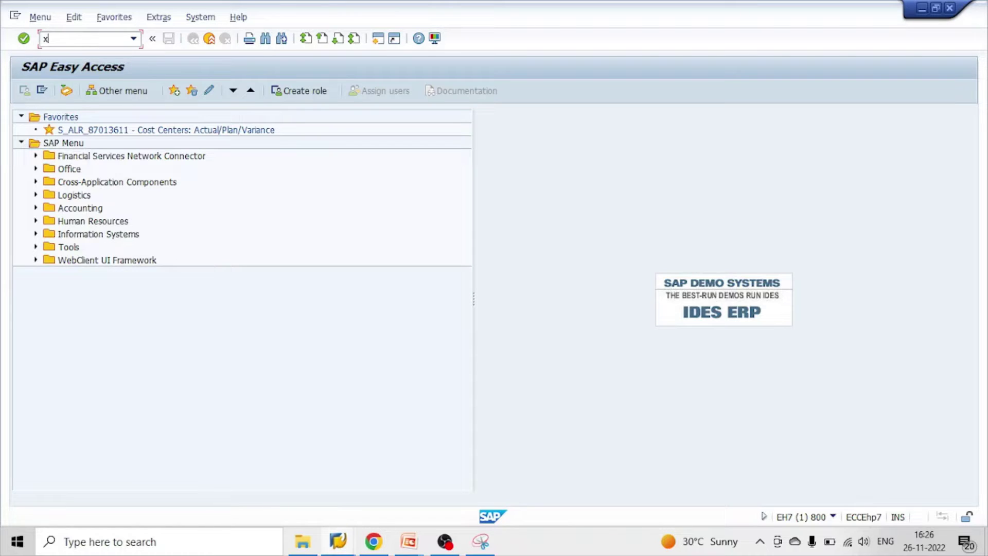
Start vendor creation (XK01) for company code 2RCB and enter an existing vendor's number as the reference.
{"action": "key", "text": "Return"}
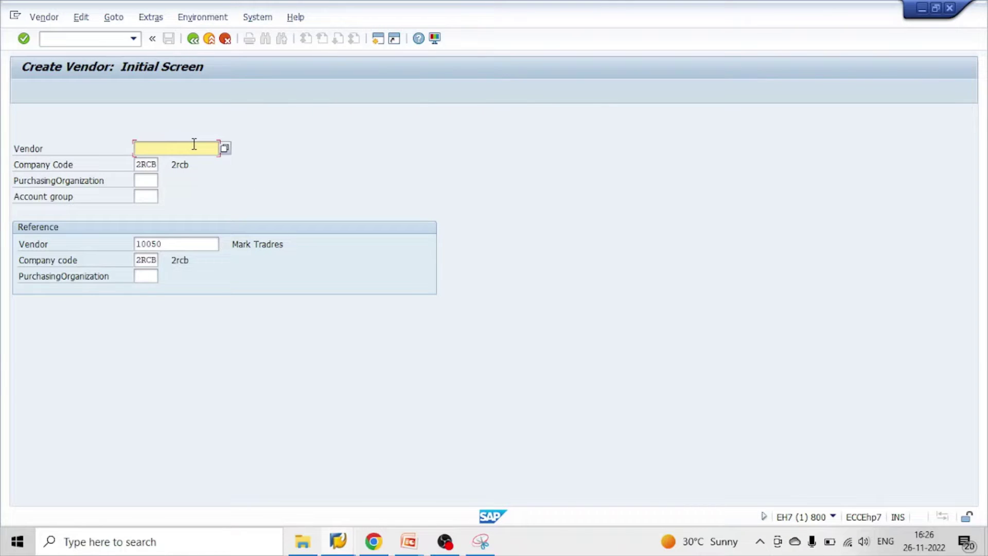
{"action": "key", "text": "Tab"}
{"action": "key", "text": "Tab"}
{"action": "key", "text": "Tab"}
{"action": "key", "text": "Tab"}
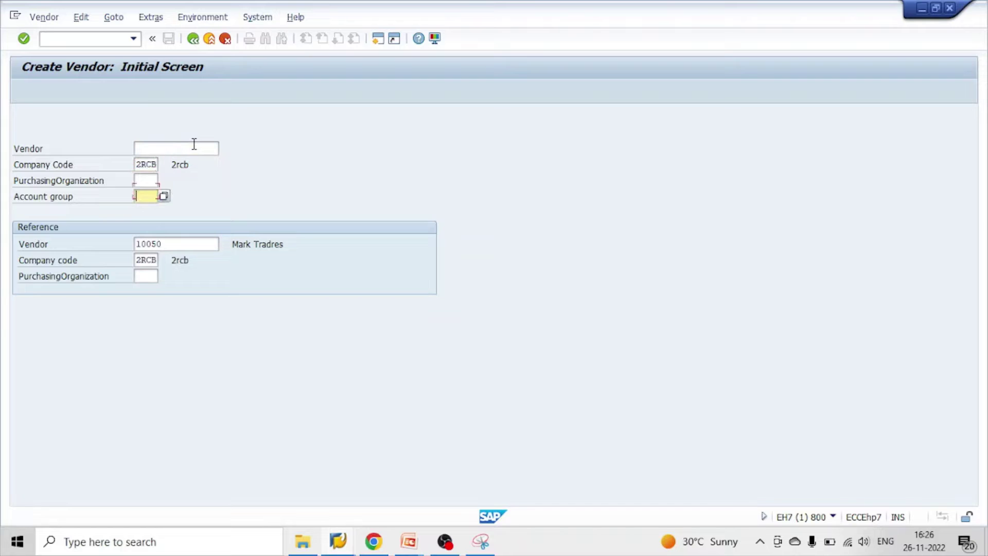
{"action": "type", "text": "12"}
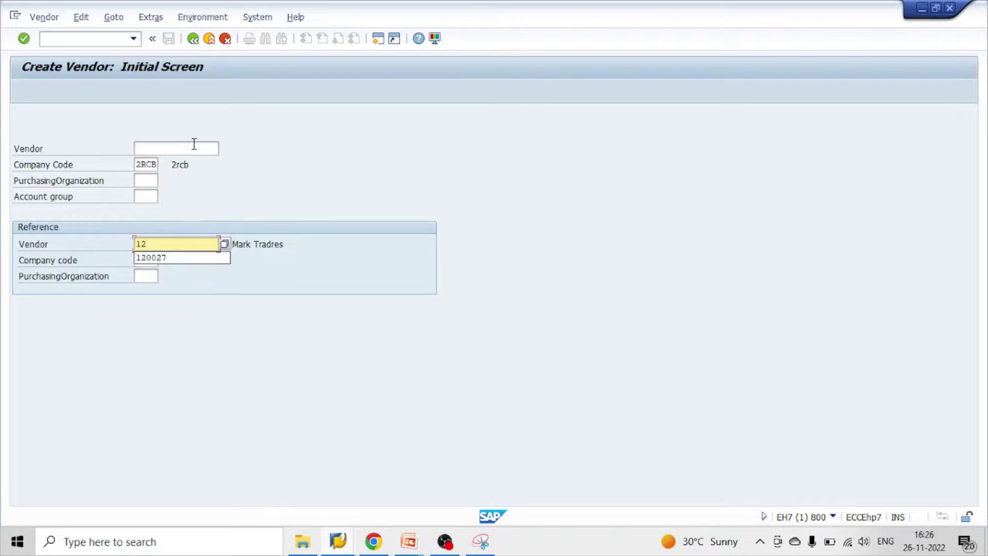
{"action": "type", "text": "0050"}
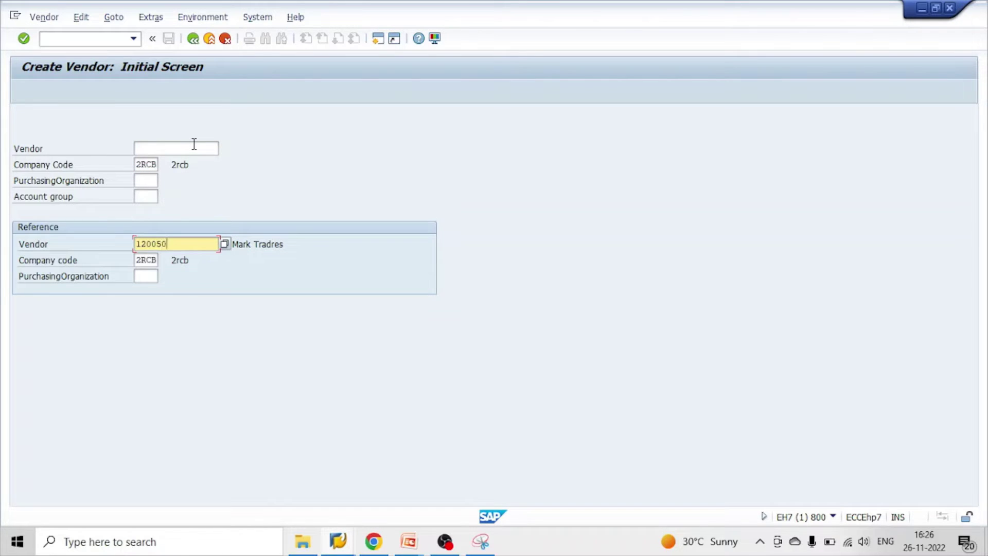
{"action": "key", "text": "Return"}
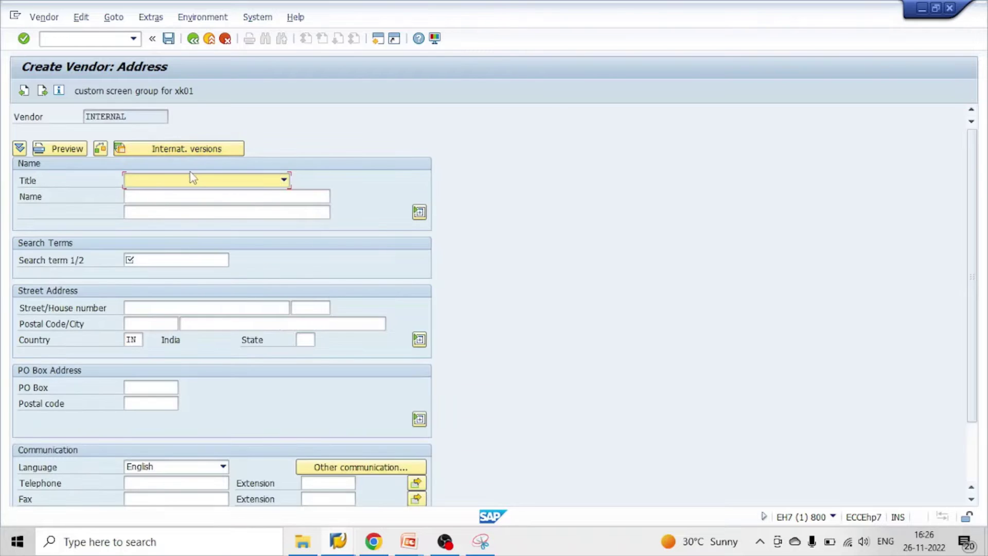
Fill in the vendor address with title Company, name "testing vendor" and search term "testing", and continue.
{"action": "left_click", "coordinate": [157, 181]}
{"action": "left_click", "coordinate": [151, 194]}
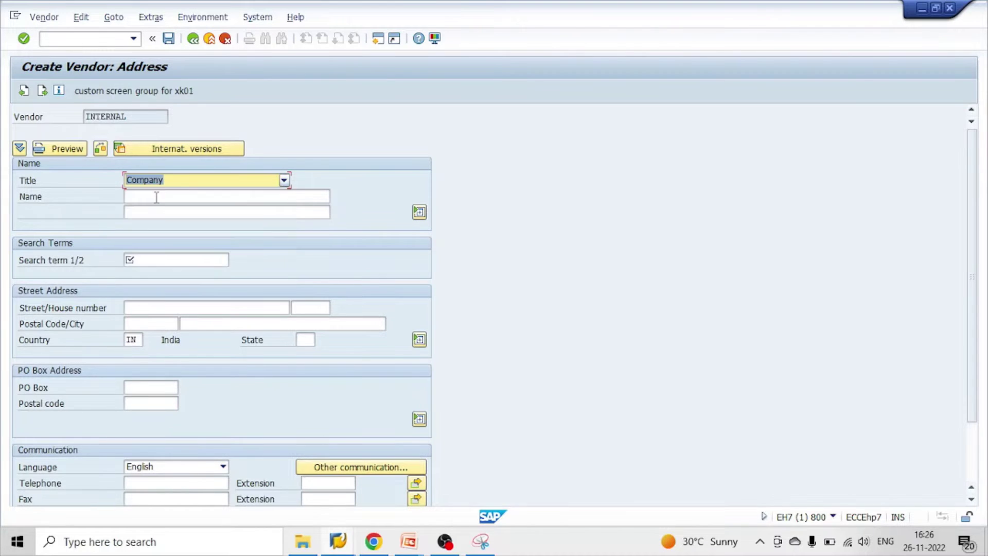
{"action": "left_click", "coordinate": [165, 199]}
{"action": "type", "text": "testing v"}
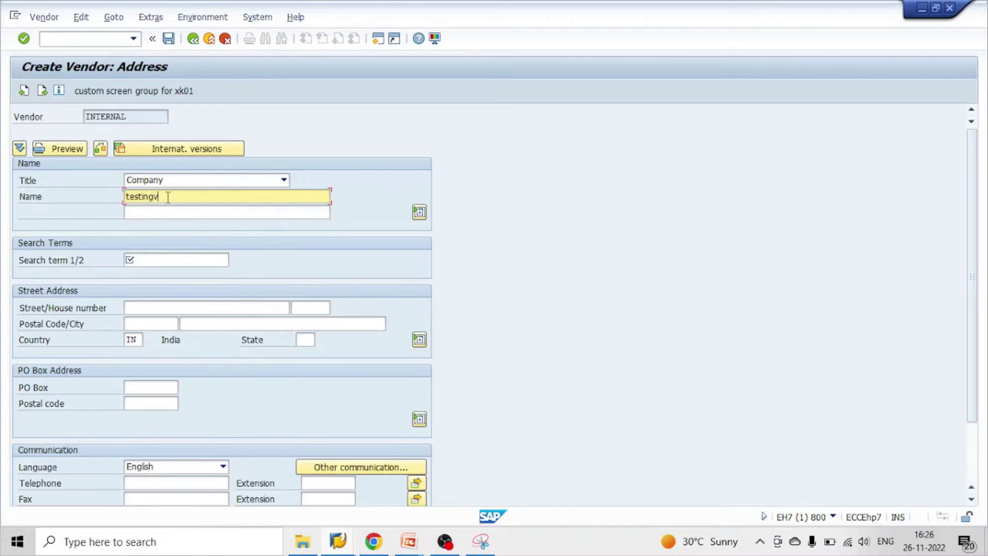
{"action": "type", "text": "endor"}
{"action": "key", "text": "Tab"}
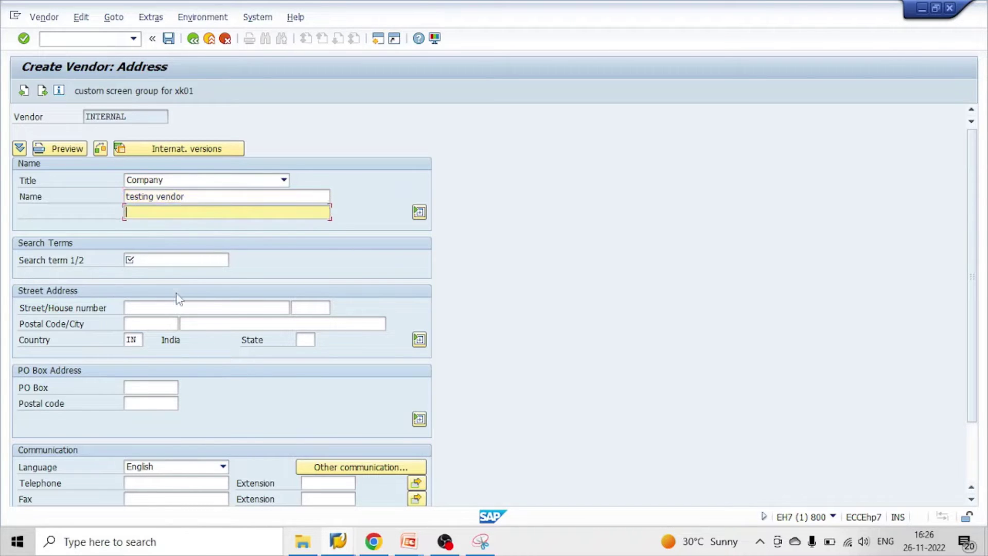
{"action": "key", "text": "Tab"}
{"action": "type", "text": "testing"}
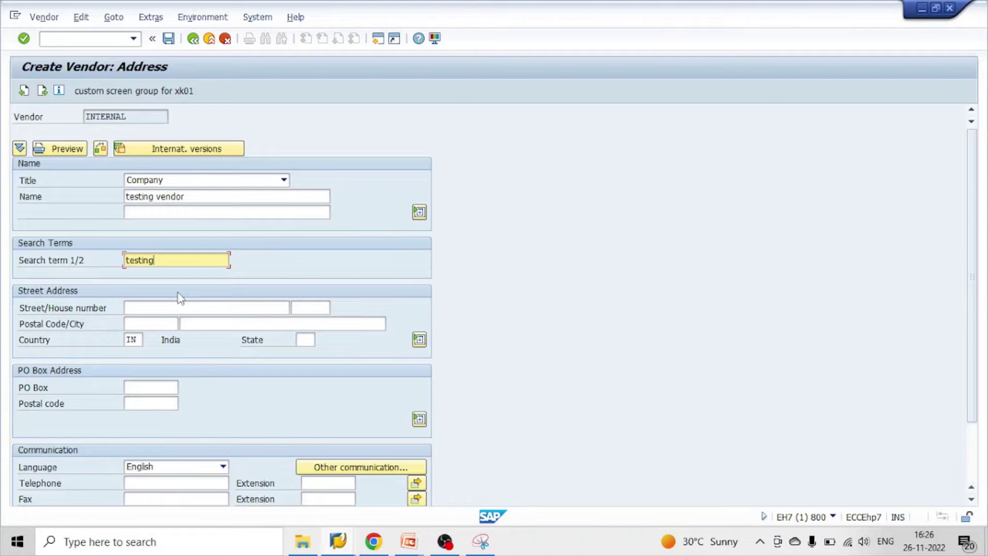
{"action": "key", "text": "Return"}
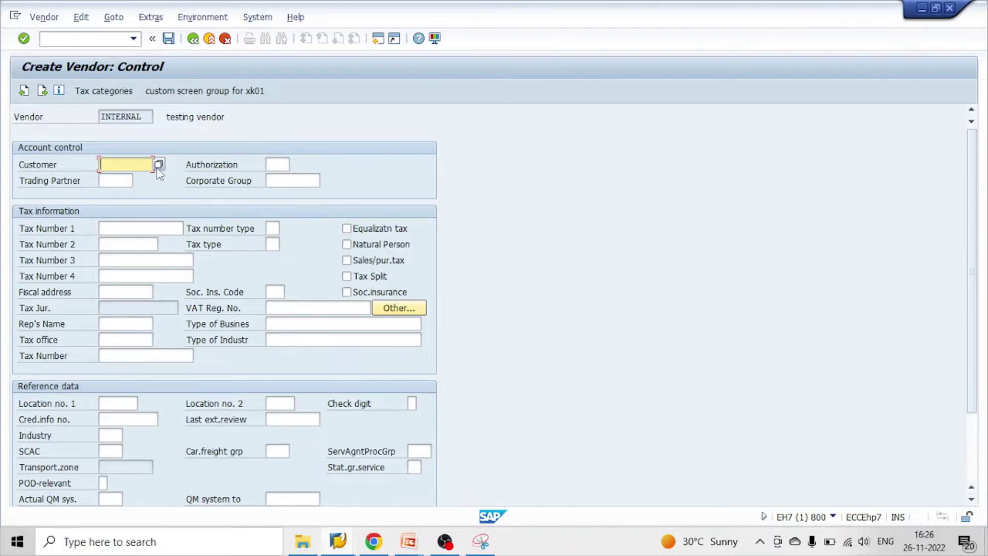
Accept the control, bank and accounting information unchanged and continue to the vendor's Payment transactions Accounting data.
{"action": "key", "text": "Return"}
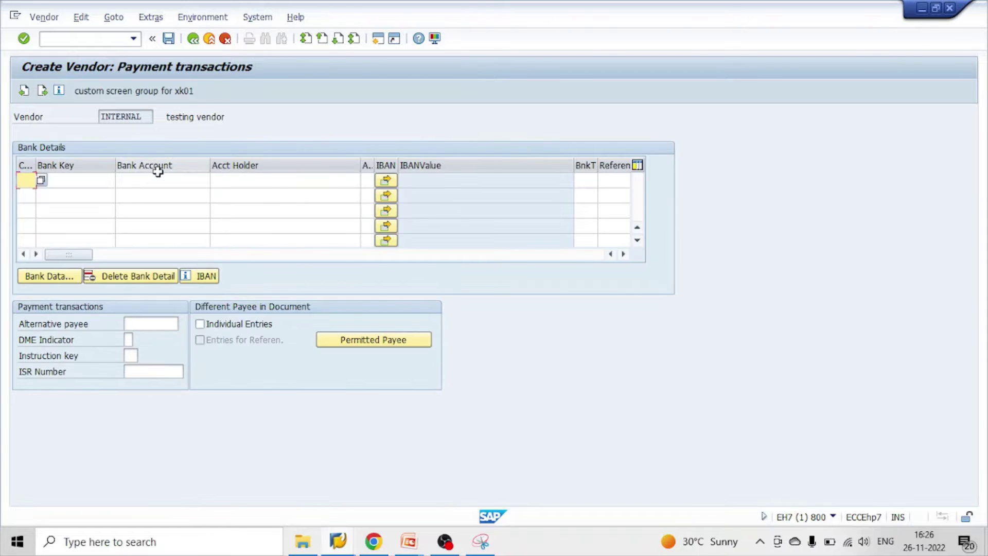
{"action": "key", "text": "Return"}
{"action": "key", "text": "Return"}
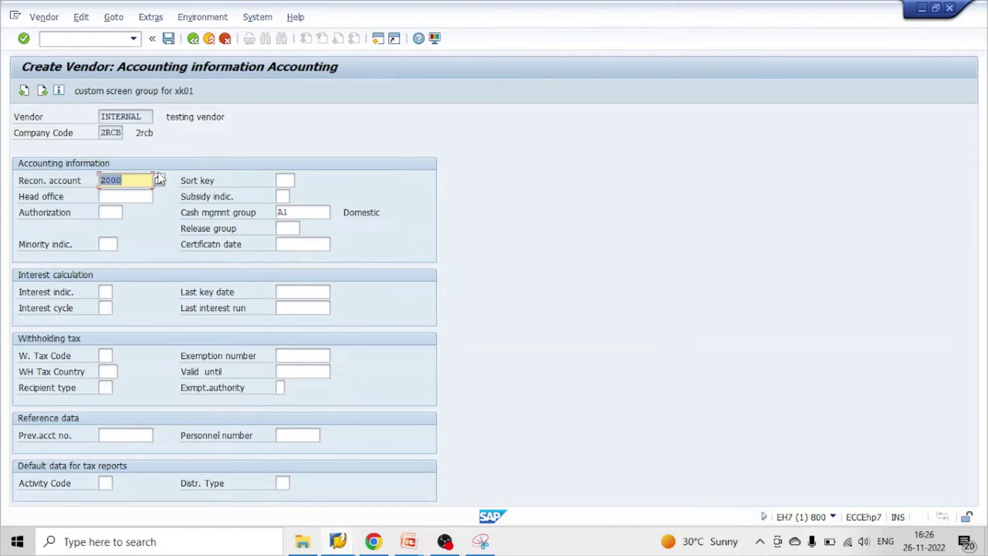
{"action": "key", "text": "Return"}
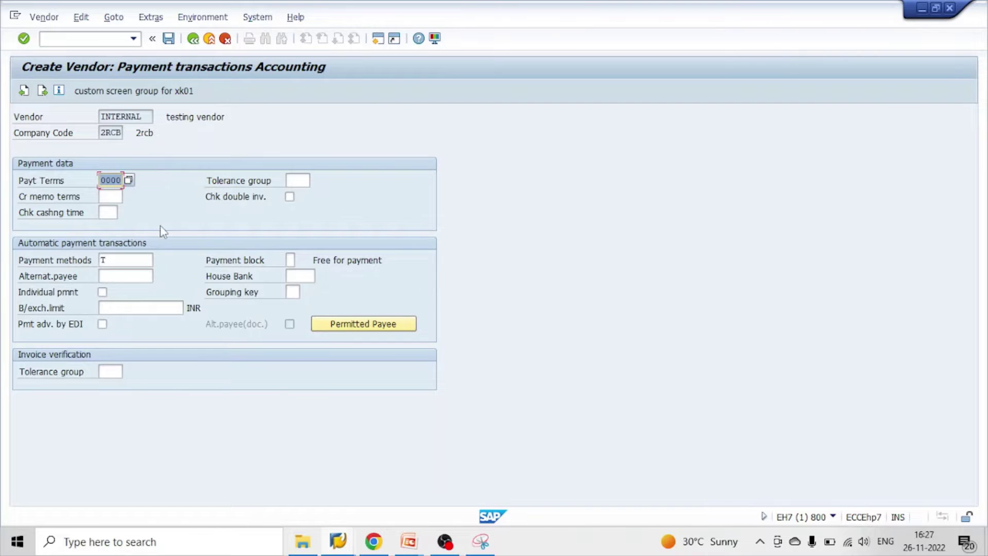
Choose Z009 as the vendor's payment terms and save the new vendor, allowing the system to create its file.
{"action": "left_click", "coordinate": [128, 180]}
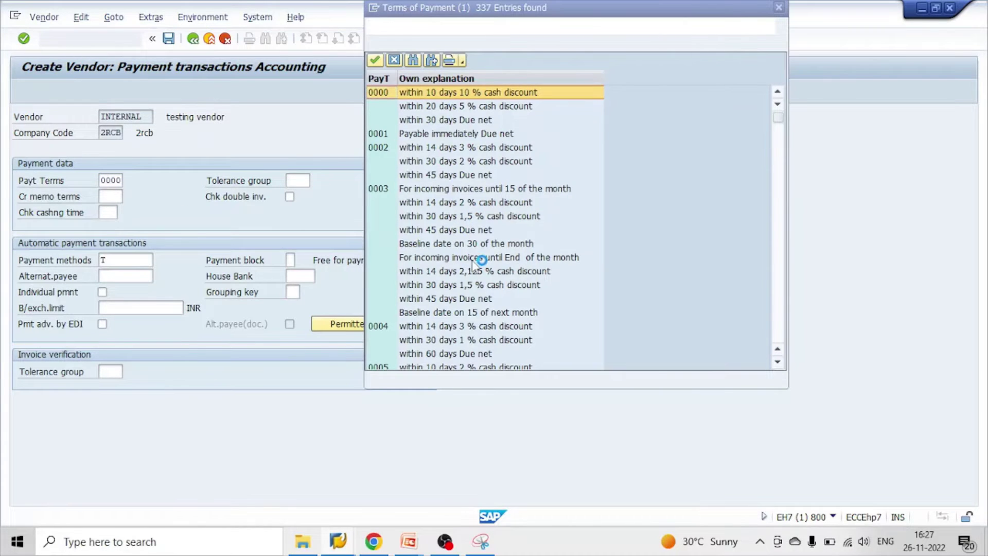
{"action": "scroll", "coordinate": [467, 272], "scroll_direction": "down", "scroll_amount": 1}
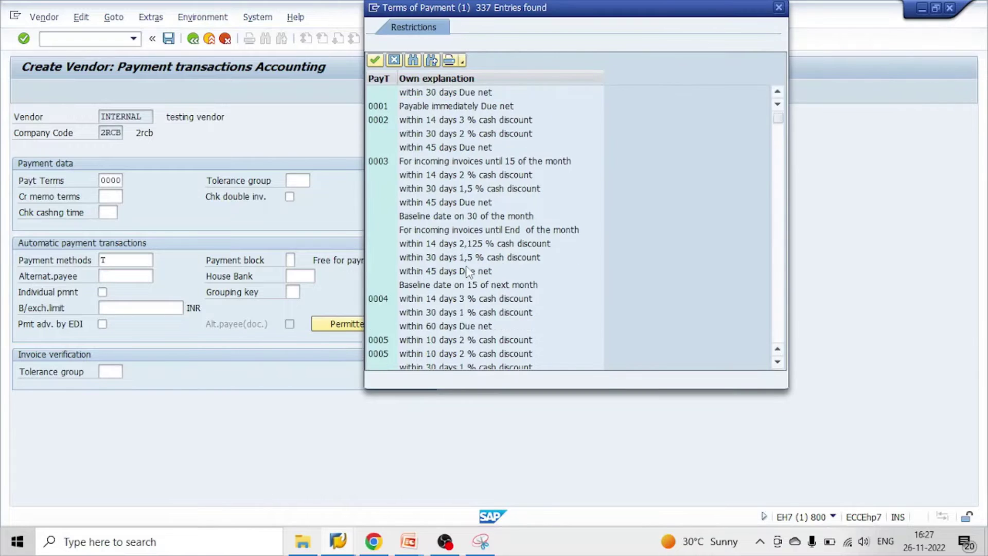
{"action": "scroll", "coordinate": [467, 272], "scroll_direction": "down", "scroll_amount": 20}
{"action": "scroll", "coordinate": [467, 271], "scroll_direction": "down", "scroll_amount": 15}
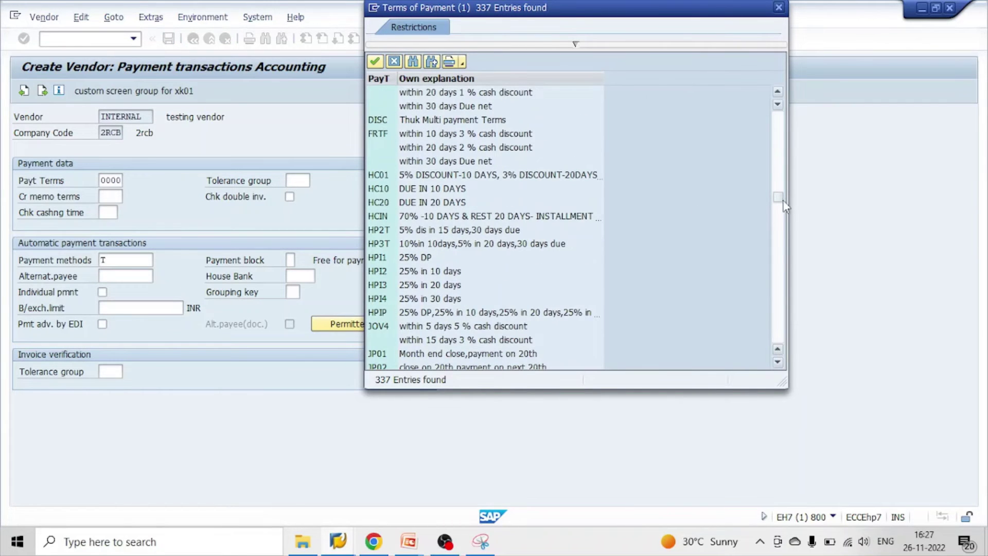
{"action": "left_click_drag", "start_coordinate": [778, 198], "coordinate": [778, 334]}
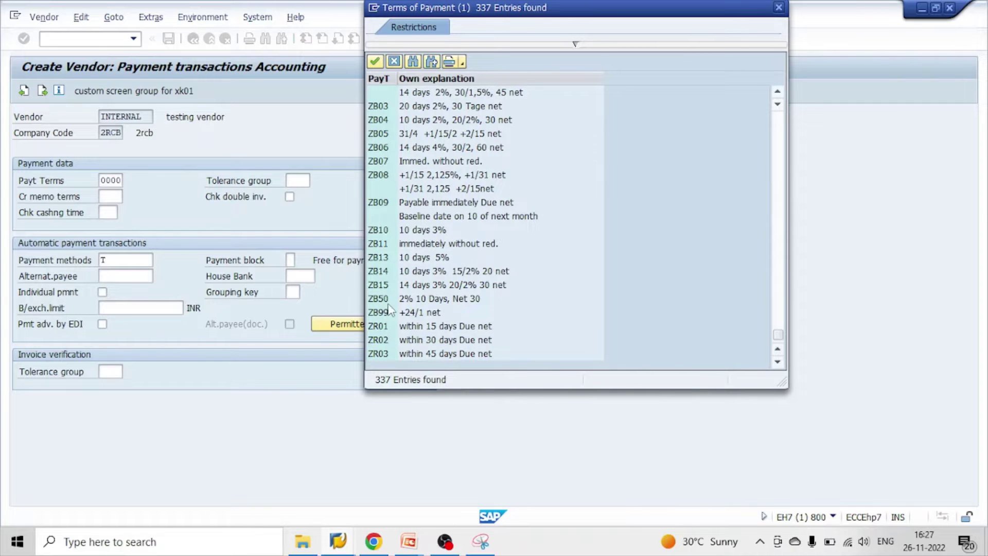
{"action": "scroll", "coordinate": [384, 170], "scroll_direction": "up", "scroll_amount": 3}
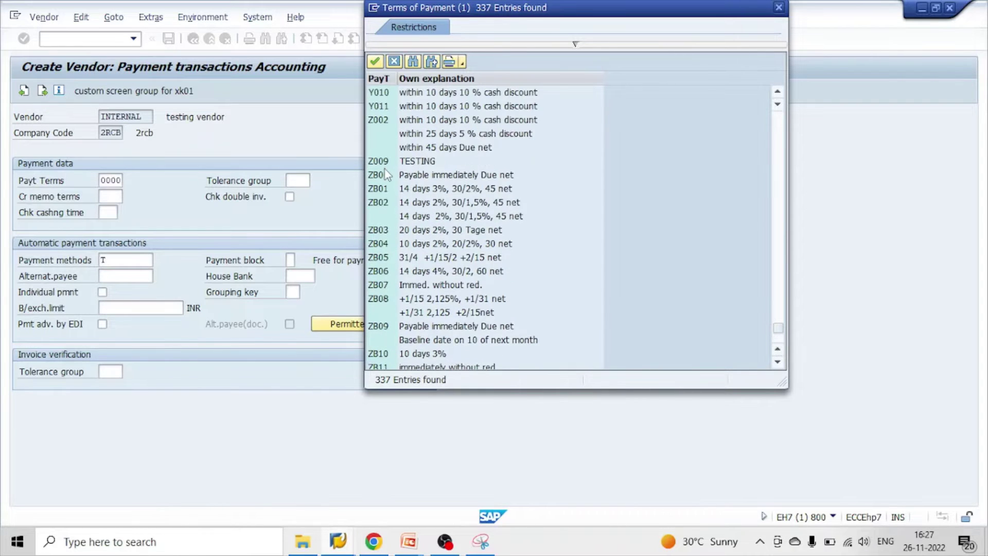
{"action": "double_click", "coordinate": [401, 161]}
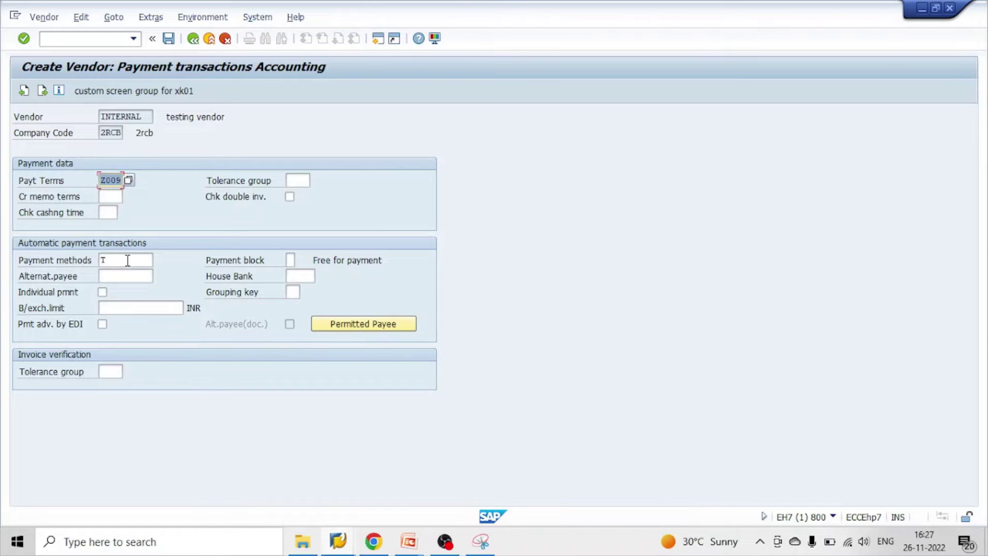
{"action": "left_click", "coordinate": [169, 39]}
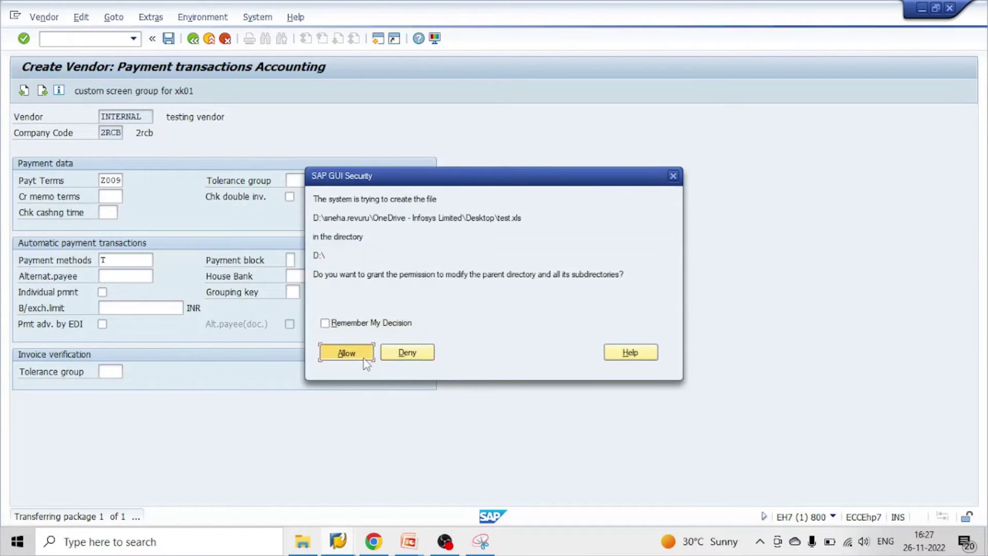
{"action": "left_click", "coordinate": [366, 355]}
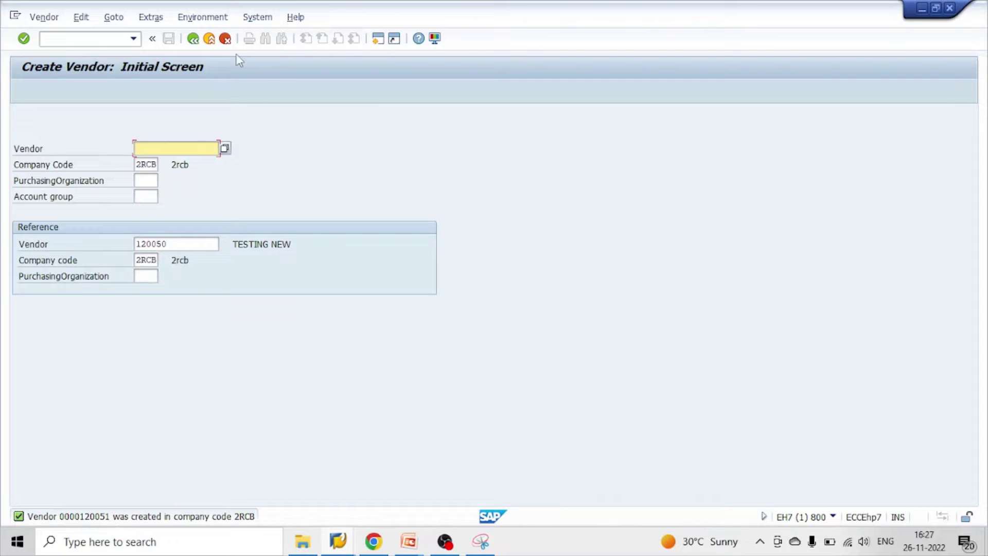
Leave vendor creation, start vendor invoice entry (FB60) and enter the newly created vendor's number.
{"action": "left_click", "coordinate": [209, 39]}
{"action": "type", "text": "fb60"}
{"action": "key", "text": "Return"}
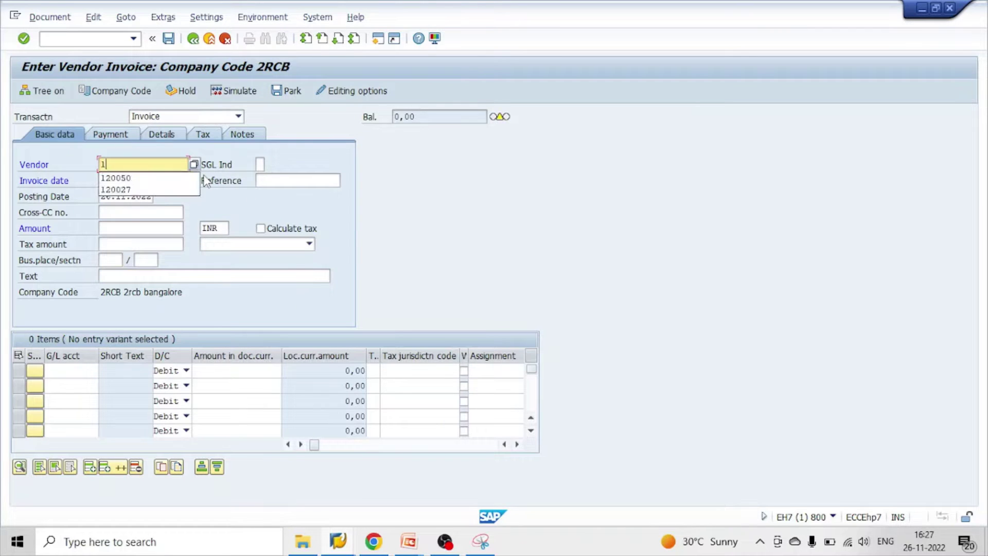
{"action": "type", "text": "10"}
{"action": "key", "text": "BackSpace"}
{"action": "type", "text": "20051"}
{"action": "key", "text": "Tab"}
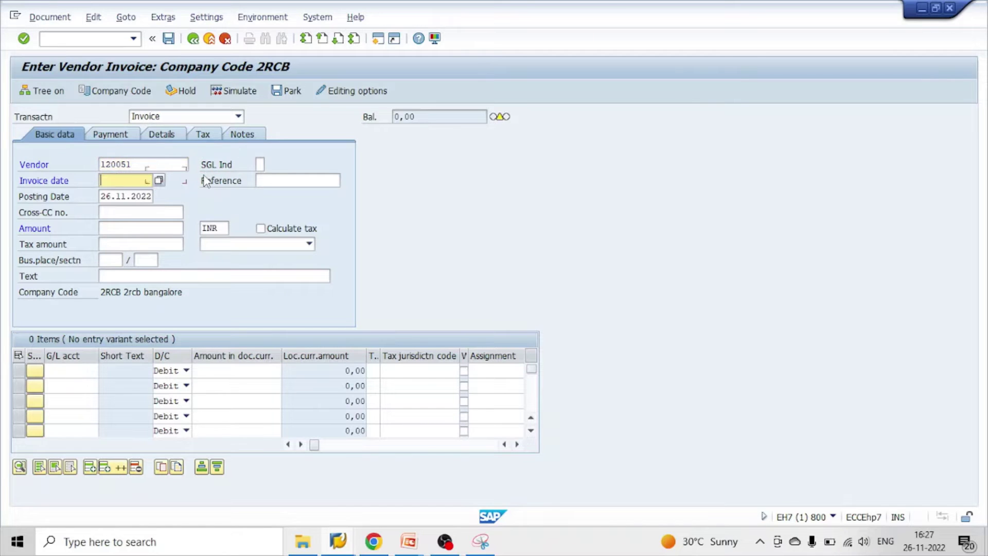
Fill in the invoice header with invoice date 26.11.2022, amount 10000 INR and text TEST.
{"action": "type", "text": "26"}
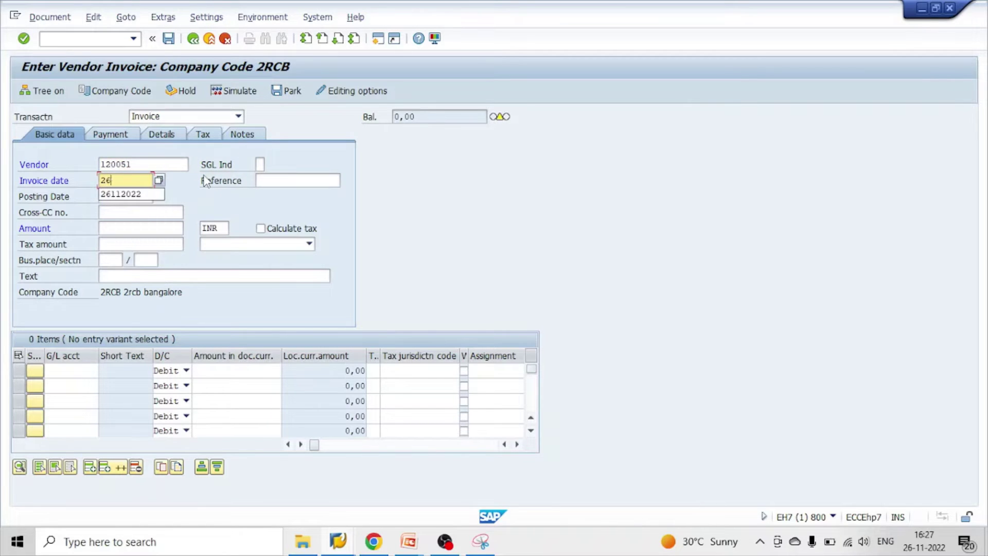
{"action": "type", "text": "112022"}
{"action": "key", "text": "Tab"}
{"action": "key", "text": "Tab"}
{"action": "key", "text": "Tab"}
{"action": "key", "text": "Tab"}
{"action": "type", "text": "10000"}
{"action": "key", "text": "Tab"}
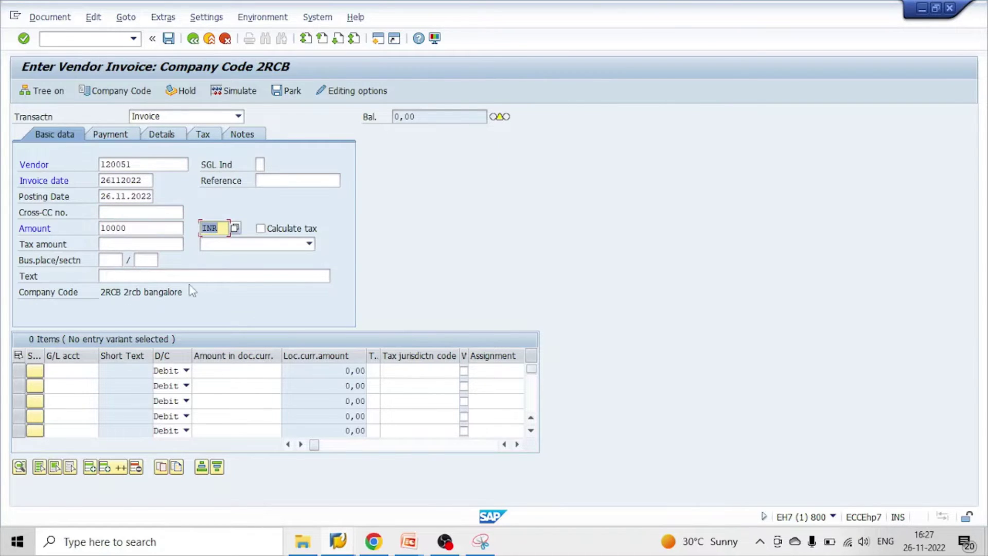
{"action": "key", "text": "Tab"}
{"action": "key", "text": "Tab"}
{"action": "key", "text": "Tab"}
{"action": "key", "text": "Tab"}
{"action": "key", "text": "Tab"}
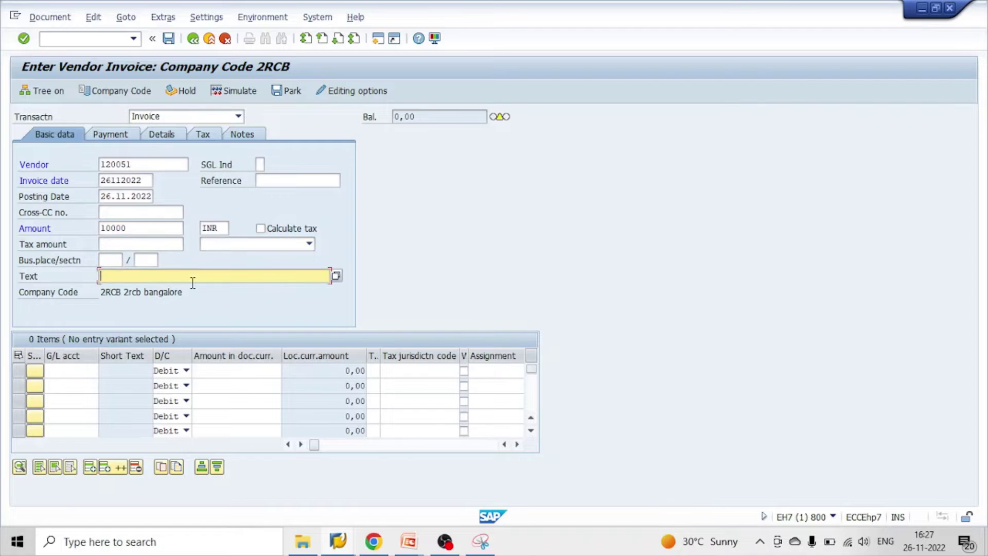
{"action": "key", "text": "Down"}
{"action": "key", "text": "Return"}
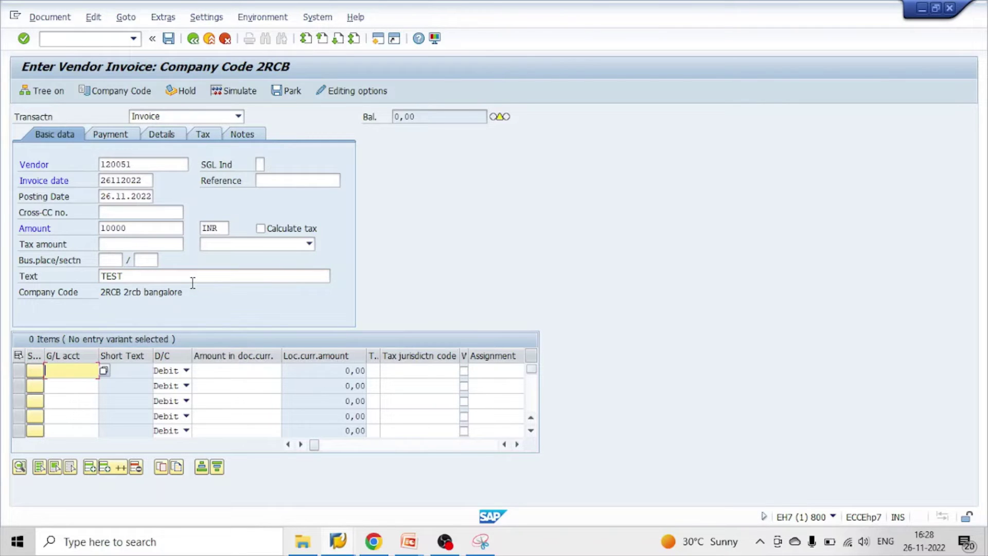
Add a debit line of 10,000 INR to G/L account 4016, and post the invoice from its simulation.
{"action": "type", "text": "4016"}
{"action": "key", "text": "Tab"}
{"action": "key", "text": "Tab"}
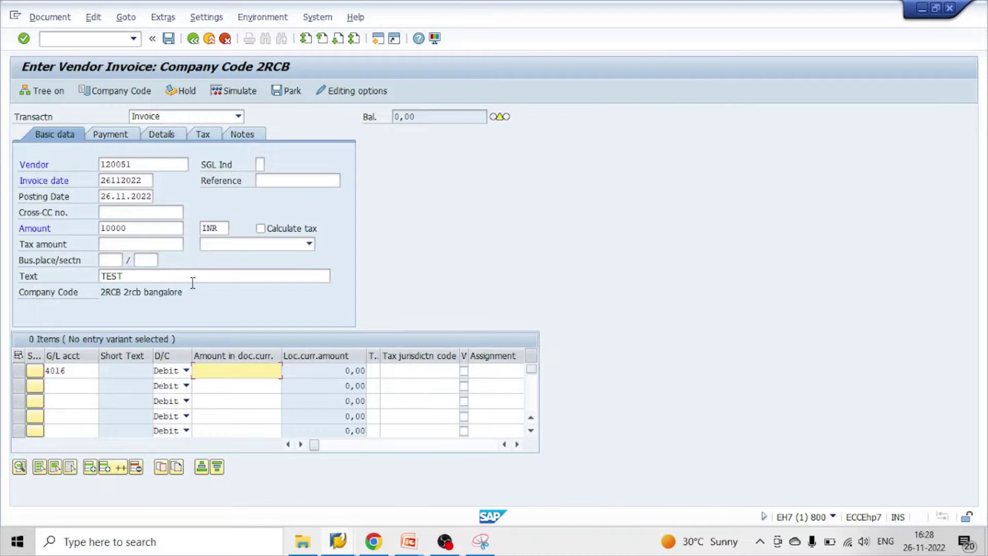
{"action": "key", "text": "Tab"}
{"action": "key", "text": "shift+Tab"}
{"action": "key", "text": "Return"}
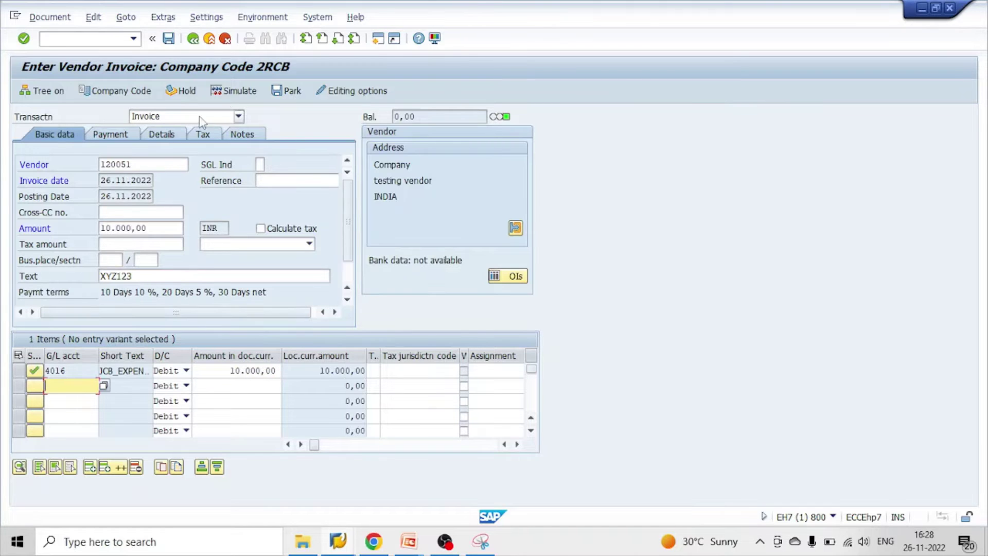
{"action": "left_click", "coordinate": [230, 90]}
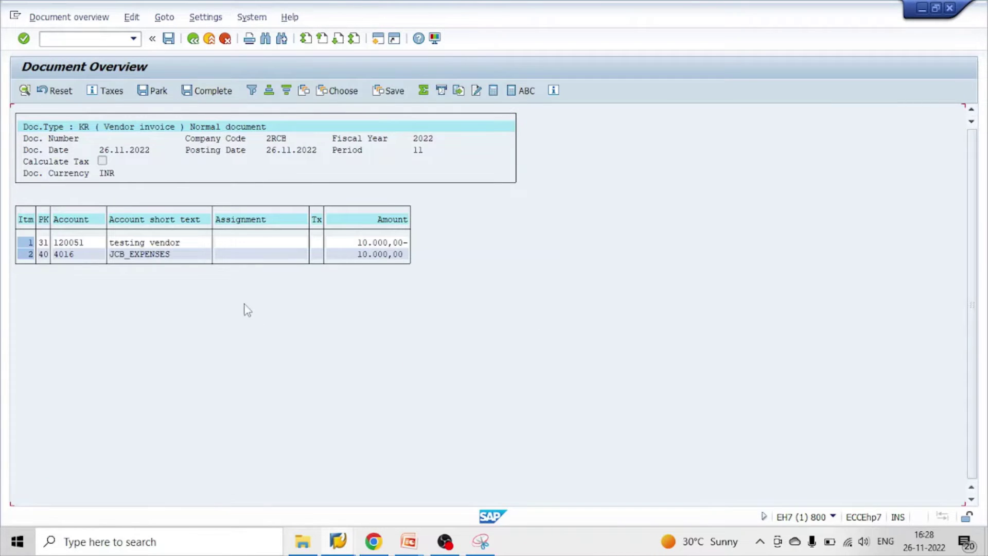
{"action": "left_click", "coordinate": [168, 38]}
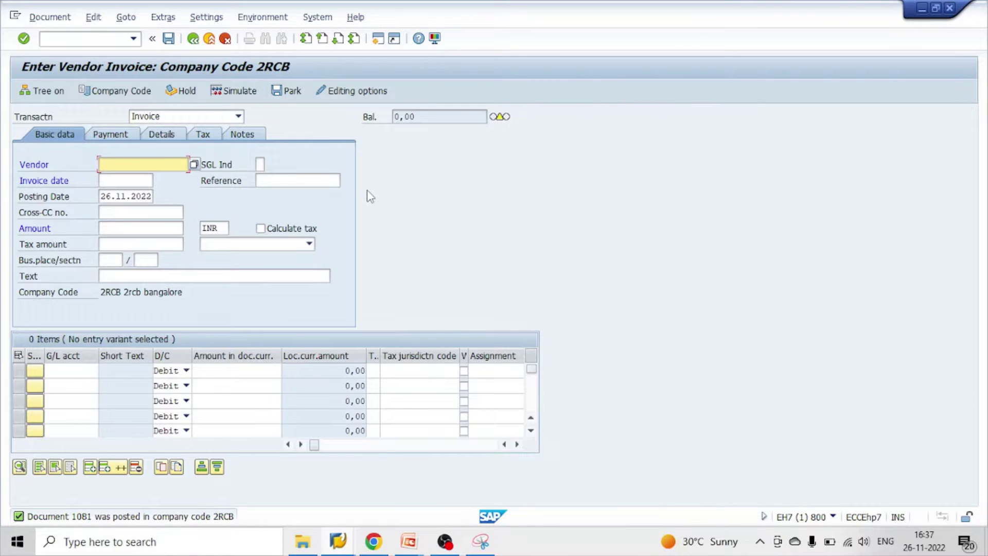
Switch to the second SAP session and display the just-posted invoice document with FB03 for fiscal year 2022.
{"action": "mouse_move", "coordinate": [338, 540]}
{"action": "left_click", "coordinate": [453, 505]}
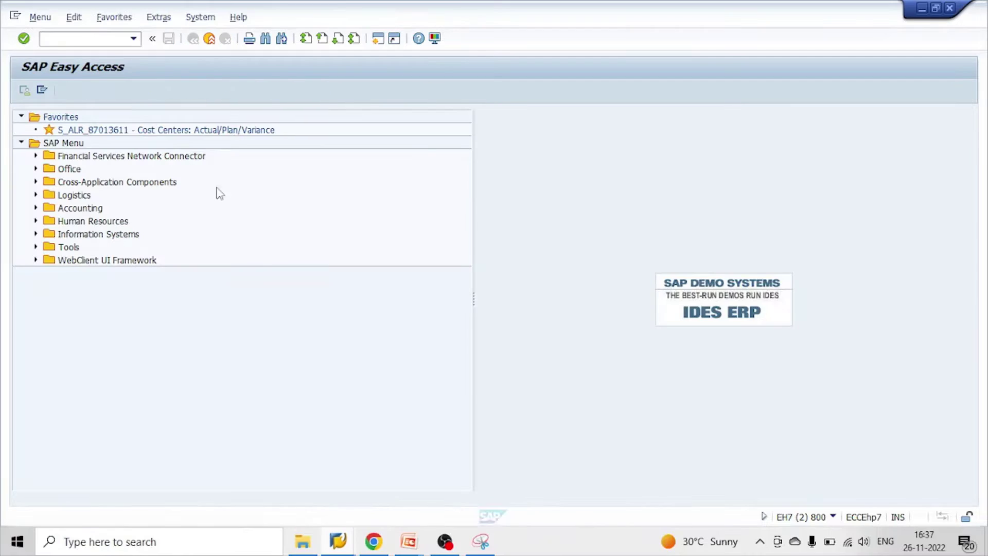
{"action": "left_click", "coordinate": [103, 44]}
{"action": "type", "text": "fb03"}
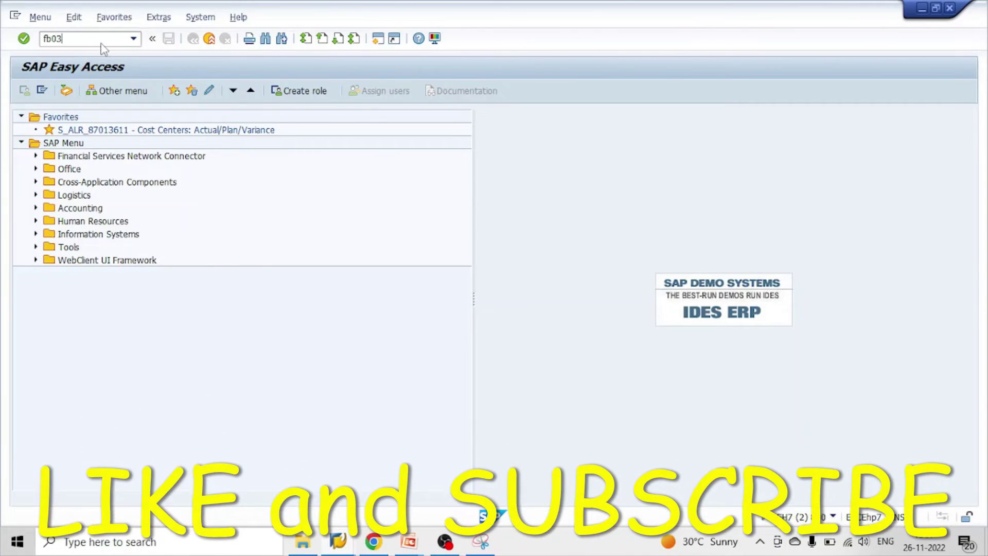
{"action": "key", "text": "Return"}
{"action": "key", "text": "Tab"}
{"action": "key", "text": "Tab"}
{"action": "type", "text": "2022"}
{"action": "key", "text": "Return"}
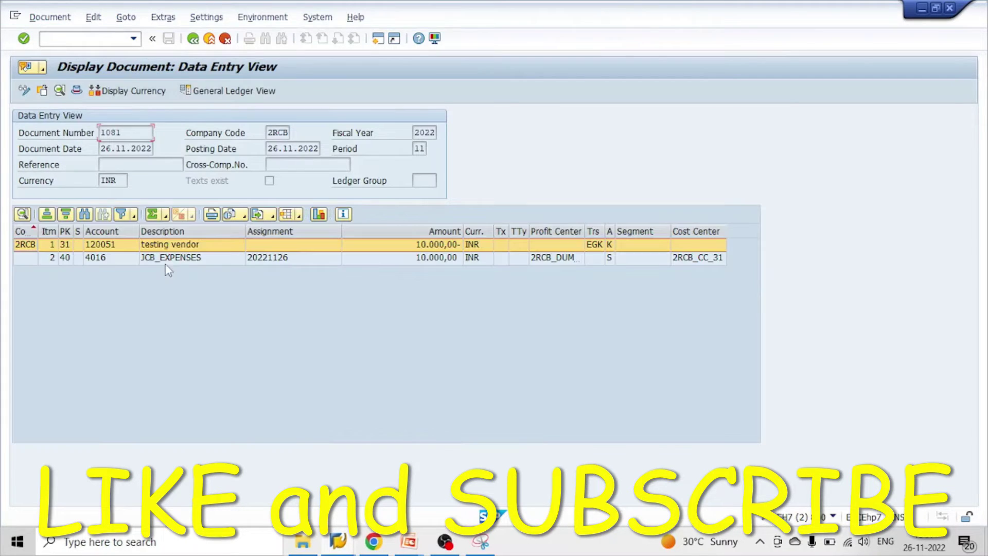
Examine the document's line items and the vendor line's payment terms, and return to the SAP Easy Access screen.
{"action": "left_click", "coordinate": [430, 245]}
{"action": "left_click", "coordinate": [445, 259]}
{"action": "left_click", "coordinate": [110, 248]}
{"action": "double_click", "coordinate": [332, 244]}
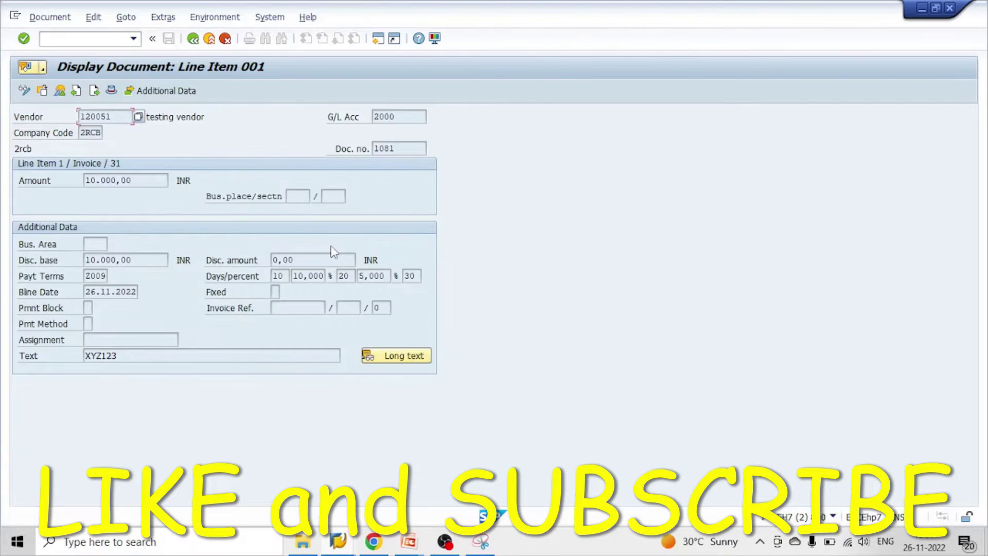
{"action": "left_click", "coordinate": [103, 277]}
{"action": "left_click_drag", "start_coordinate": [87, 276], "coordinate": [106, 276]}
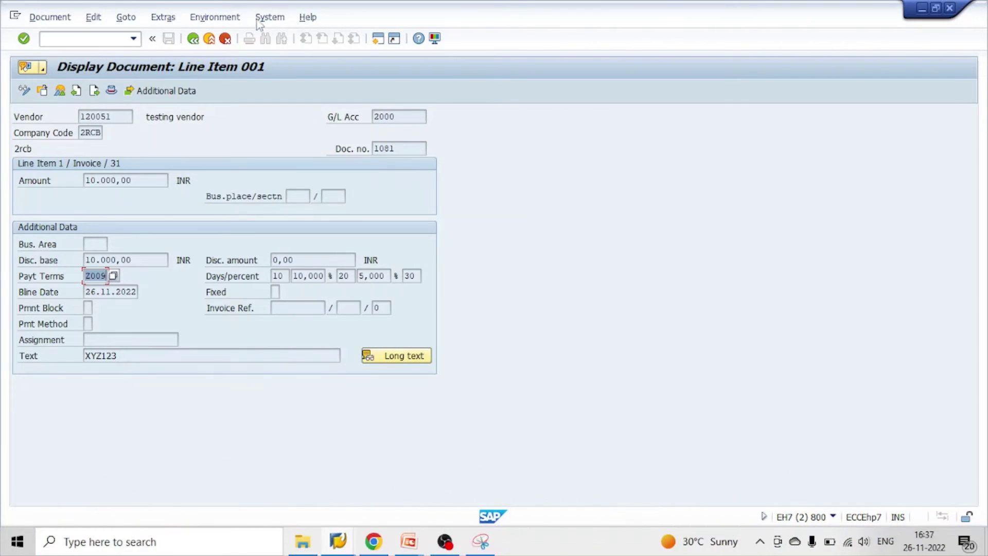
{"action": "left_click", "coordinate": [194, 40]}
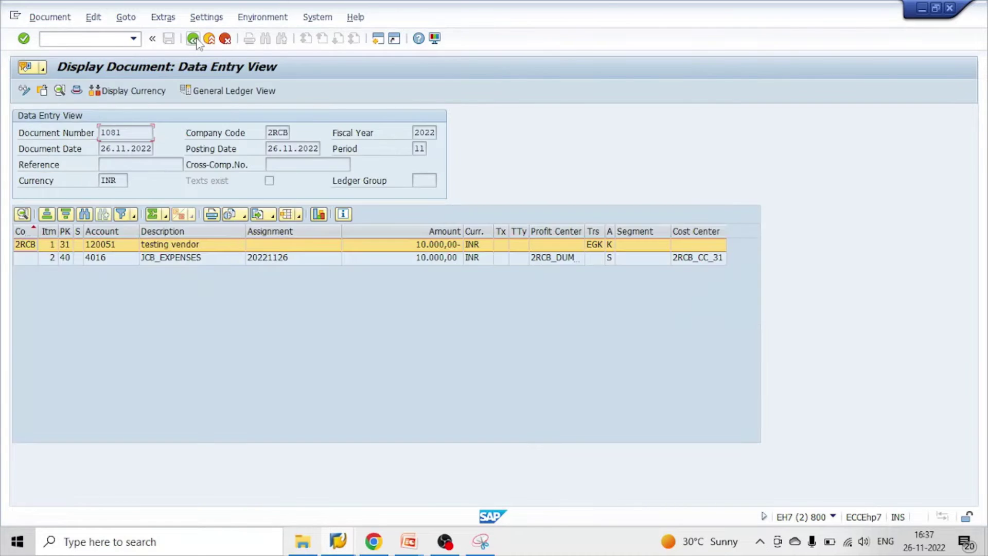
{"action": "left_click", "coordinate": [193, 39]}
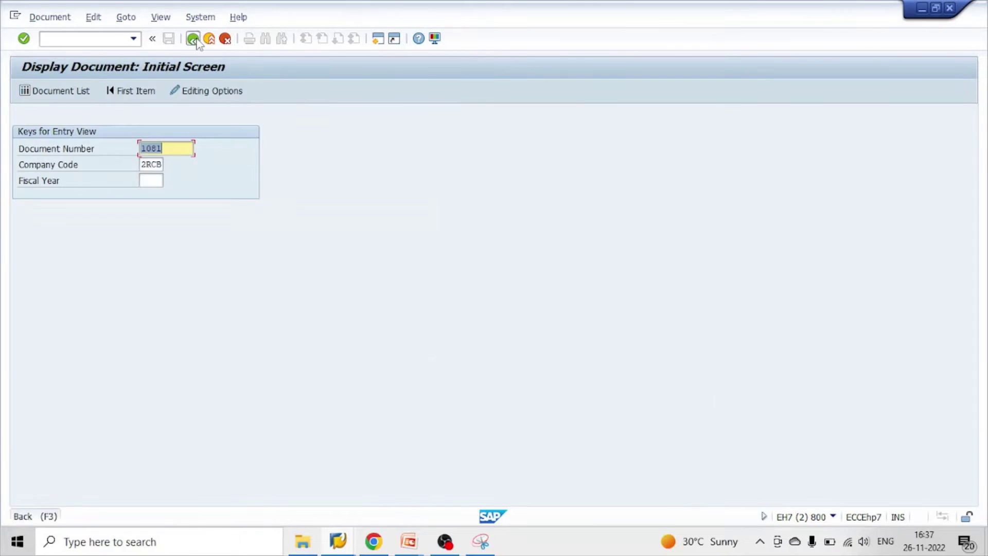
{"action": "left_click", "coordinate": [194, 39]}
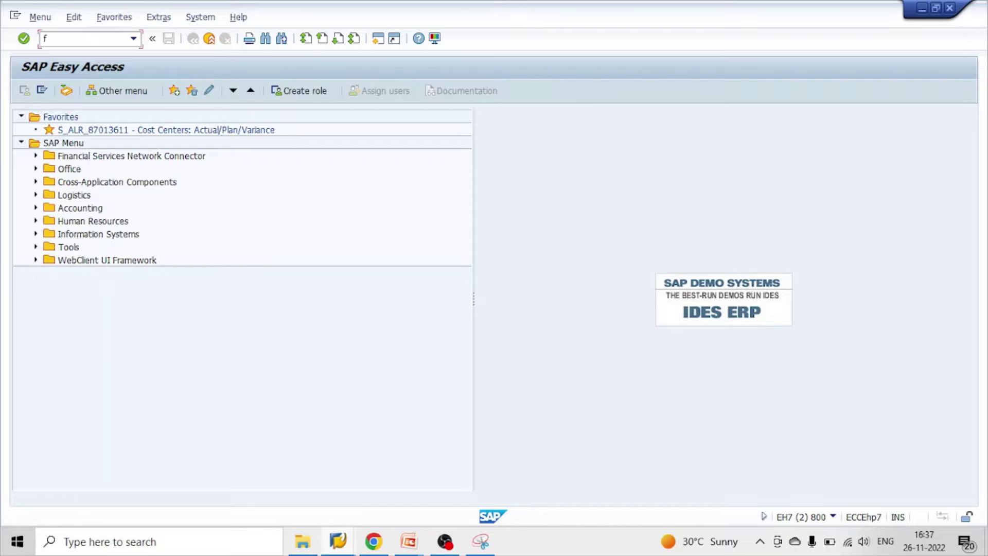
Start an automatic payment run (F110) with run date 26.11.2022 and identification TEST1.
{"action": "type", "text": "f100"}
{"action": "key", "text": "Return"}
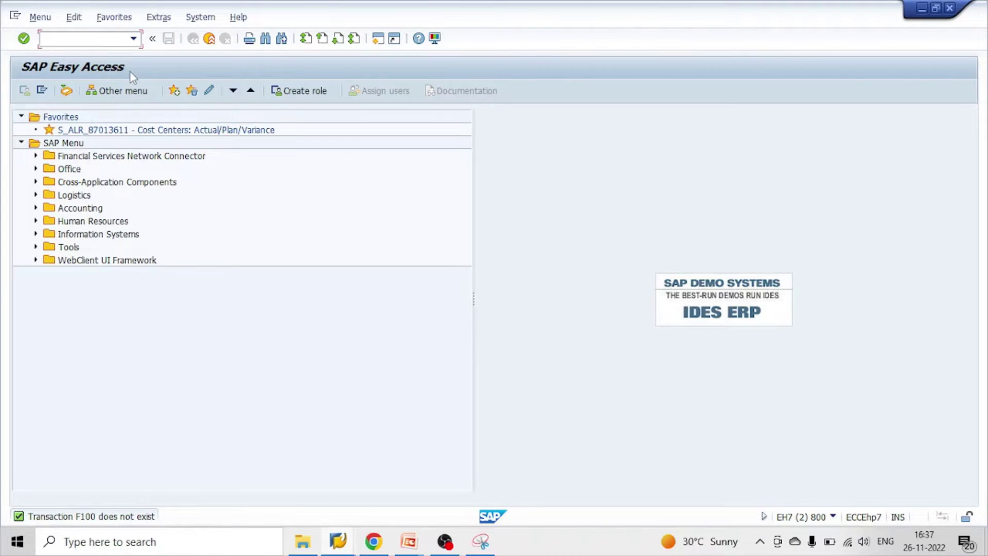
{"action": "type", "text": "f110"}
{"action": "key", "text": "Return"}
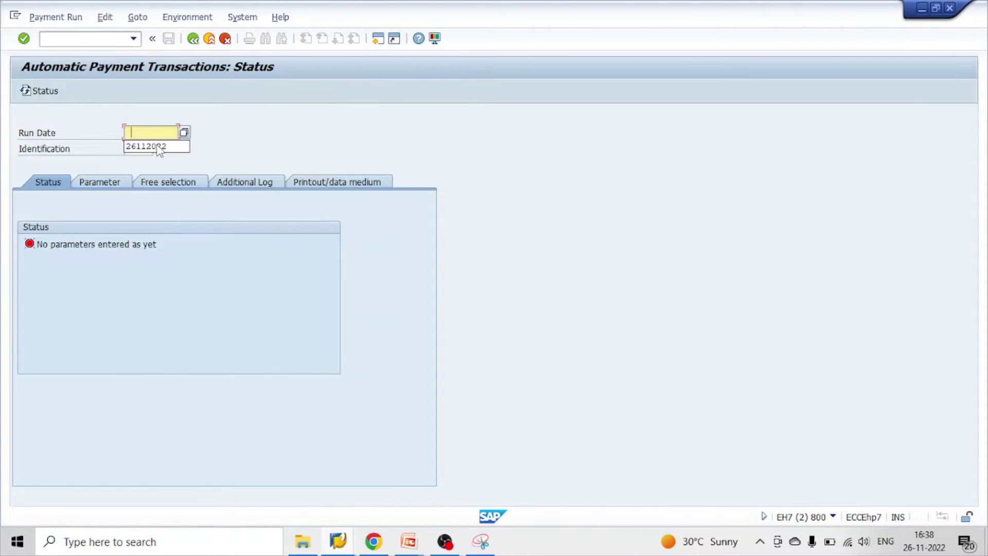
{"action": "left_click", "coordinate": [155, 147]}
{"action": "left_click", "coordinate": [153, 148]}
{"action": "type", "text": "test1"}
{"action": "key", "text": "Return"}
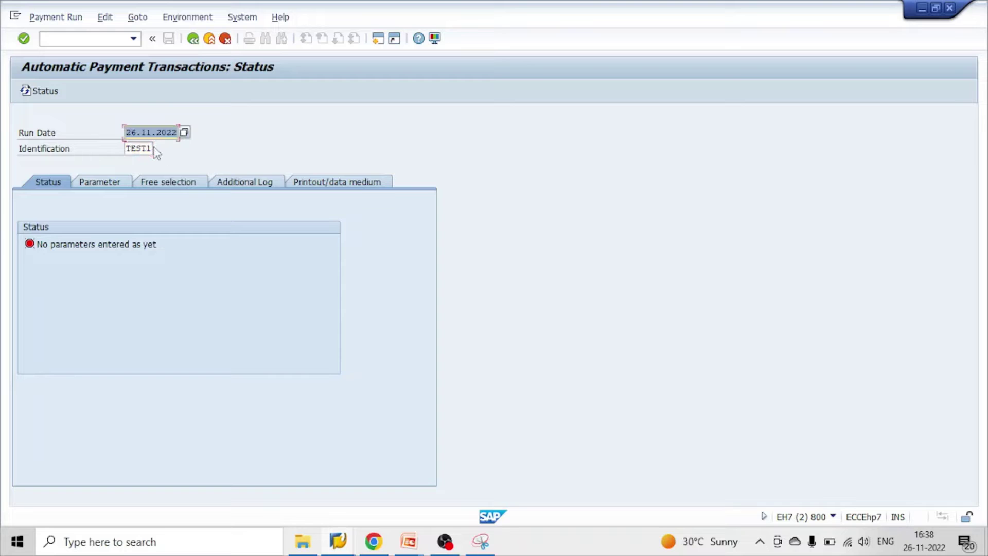
Set the run parameters to company code 2RCB, payment method T, next payment date 26.12.2022 and the new vendor's account.
{"action": "left_click", "coordinate": [115, 184]}
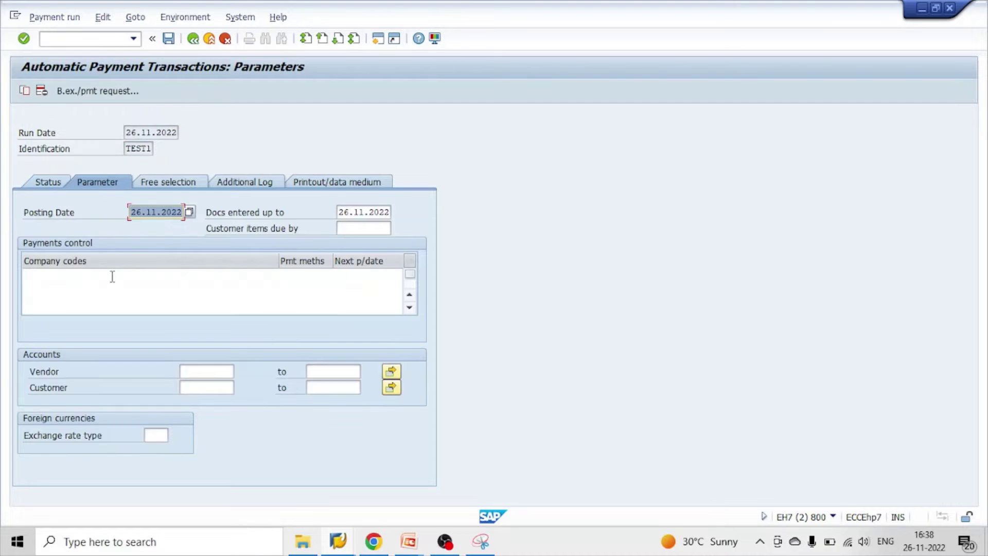
{"action": "left_click", "coordinate": [112, 276]}
{"action": "type", "text": "2rcb"}
{"action": "key", "text": "Tab"}
{"action": "type", "text": "t"}
{"action": "key", "text": "Tab"}
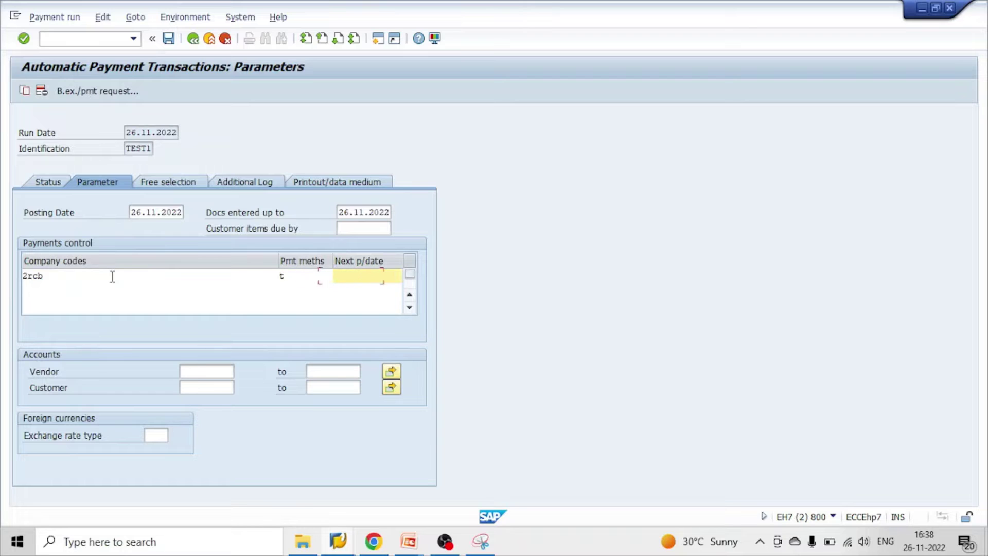
{"action": "type", "text": "26122022"}
{"action": "key", "text": "Tab"}
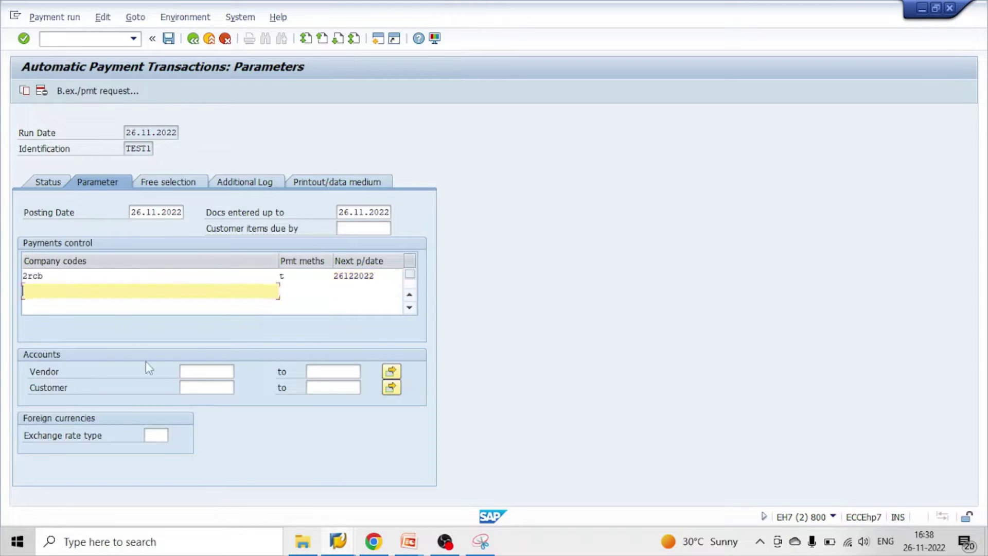
{"action": "left_click", "coordinate": [203, 370]}
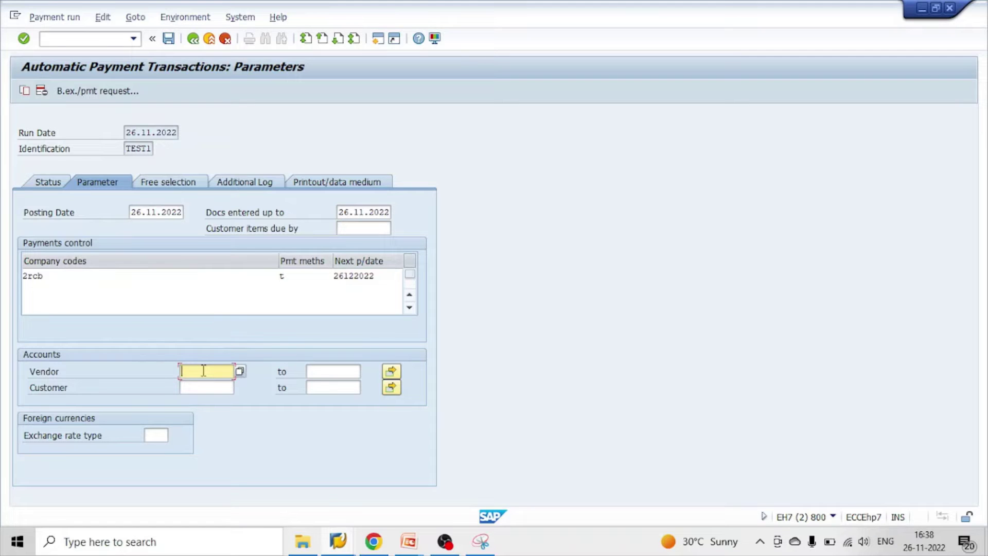
{"action": "type", "text": "120051"}
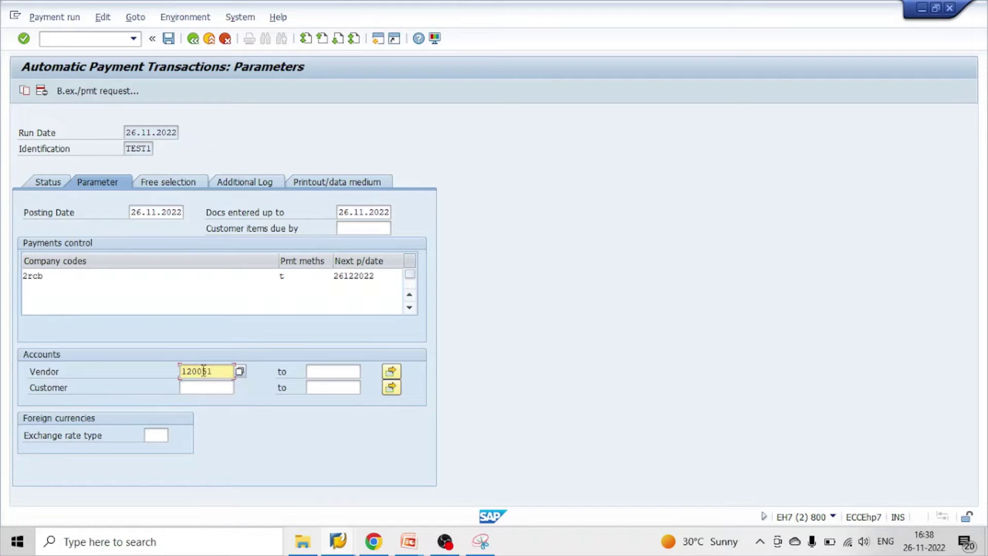
{"action": "key", "text": "Return"}
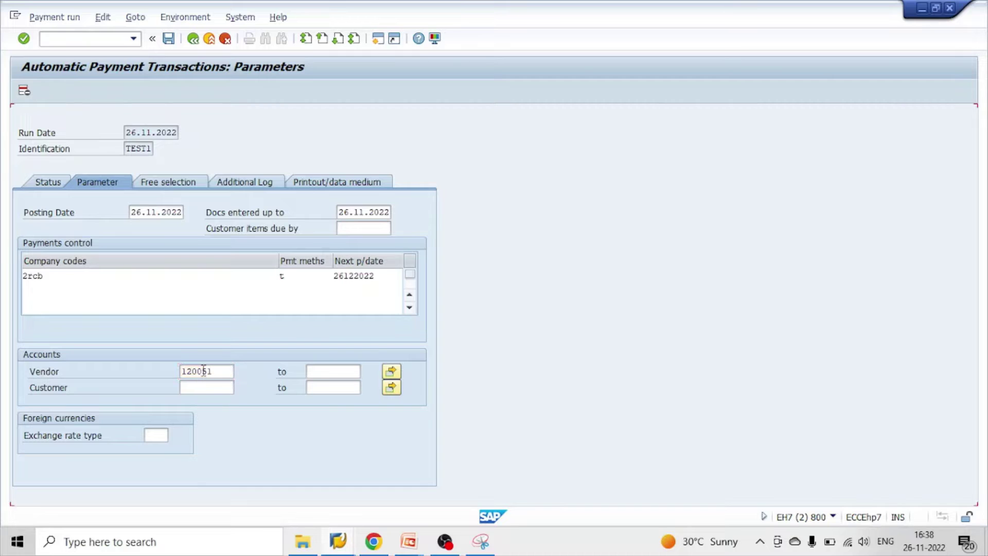
Enable additional logging for due date check, payment method selection in all cases and line items of the payment documents.
{"action": "left_click", "coordinate": [186, 183]}
{"action": "left_click", "coordinate": [247, 185]}
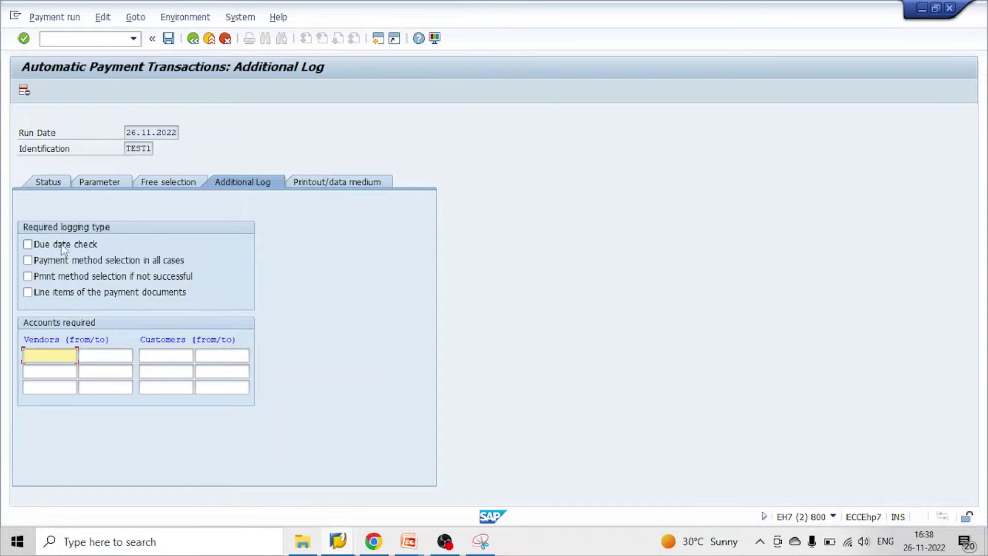
{"action": "left_click", "coordinate": [67, 250]}
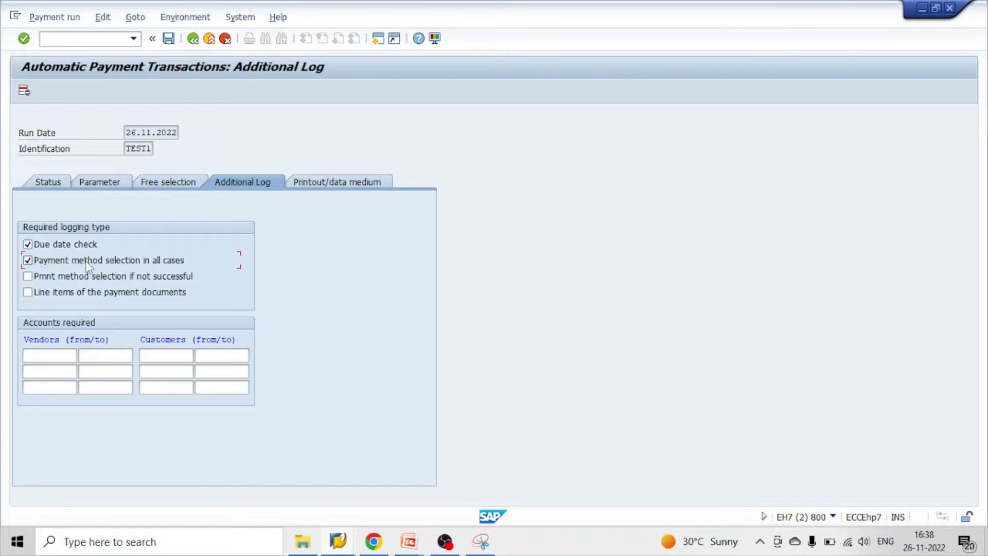
{"action": "left_click", "coordinate": [89, 292]}
Assign variant TEST to print program RFFOEDI1 and save the payment run parameters.
{"action": "left_click", "coordinate": [329, 184]}
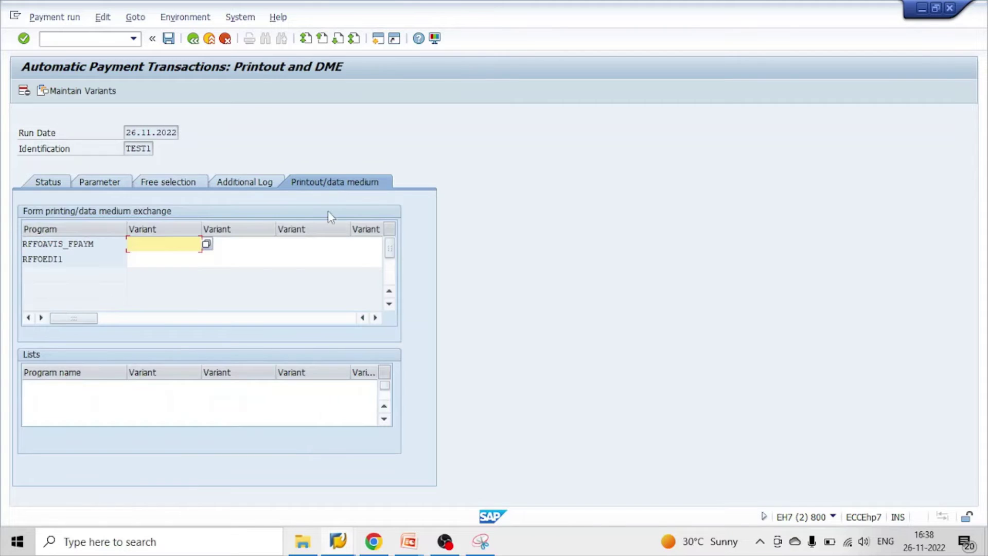
{"action": "left_click", "coordinate": [166, 259]}
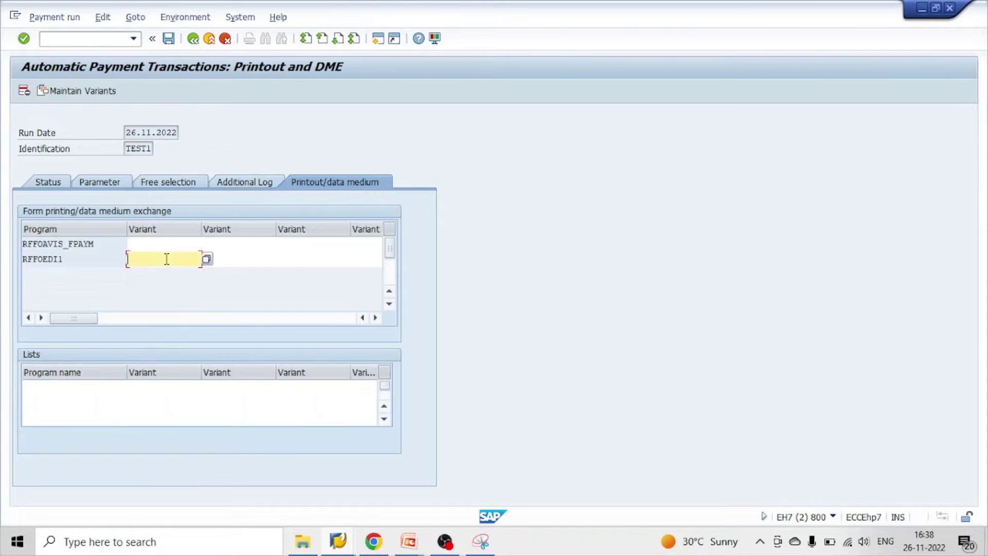
{"action": "left_click", "coordinate": [170, 260]}
{"action": "left_click", "coordinate": [169, 275]}
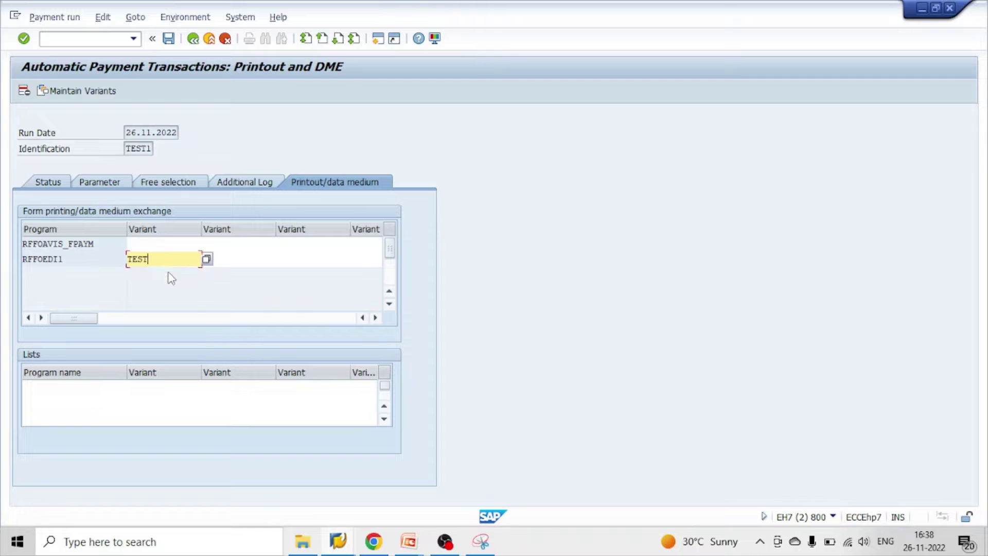
{"action": "left_click", "coordinate": [51, 183]}
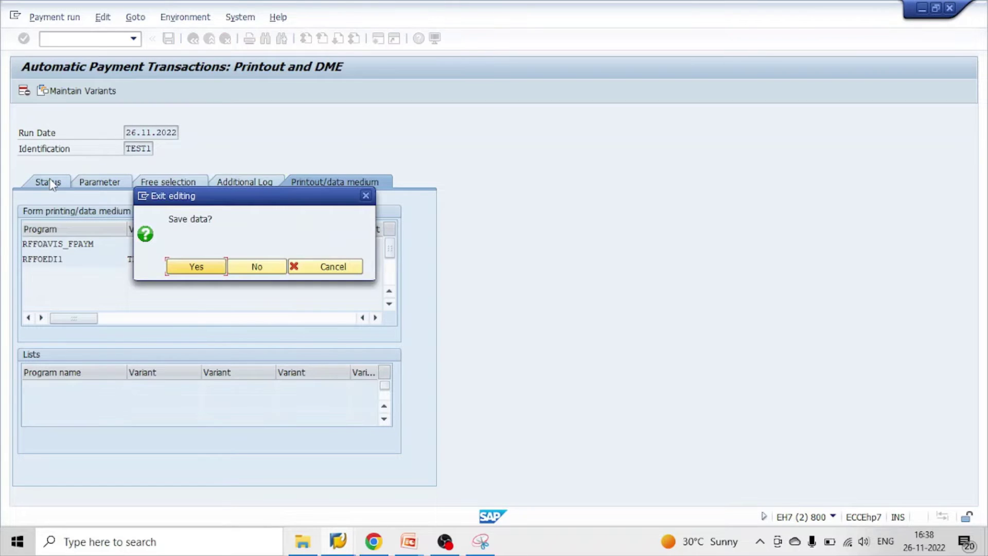
{"action": "left_click", "coordinate": [200, 267]}
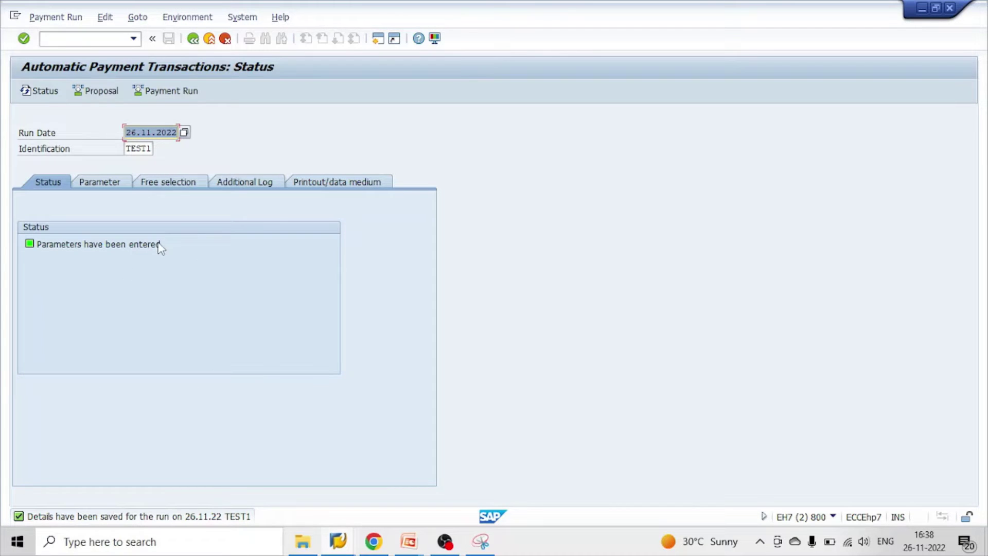
Schedule the payment proposal to start immediately with payment medium creation, and refresh the run status.
{"action": "left_click", "coordinate": [98, 94]}
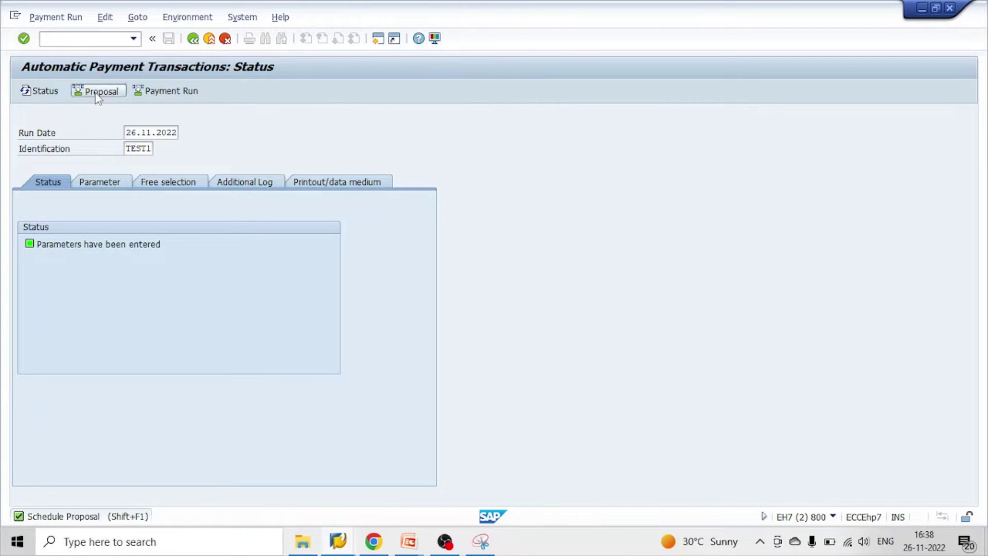
{"action": "left_click", "coordinate": [256, 267]}
{"action": "left_click", "coordinate": [140, 332]}
{"action": "left_click", "coordinate": [311, 373]}
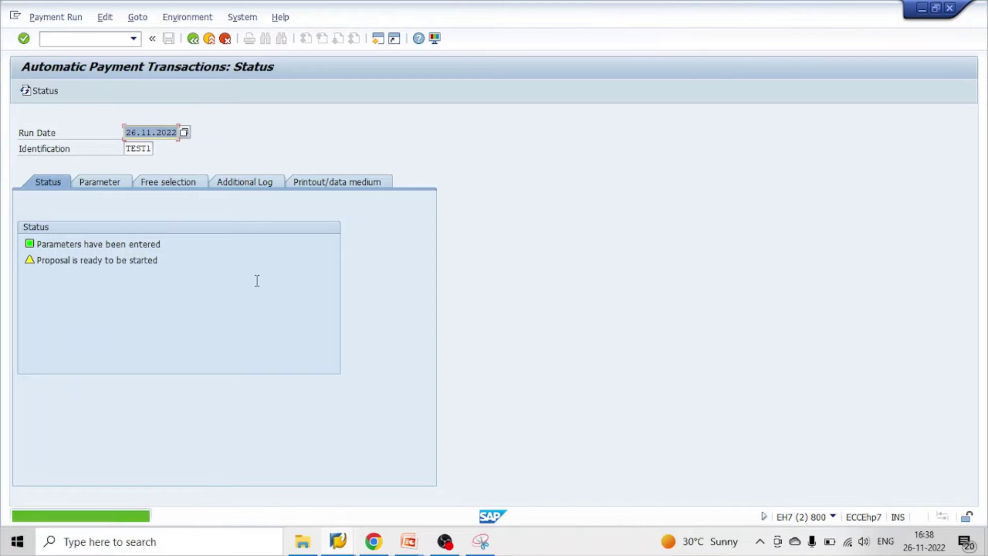
{"action": "key", "text": "Return"}
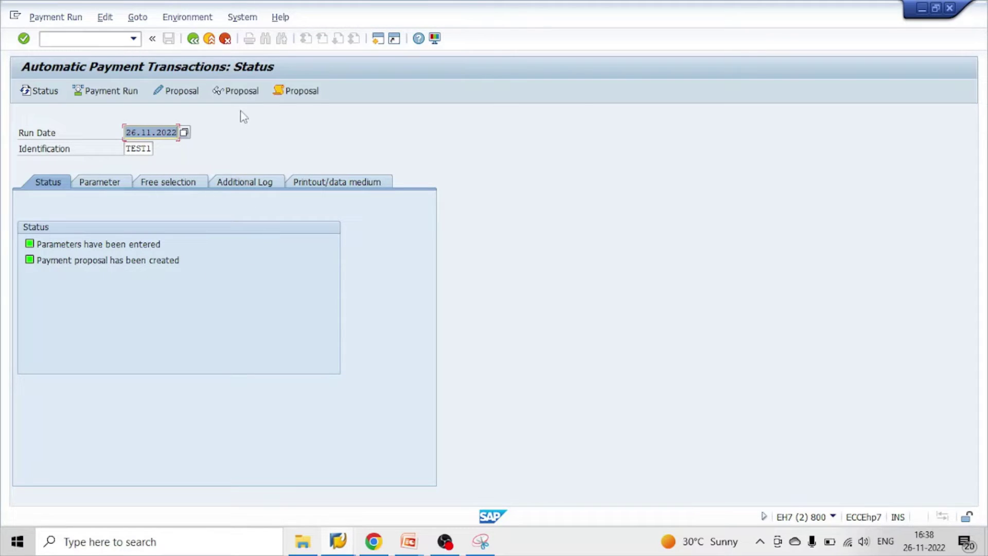
Open the payment proposal for all accounting clerks and examine the vendor's payment and the open item it pays.
{"action": "left_click", "coordinate": [208, 91]}
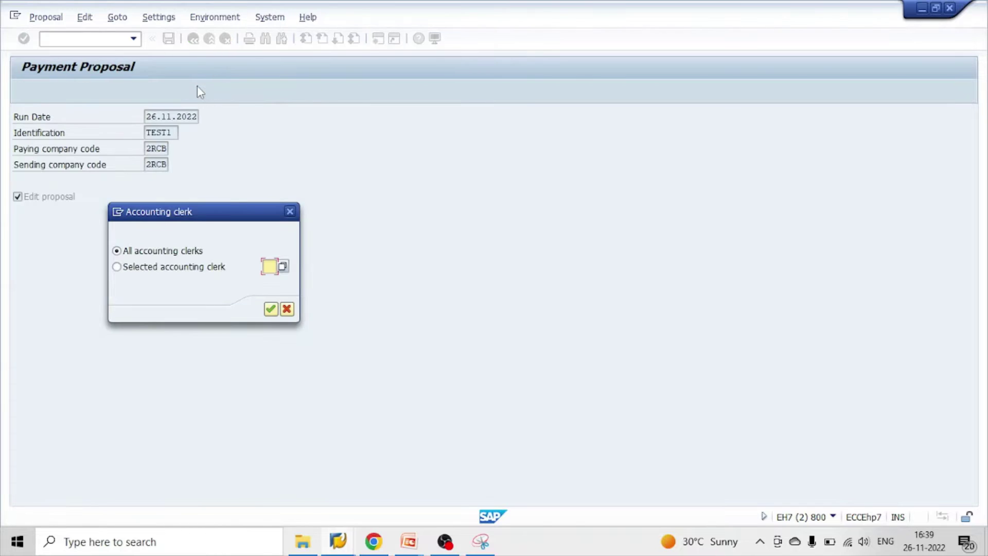
{"action": "left_click", "coordinate": [271, 310]}
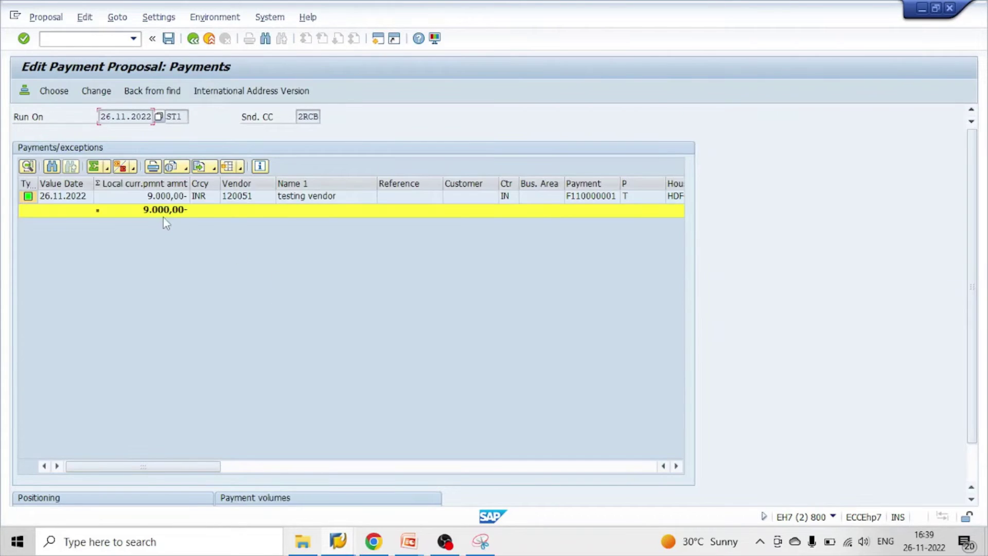
{"action": "left_click", "coordinate": [154, 196]}
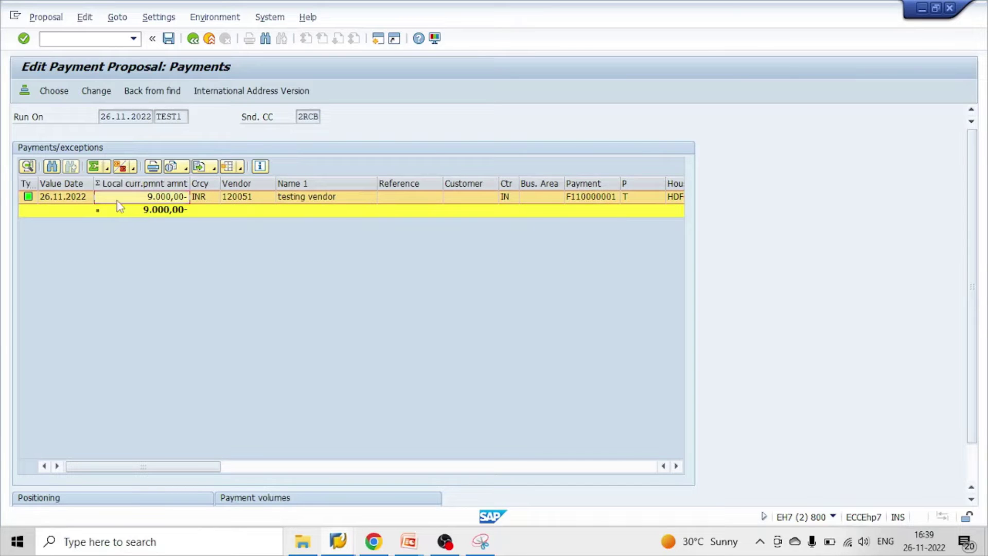
{"action": "double_click", "coordinate": [165, 199]}
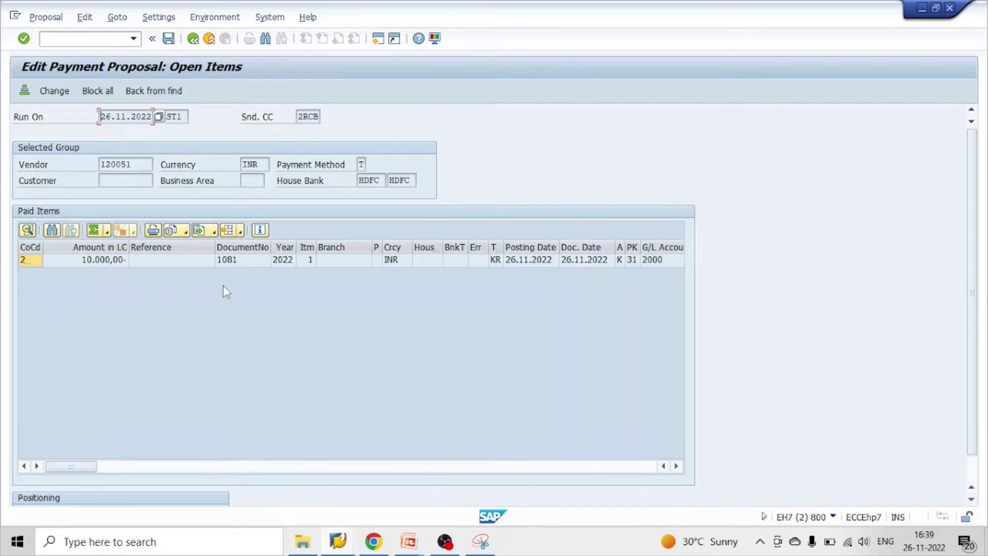
{"action": "left_click", "coordinate": [178, 265]}
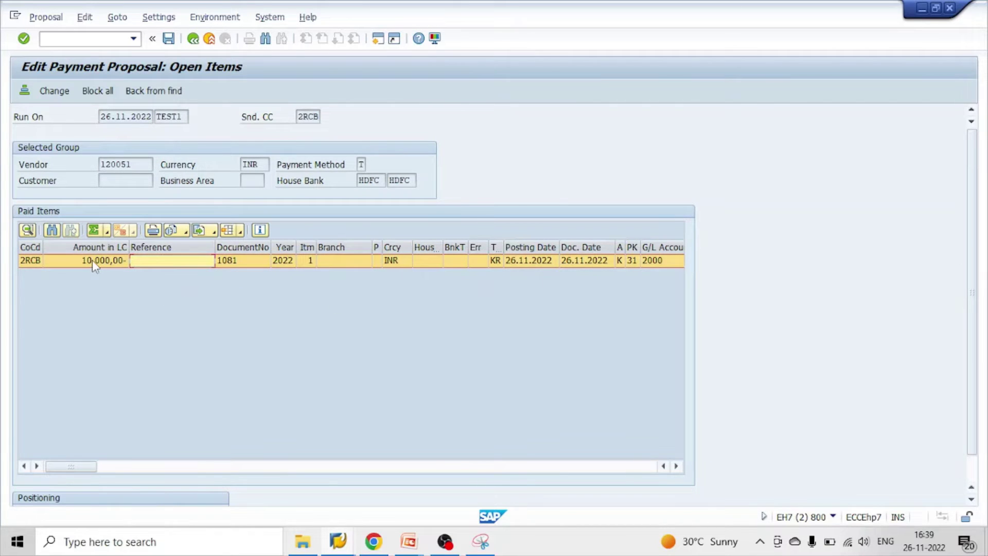
{"action": "left_click", "coordinate": [193, 38]}
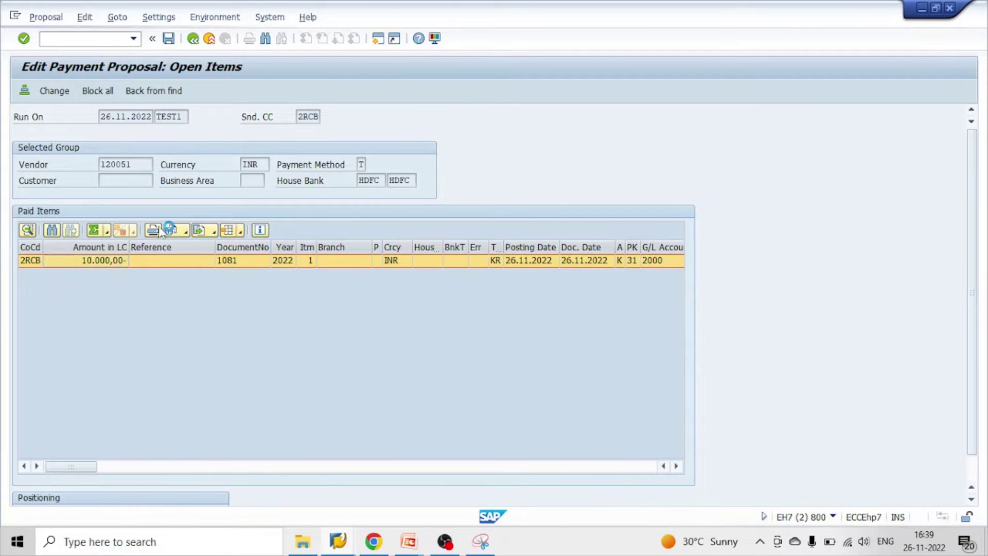
{"action": "left_click", "coordinate": [166, 198]}
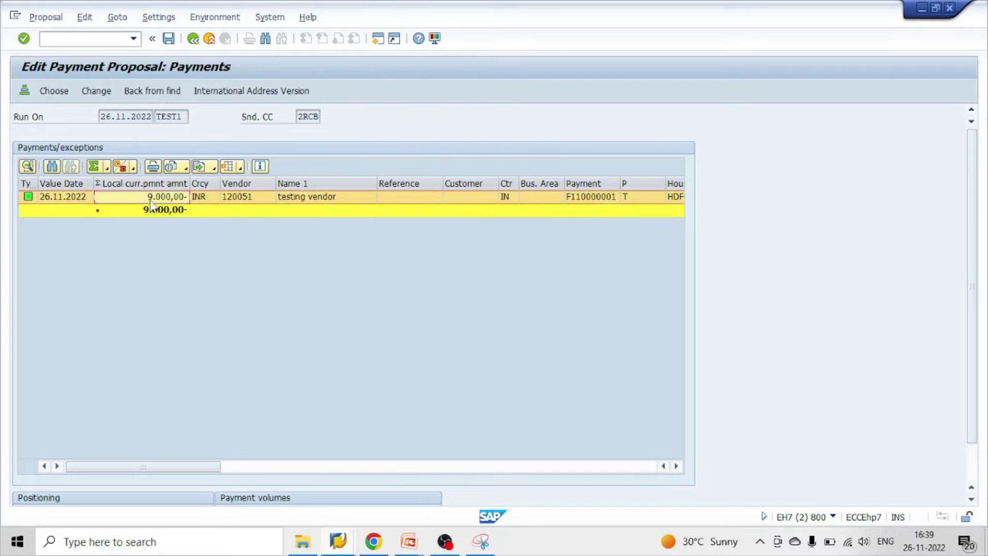
{"action": "left_click", "coordinate": [255, 201]}
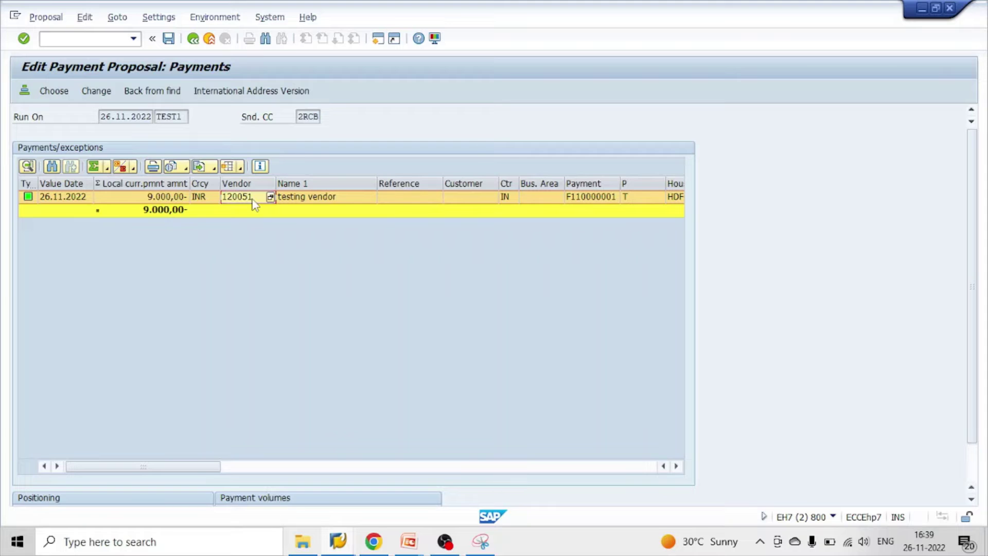
Exit invoice entry in the other session and display document 1081 of company code 2RCB, fiscal year 2022, with FB03.
{"action": "mouse_move", "coordinate": [338, 540]}
{"action": "left_click", "coordinate": [311, 487]}
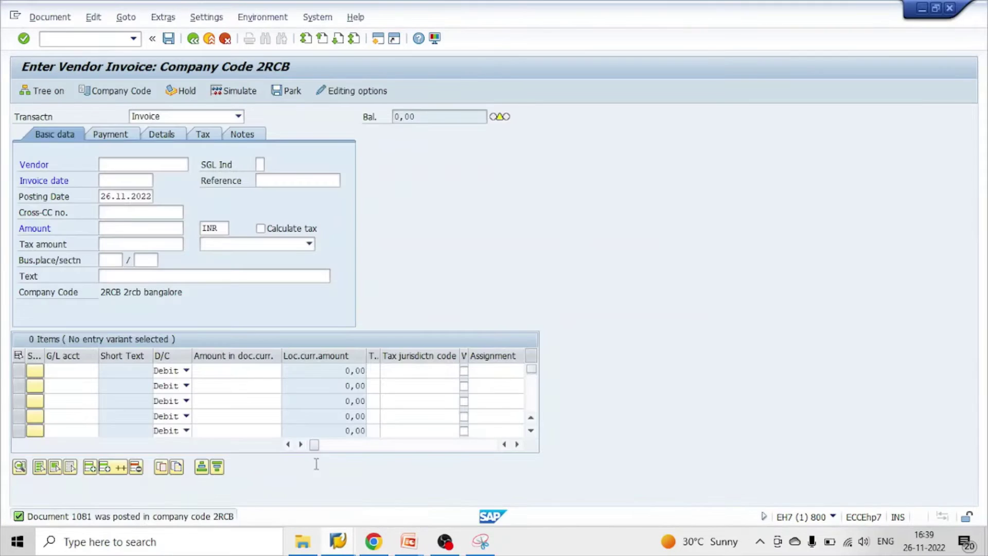
{"action": "left_click", "coordinate": [209, 38]}
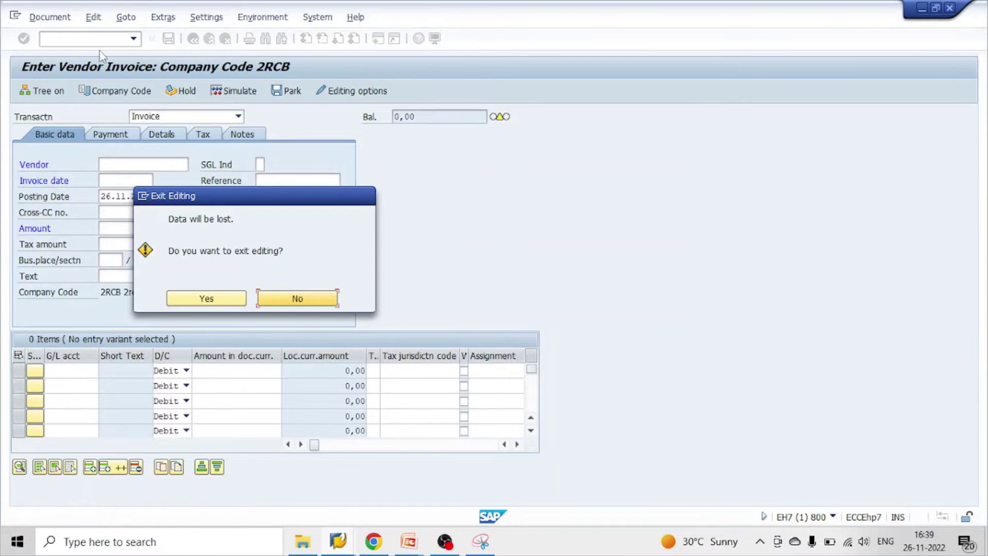
{"action": "left_click", "coordinate": [204, 298]}
{"action": "type", "text": "fb03"}
{"action": "key", "text": "Return"}
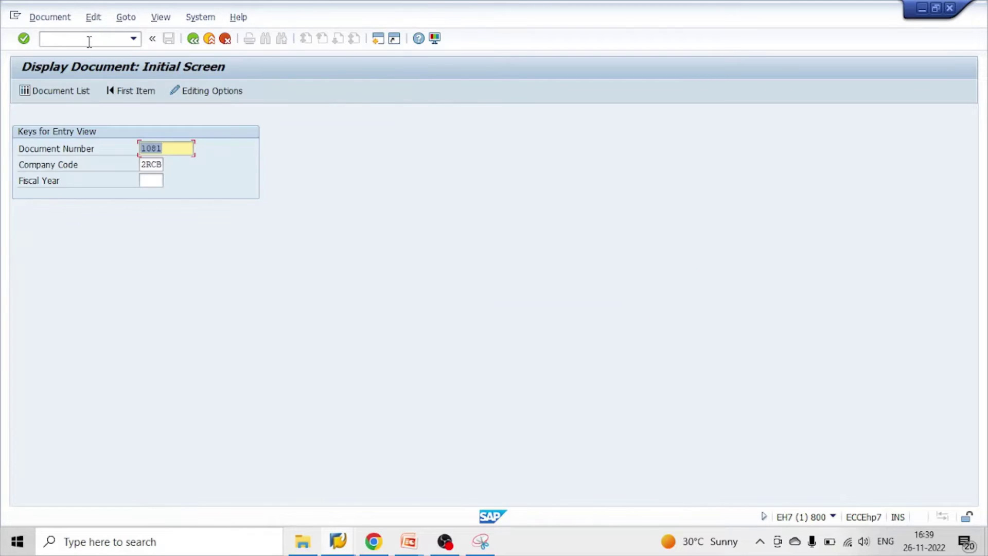
{"action": "key", "text": "Tab"}
{"action": "key", "text": "Tab"}
{"action": "type", "text": "2022"}
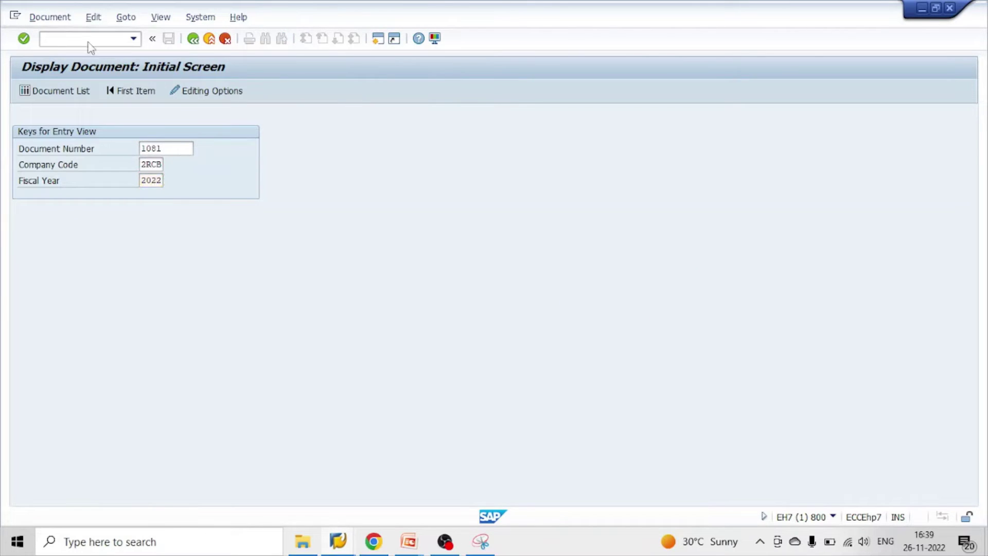
{"action": "key", "text": "Return"}
{"action": "left_click", "coordinate": [428, 250]}
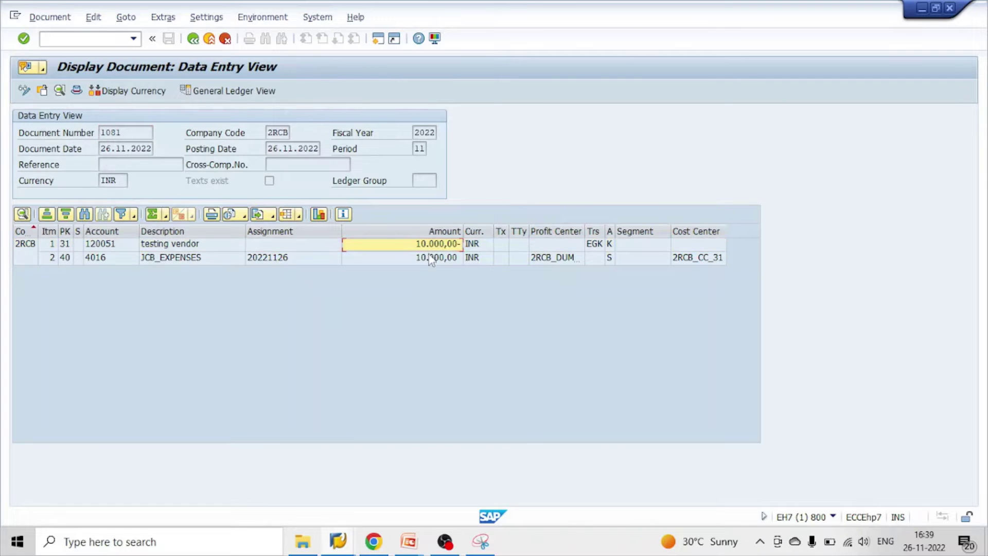
Compare the proposal's payment amount with the vendor line of the invoice, and return to the payment run status.
{"action": "key", "text": "alt+Tab"}
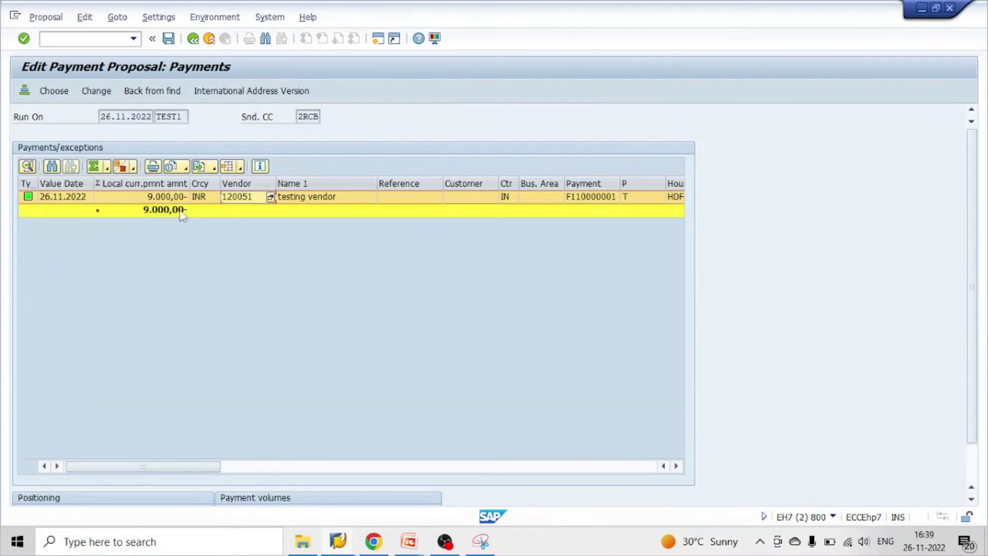
{"action": "left_click", "coordinate": [164, 200]}
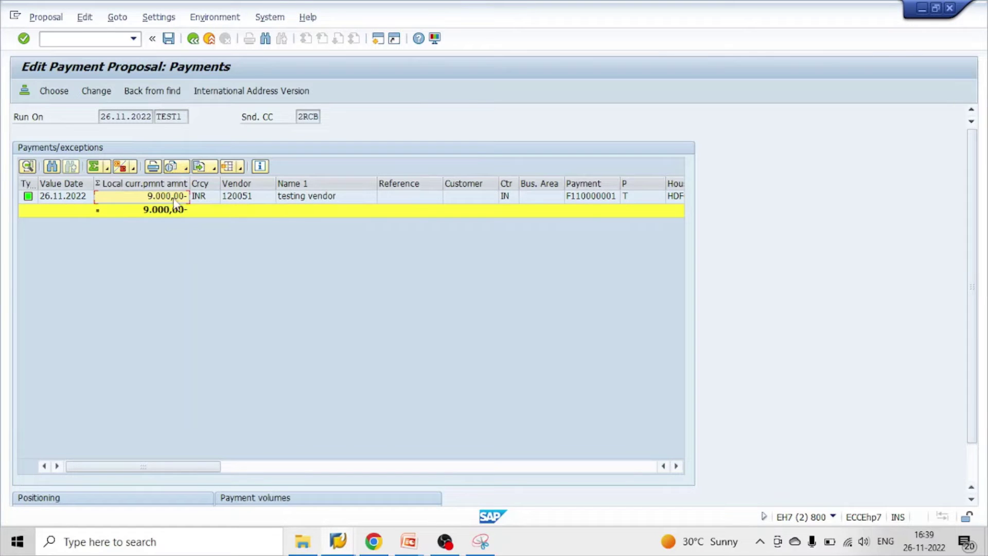
{"action": "key", "text": "alt+Tab"}
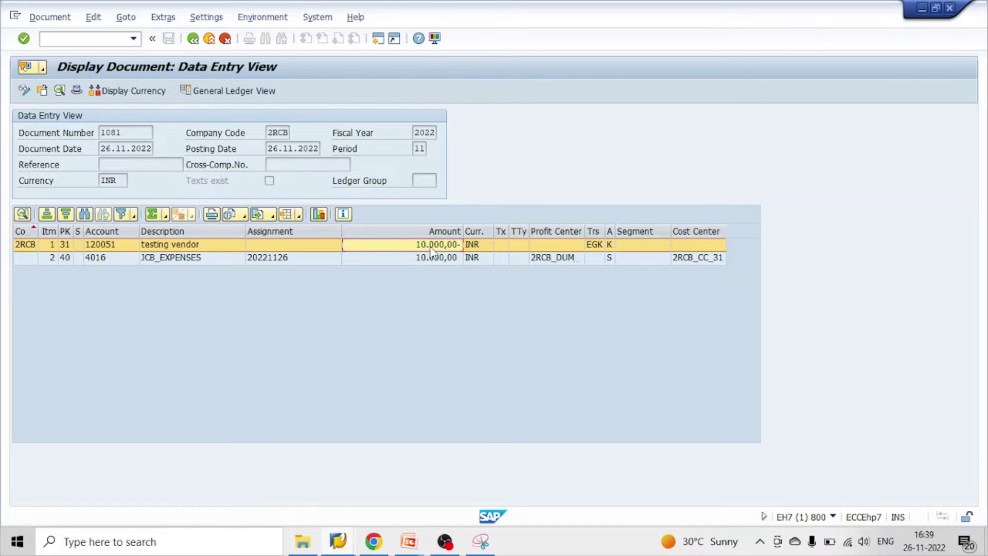
{"action": "key", "text": "alt+Tab"}
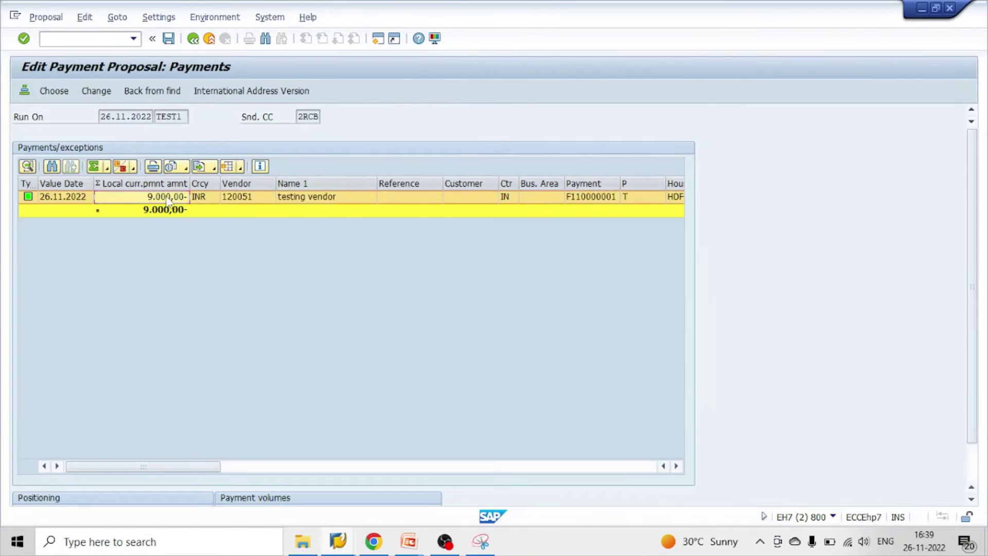
{"action": "left_click", "coordinate": [198, 41]}
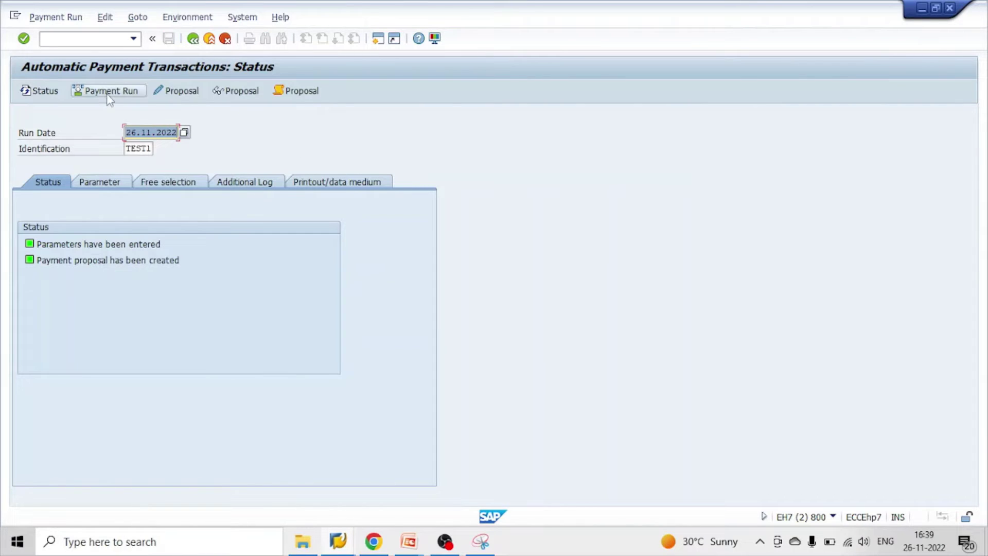
Schedule the payment run to start immediately with payment medium creation, and refresh its status.
{"action": "left_click", "coordinate": [108, 92]}
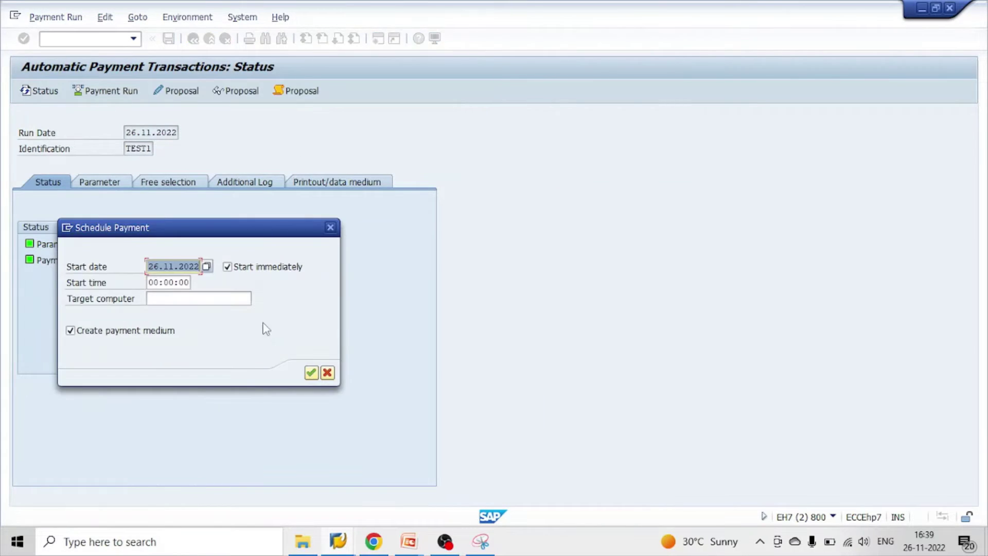
{"action": "left_click", "coordinate": [311, 372]}
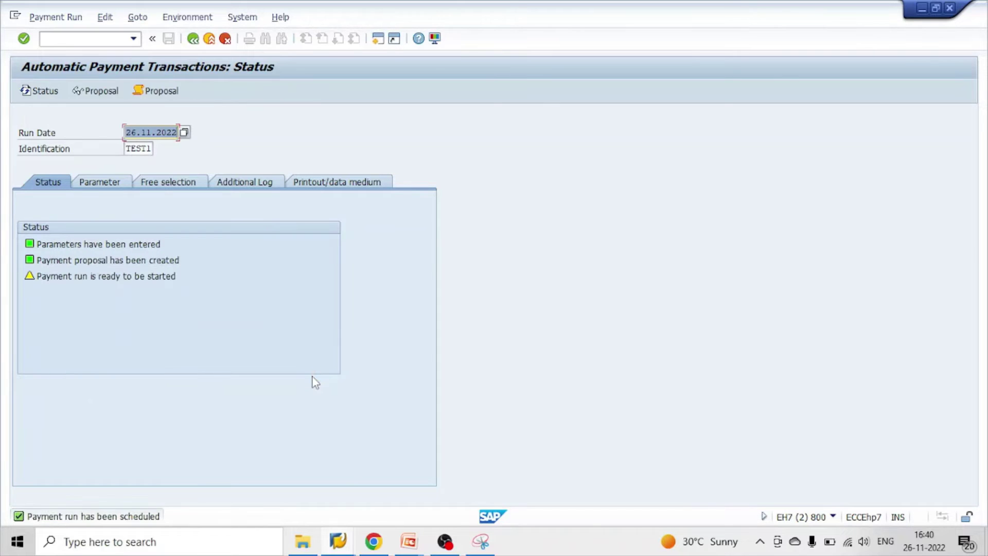
{"action": "key", "text": "Return"}
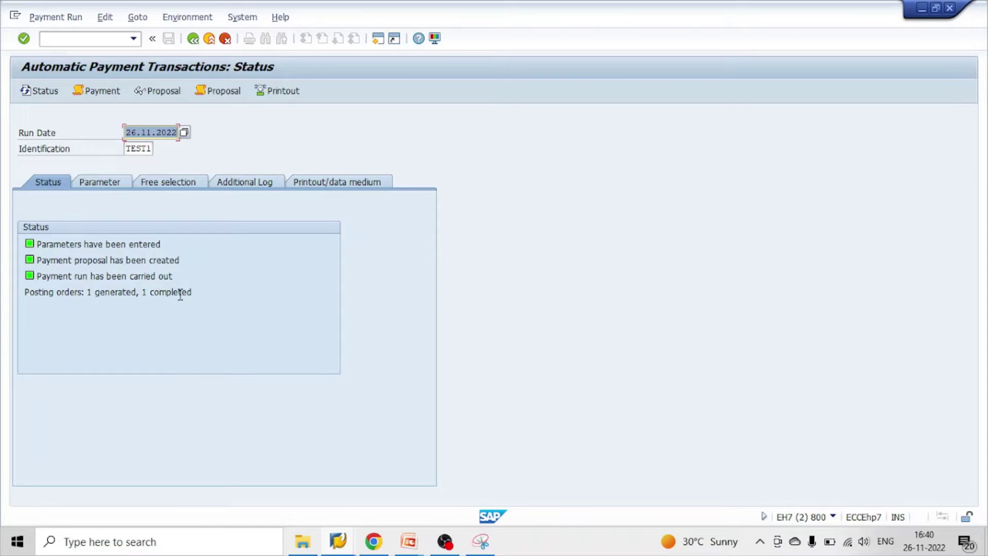
Open the payment run's job log, capture its posting lines with Snipping Tool, circle the first and third amounts, and return to the run status.
{"action": "left_click", "coordinate": [98, 91]}
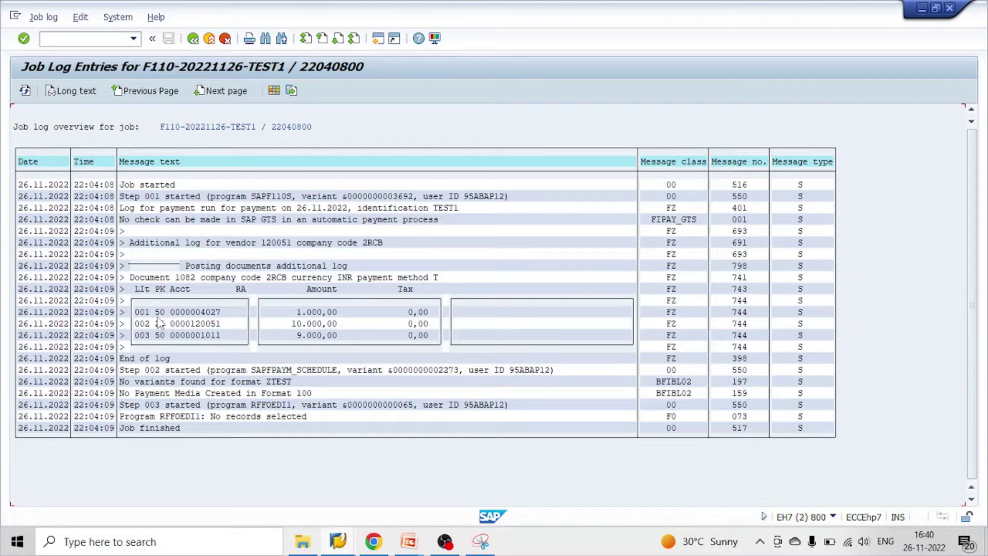
{"action": "left_click", "coordinate": [486, 539]}
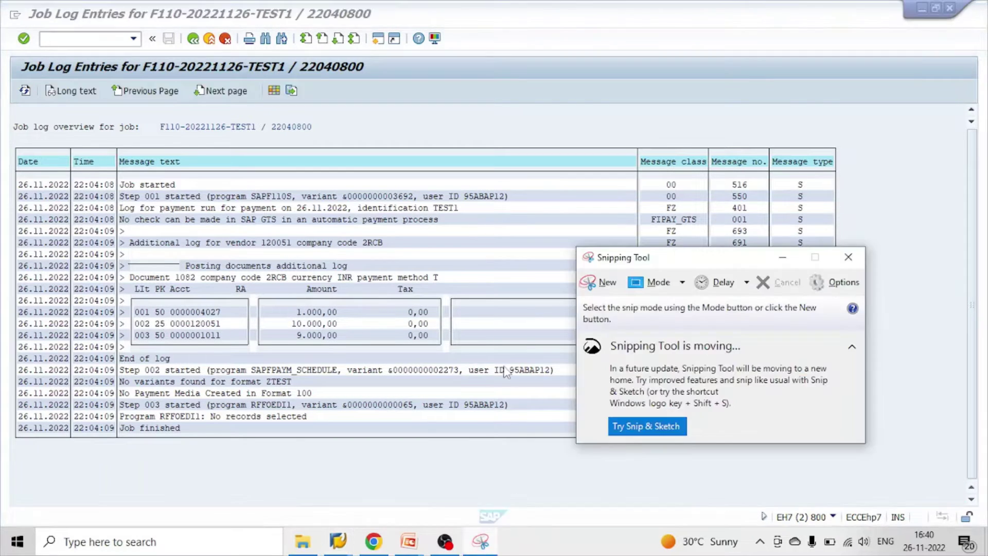
{"action": "left_click", "coordinate": [600, 284]}
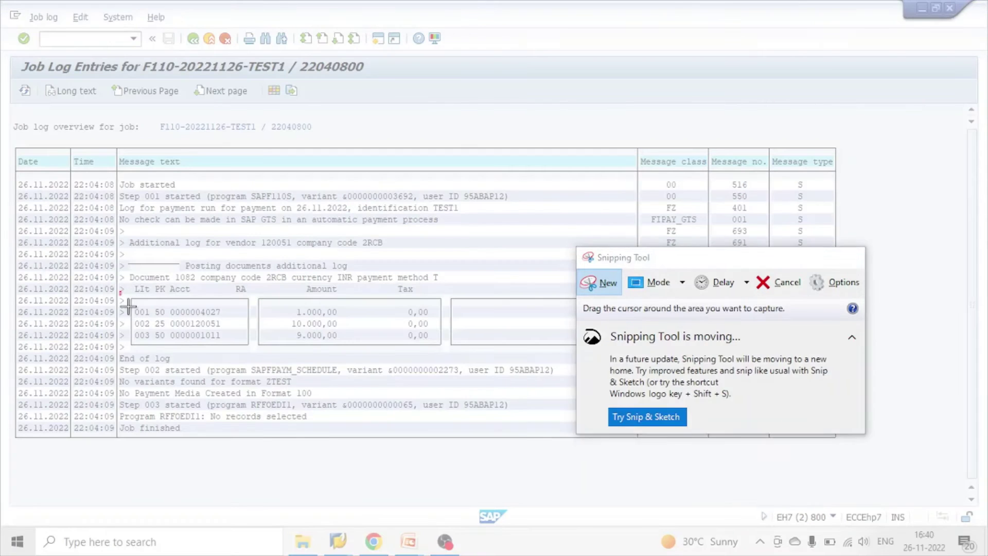
{"action": "left_click_drag", "start_coordinate": [120, 291], "coordinate": [457, 354]}
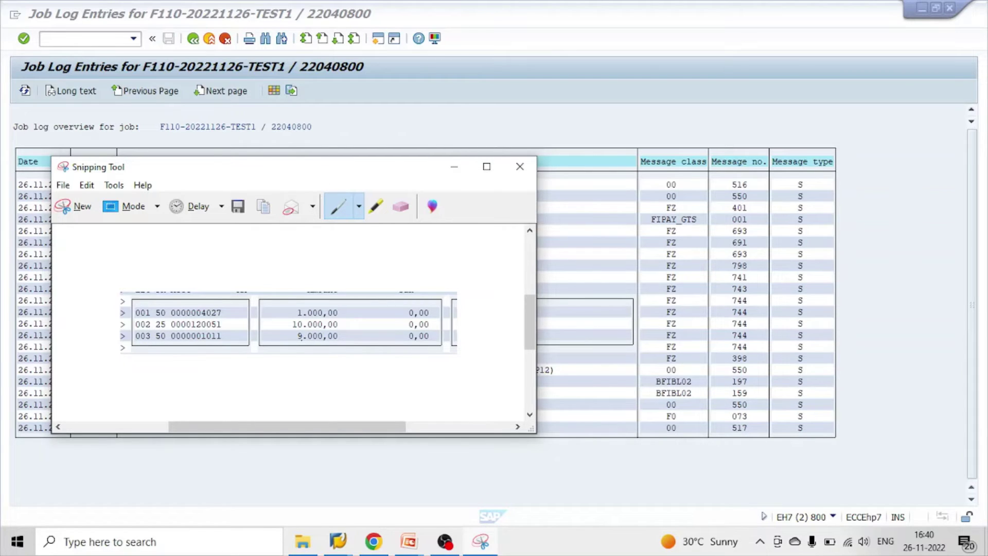
{"action": "mouse_move", "coordinate": [281, 333]}
{"action": "left_mouse_down"}
{"action": "mouse_move", "coordinate": [336, 346]}
{"action": "mouse_move", "coordinate": [340, 332]}
{"action": "mouse_move", "coordinate": [288, 306]}
{"action": "mouse_move", "coordinate": [353, 310]}
{"action": "left_mouse_up"}
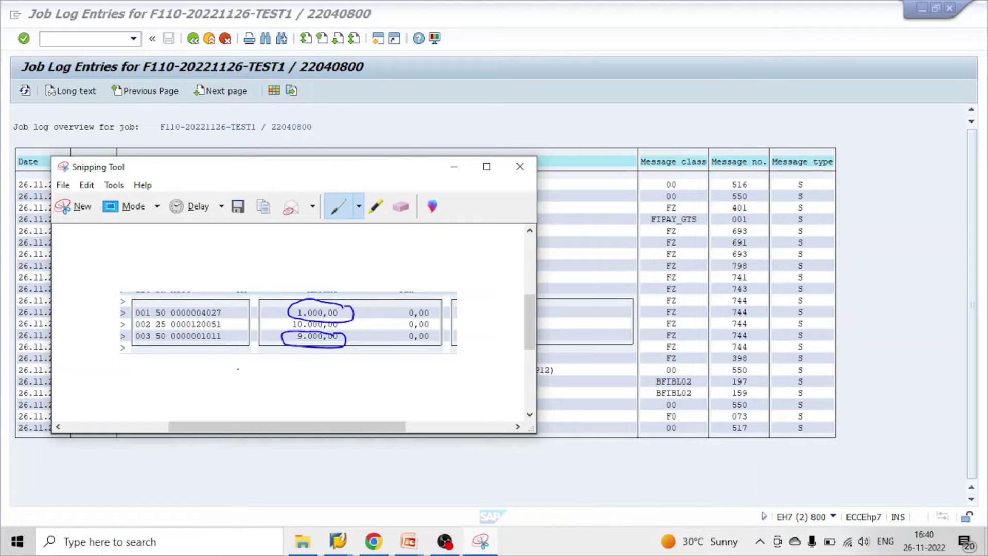
{"action": "left_click", "coordinate": [612, 445]}
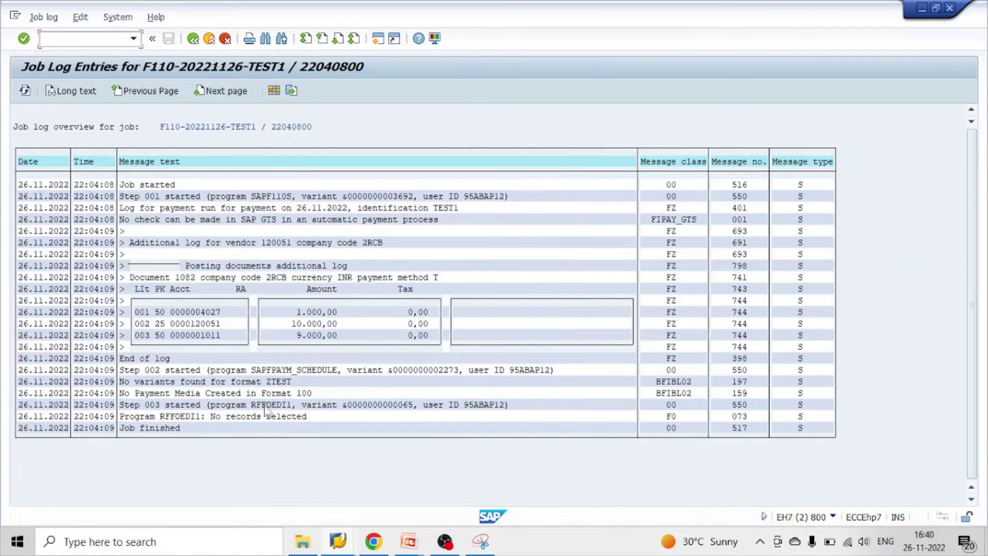
{"action": "left_click", "coordinate": [215, 42]}
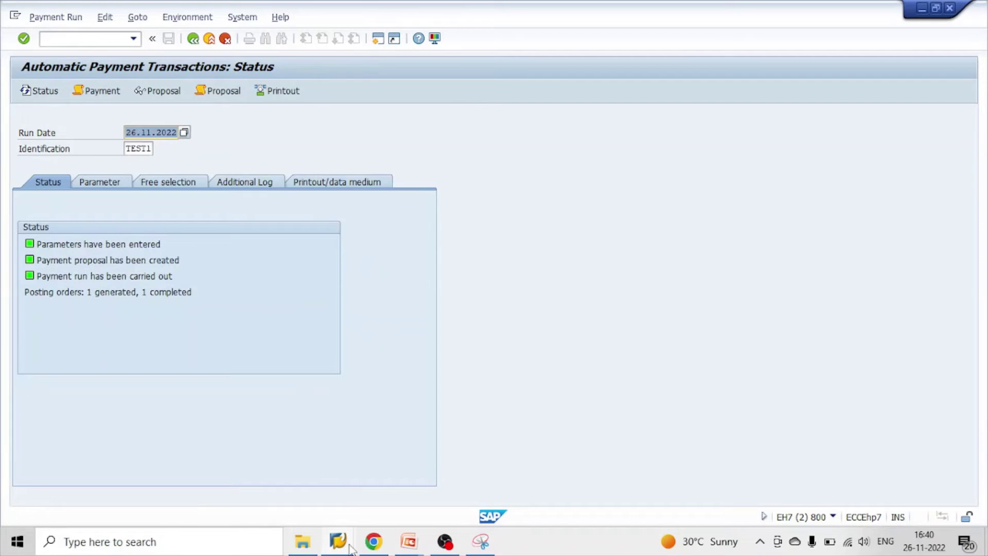
Display payment document 1082 of company code 2RCB, fiscal year 2022, with FB03 in the other session and examine its line item amounts.
{"action": "mouse_move", "coordinate": [349, 546]}
{"action": "left_click", "coordinate": [339, 493]}
{"action": "left_click", "coordinate": [194, 41]}
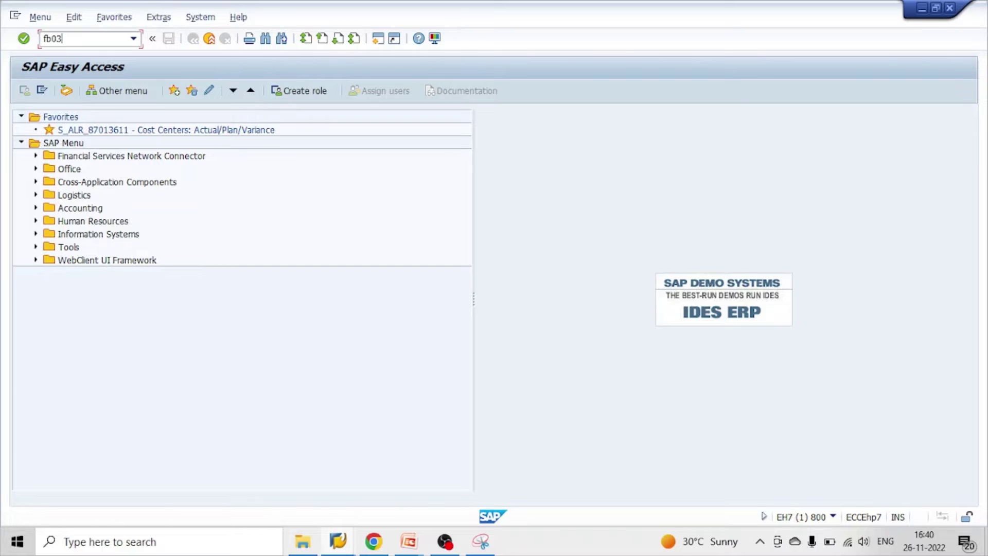
{"action": "key", "text": "Return"}
{"action": "type", "text": "109"}
{"action": "key", "text": "BackSpace"}
{"action": "type", "text": "0"}
{"action": "key", "text": "Tab"}
{"action": "type", "text": "2022"}
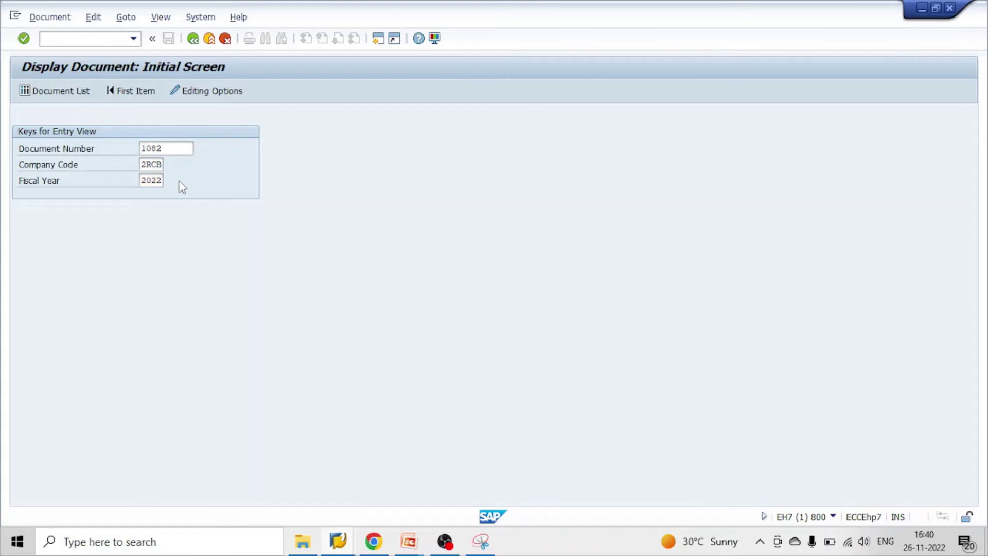
{"action": "key", "text": "Return"}
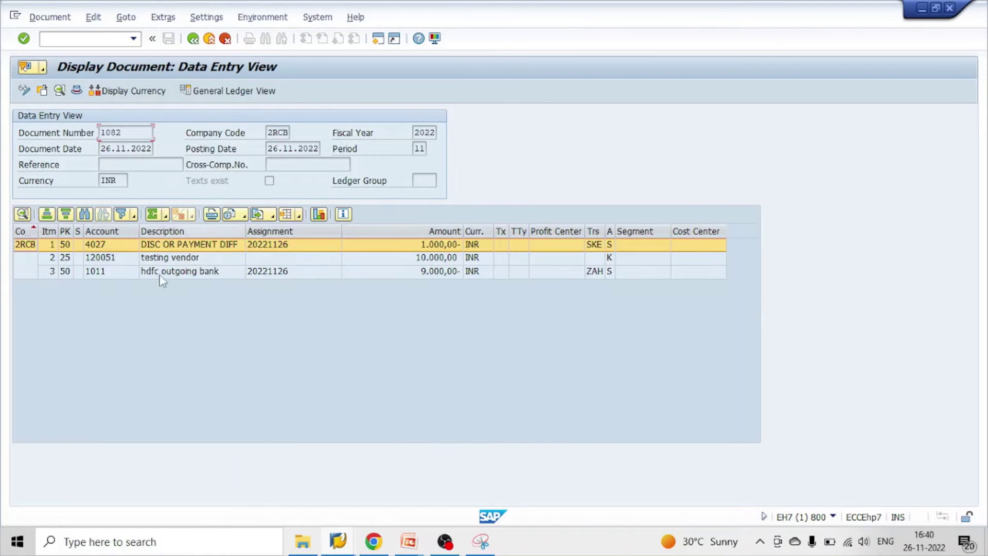
{"action": "left_click", "coordinate": [174, 271]}
{"action": "left_click", "coordinate": [429, 245]}
{"action": "left_click", "coordinate": [432, 257]}
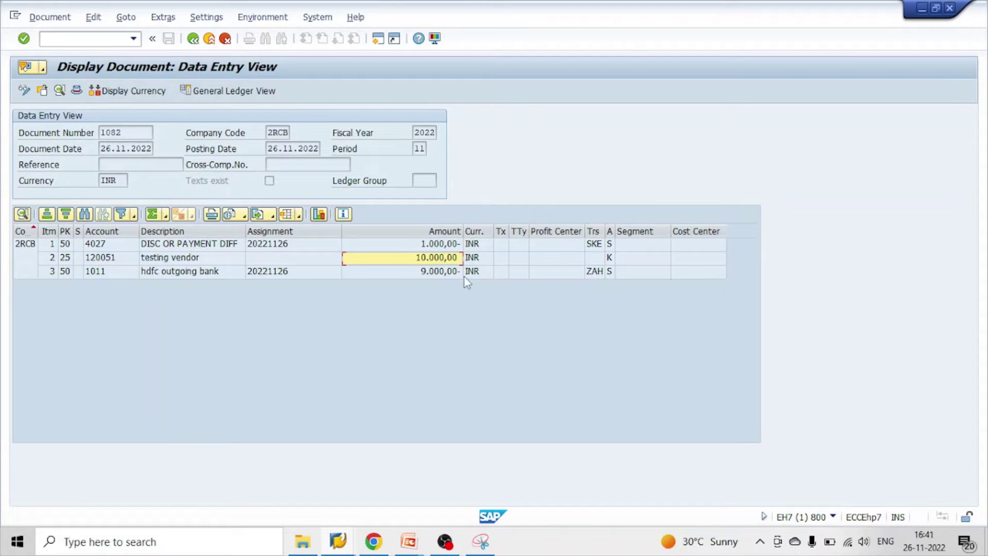
Examine the bank, discount and vendor lines of payment document 1082 and their amounts.
{"action": "left_click", "coordinate": [442, 271]}
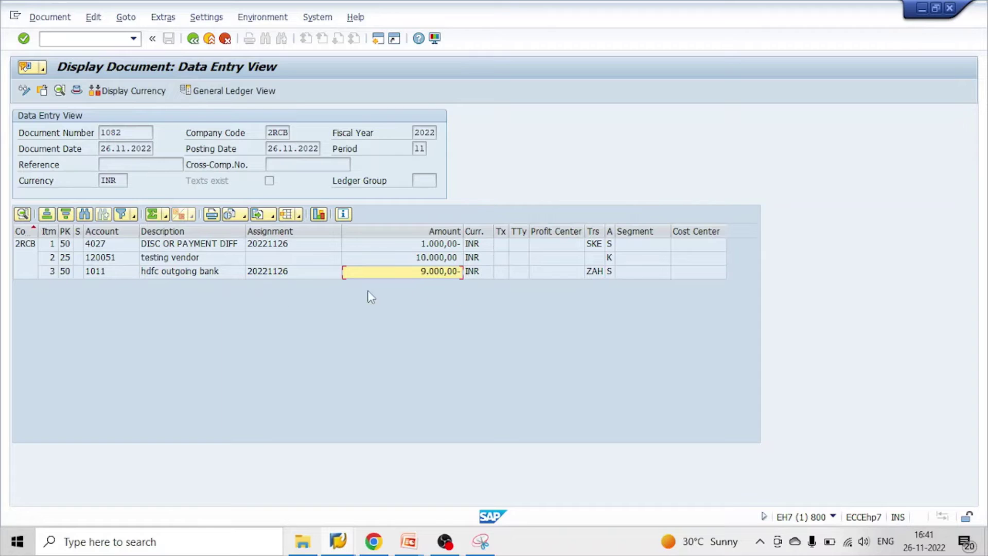
{"action": "left_click", "coordinate": [186, 274]}
{"action": "left_click", "coordinate": [204, 247]}
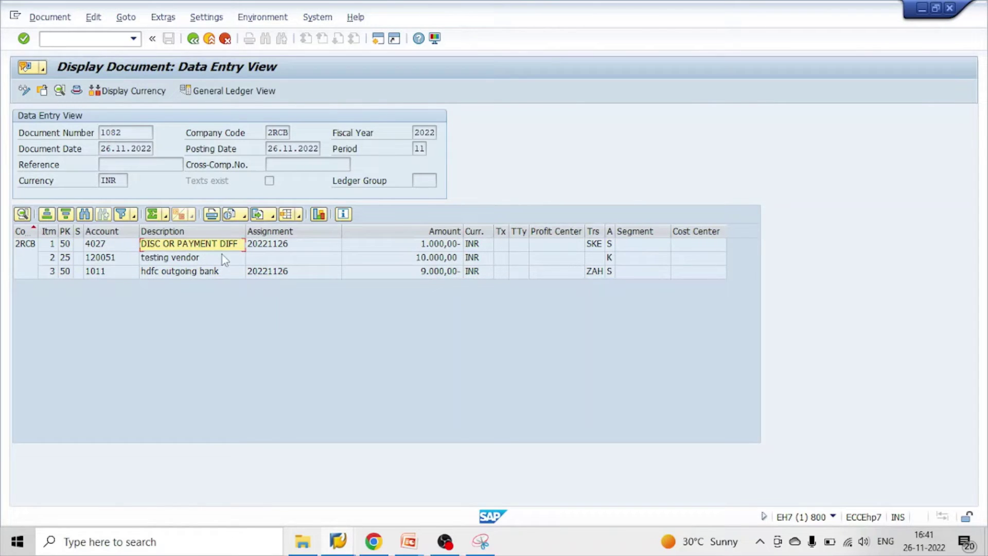
{"action": "left_click", "coordinate": [433, 275]}
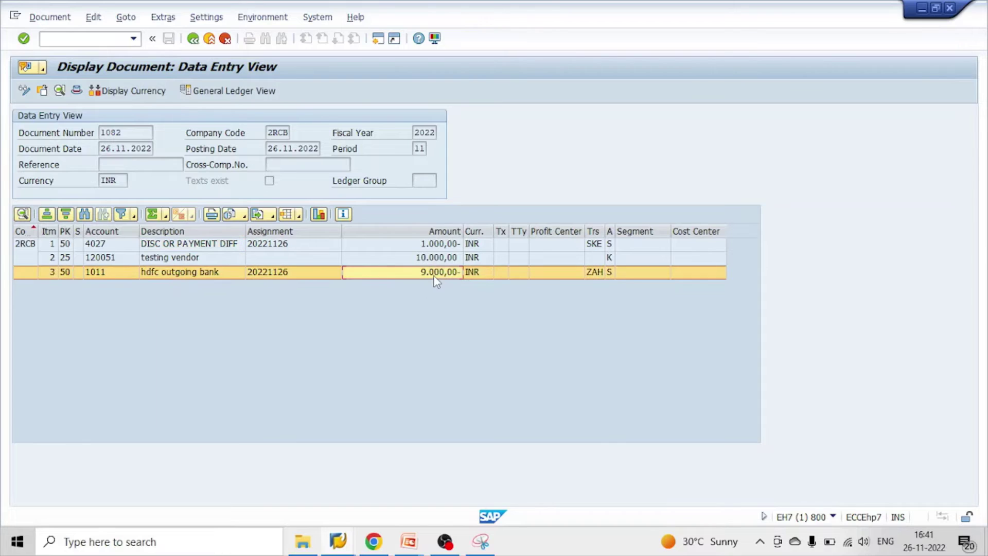
{"action": "left_click", "coordinate": [435, 246]}
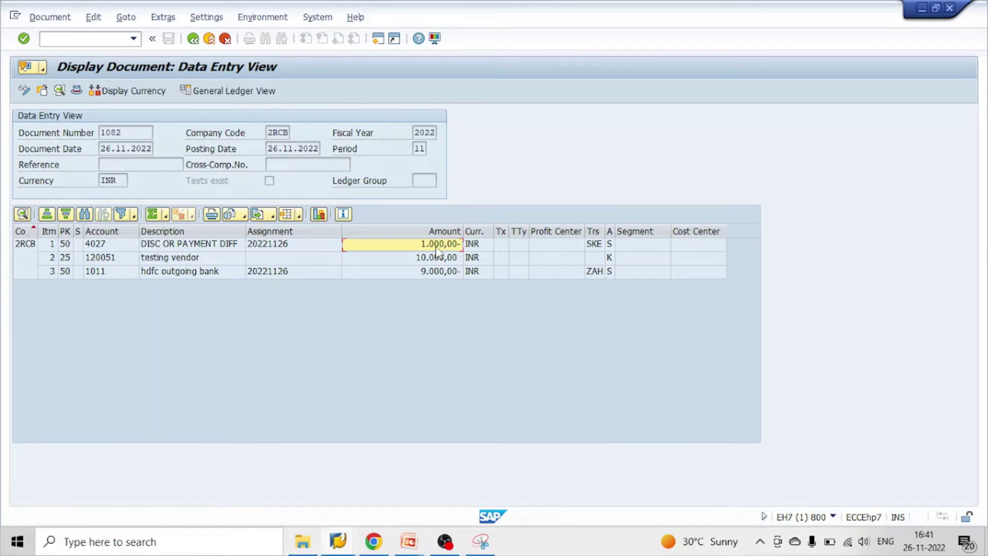
Display payment term Z009 with OBB8 in a new session and examine the percentage and number of days of its first term.
{"action": "left_click", "coordinate": [378, 38]}
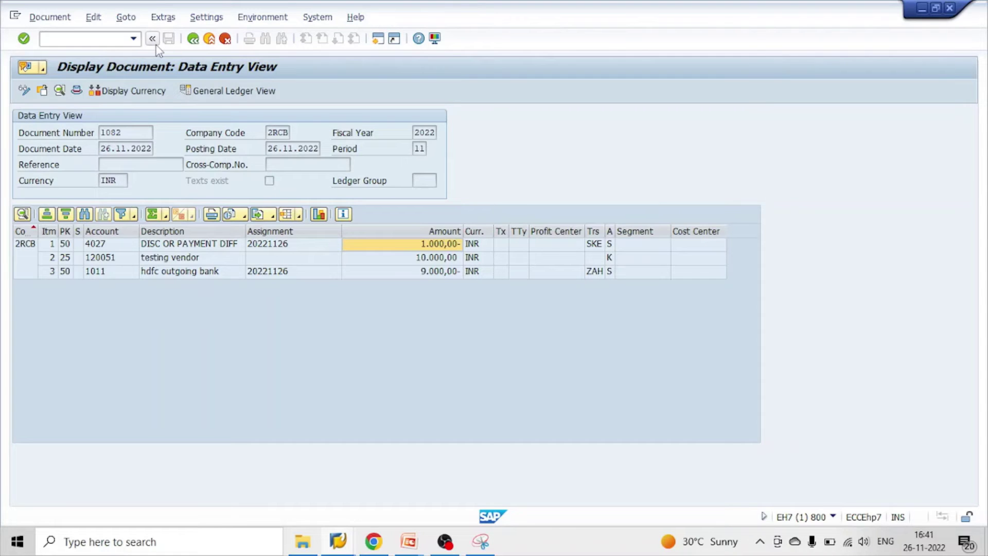
{"action": "type", "text": "obb8"}
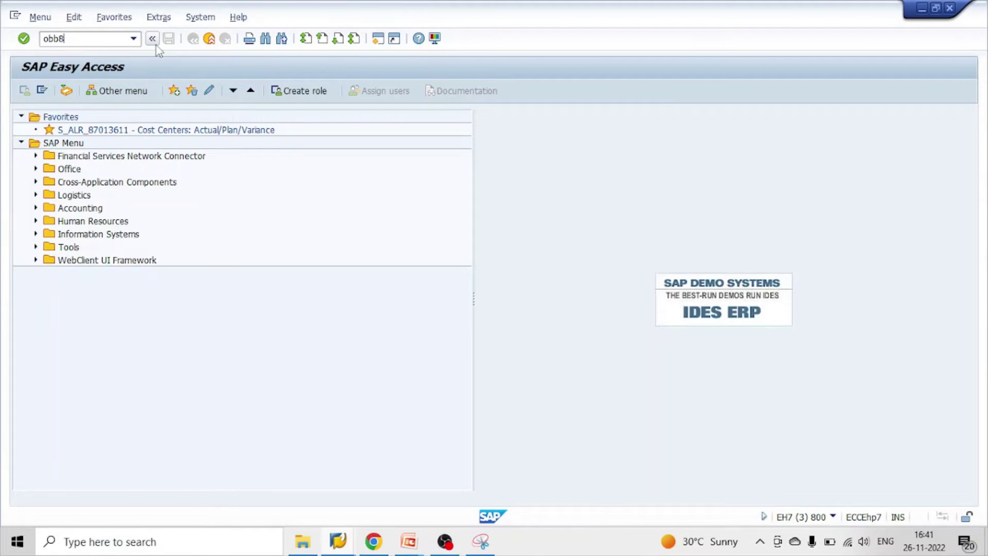
{"action": "key", "text": "Return"}
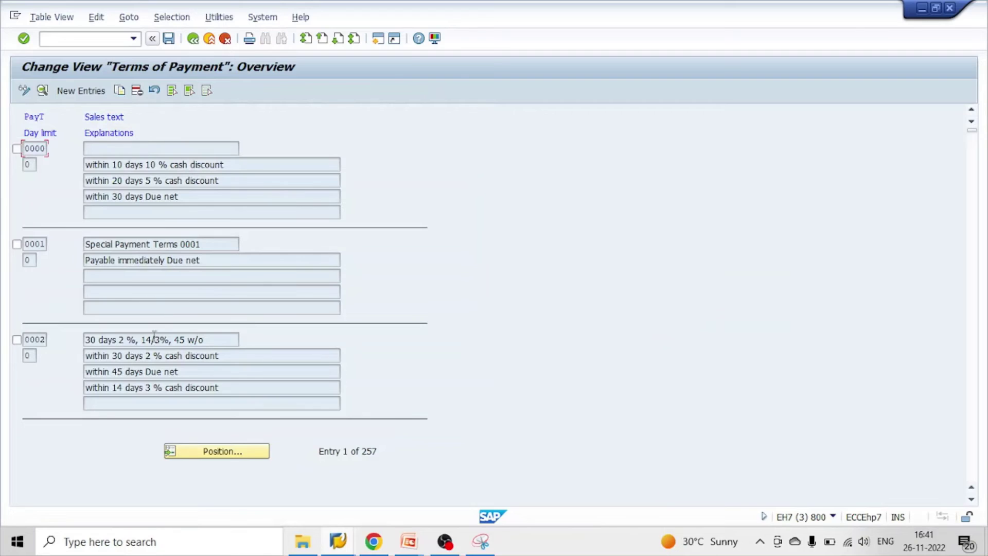
{"action": "left_click", "coordinate": [208, 453]}
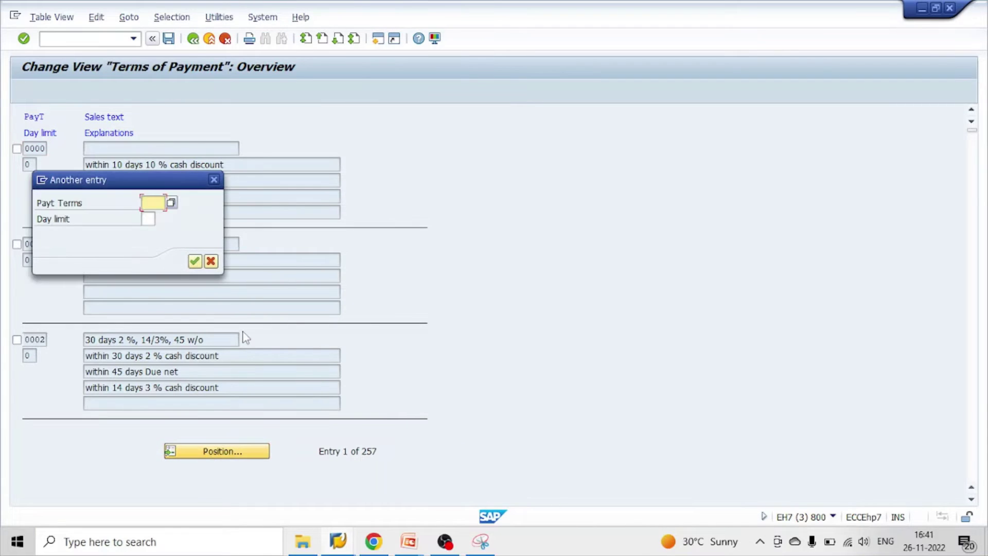
{"action": "type", "text": "z00"}
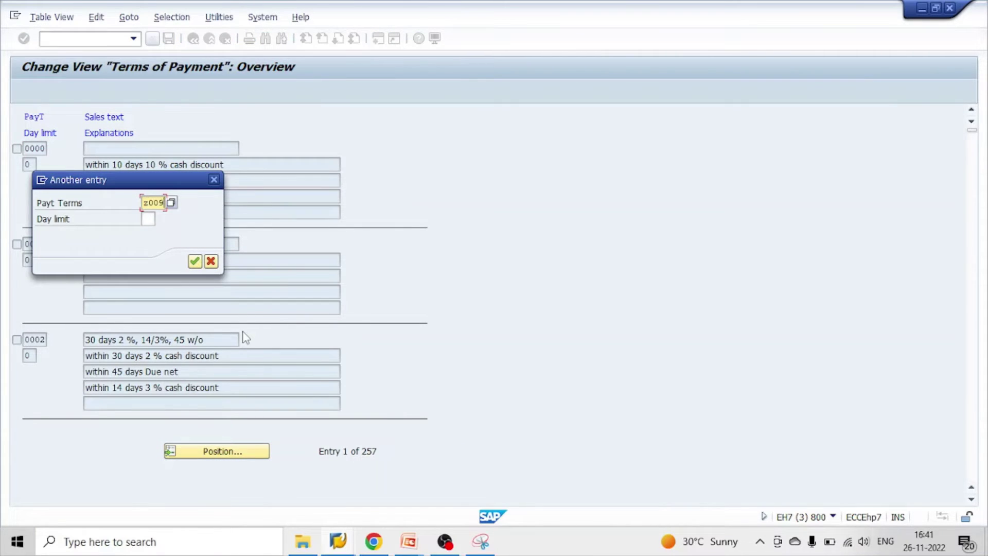
{"action": "type", "text": "9"}
{"action": "key", "text": "Return"}
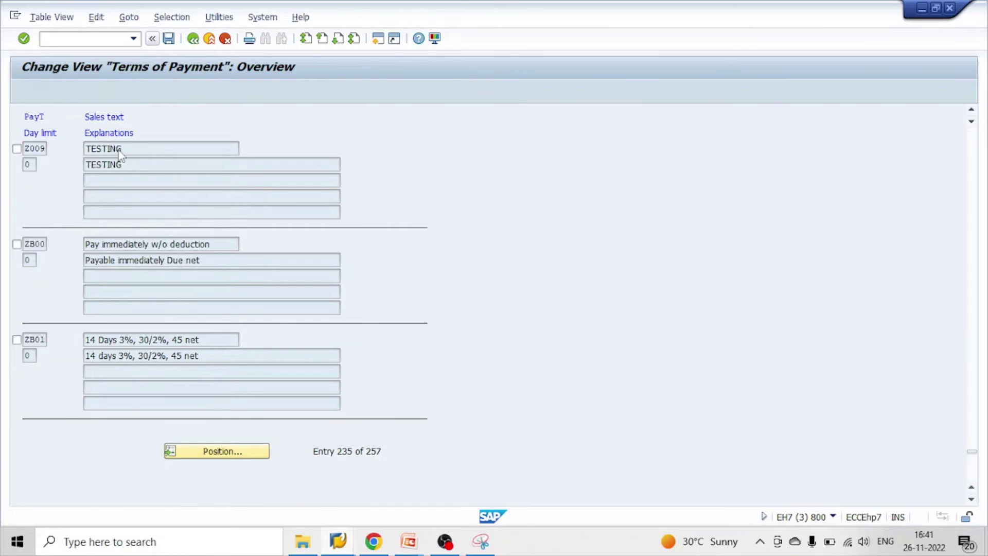
{"action": "double_click", "coordinate": [119, 154]}
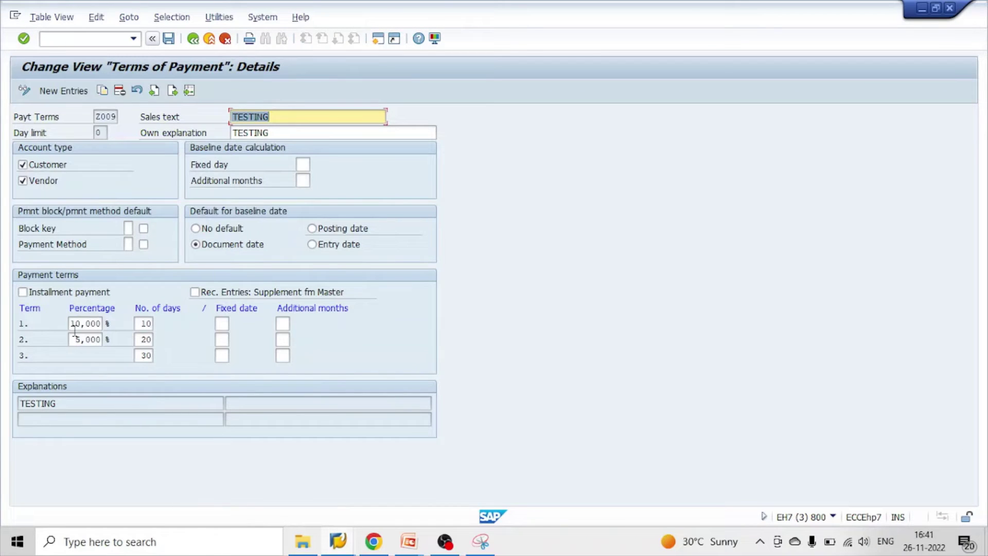
{"action": "left_click_drag", "start_coordinate": [73, 324], "coordinate": [99, 324]}
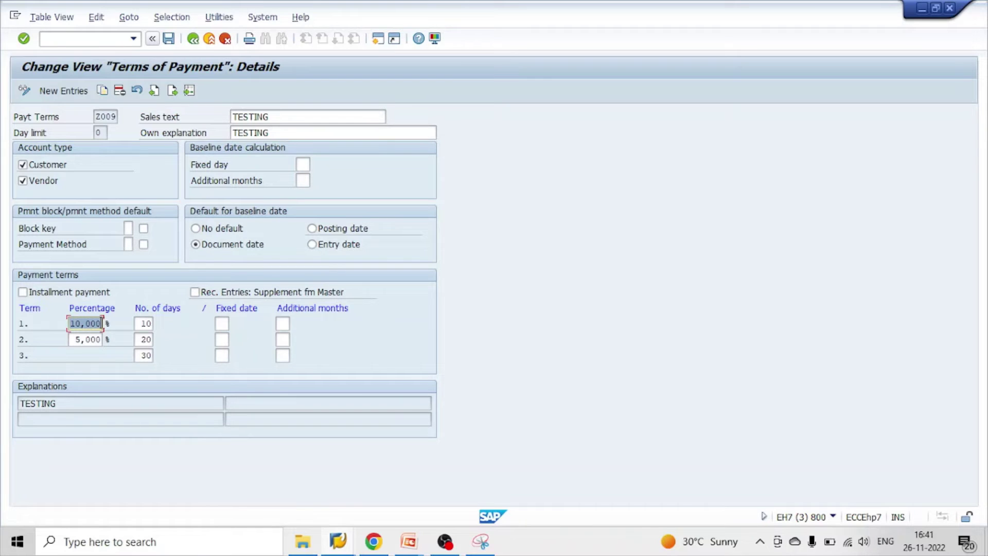
{"action": "left_click_drag", "start_coordinate": [136, 324], "coordinate": [159, 324]}
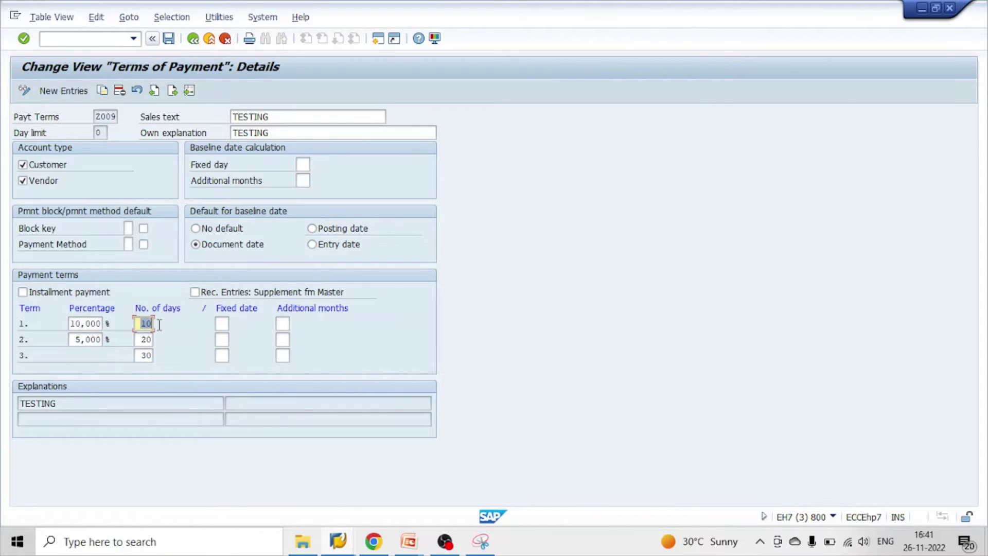
{"action": "left_click", "coordinate": [153, 323]}
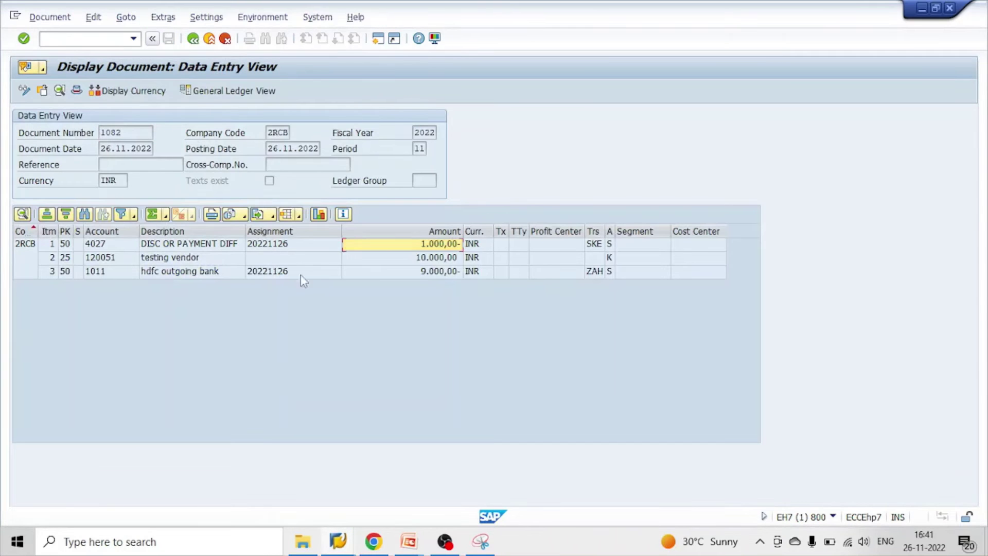
Compare the vendor, discount and bank lines of payment document 1082 with the discount conditions of payment term Z009.
{"action": "left_click", "coordinate": [281, 259]}
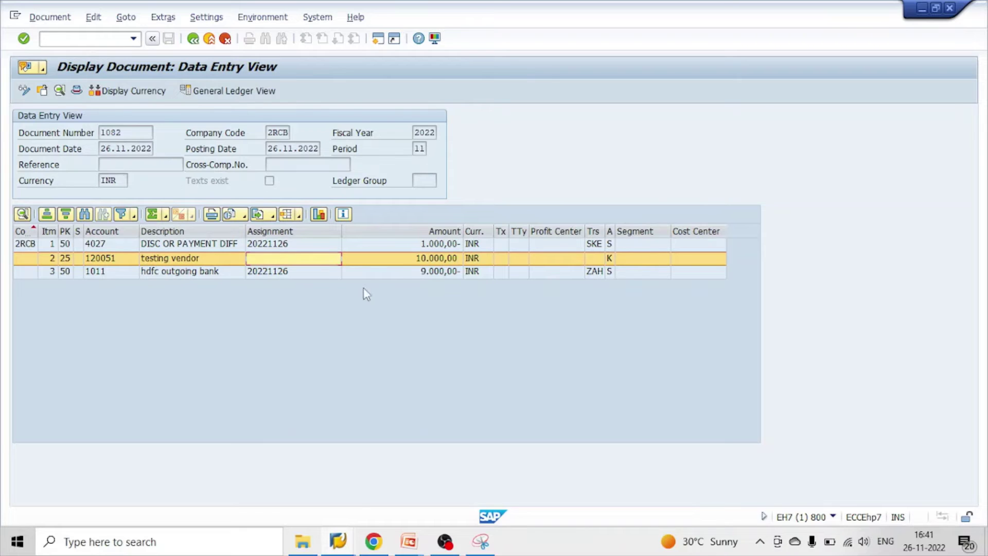
{"action": "key", "text": "alt+Tab"}
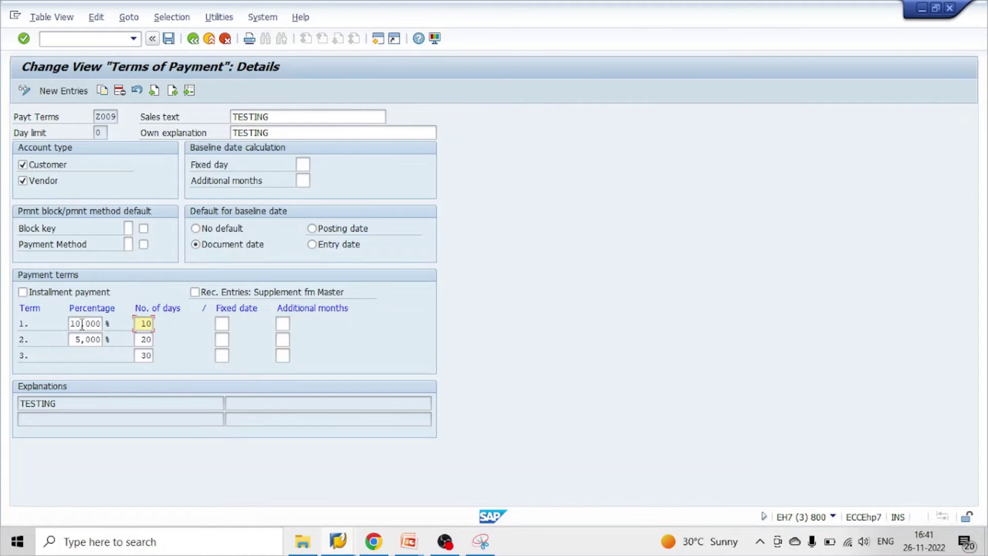
{"action": "key", "text": "alt+Tab"}
{"action": "left_click", "coordinate": [394, 258]}
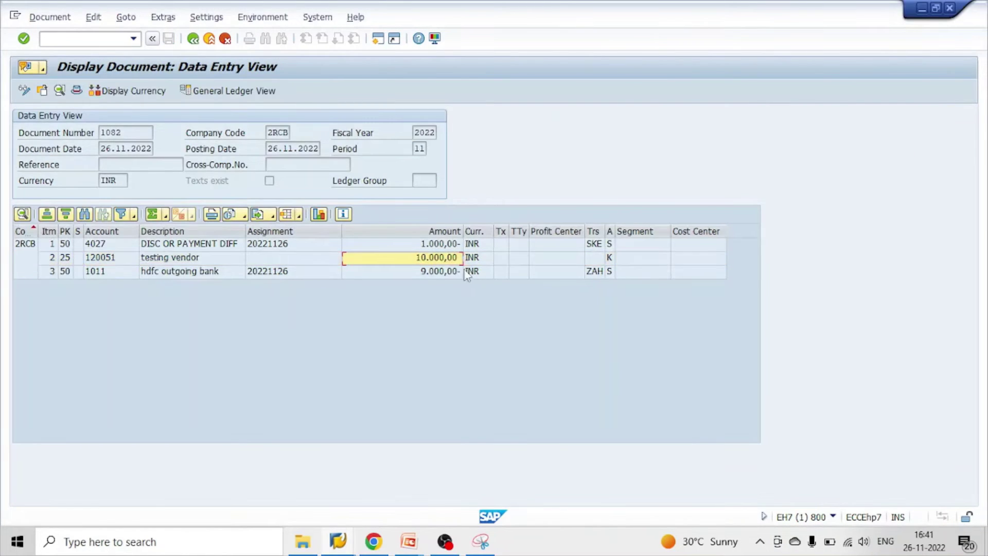
{"action": "left_click", "coordinate": [435, 245]}
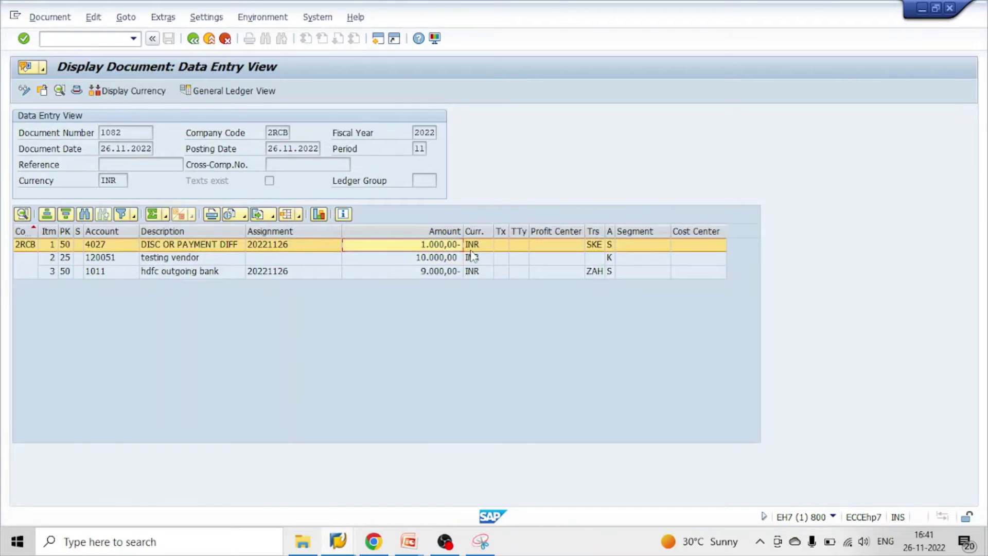
{"action": "left_click", "coordinate": [447, 275]}
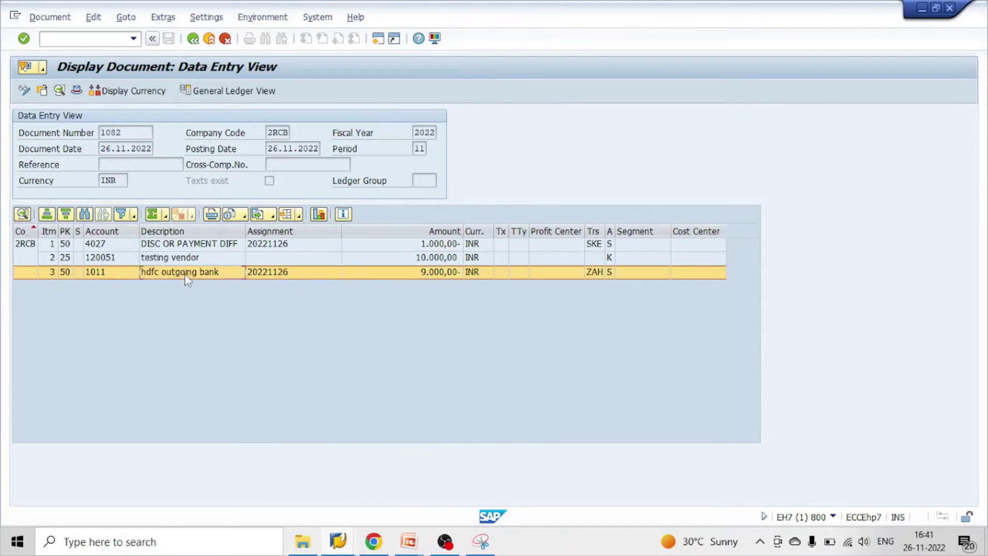
{"action": "left_click", "coordinate": [184, 274]}
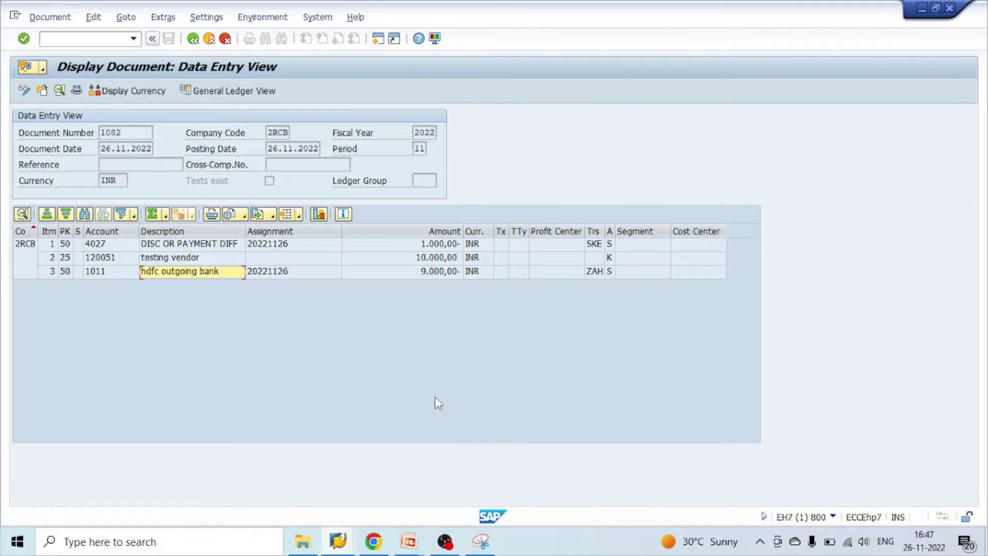
Set the baseline date default of payment term Z009 to No default and save it under customizing request EH7K904678.
{"action": "left_click", "coordinate": [338, 542]}
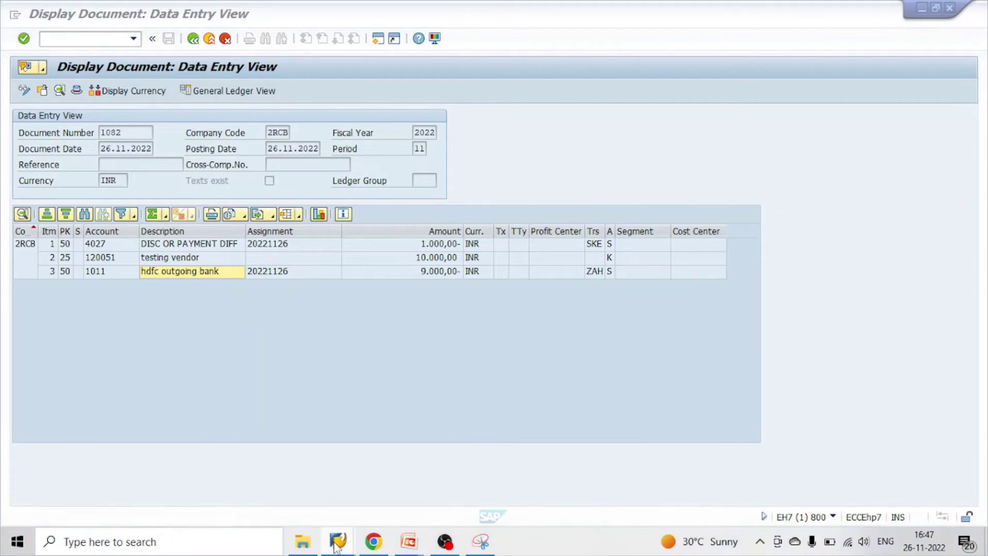
{"action": "left_click", "coordinate": [520, 496]}
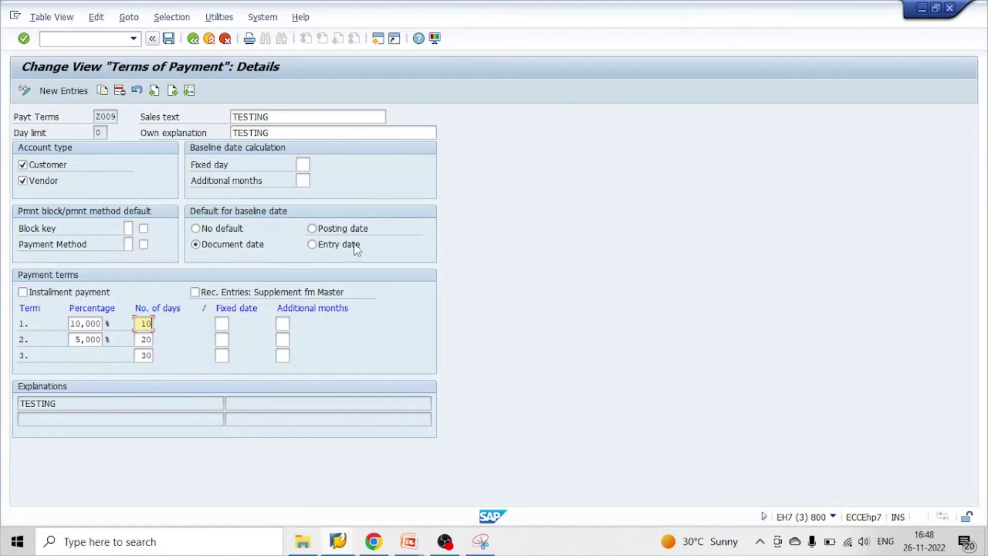
{"action": "left_click", "coordinate": [196, 228]}
{"action": "left_click", "coordinate": [169, 39]}
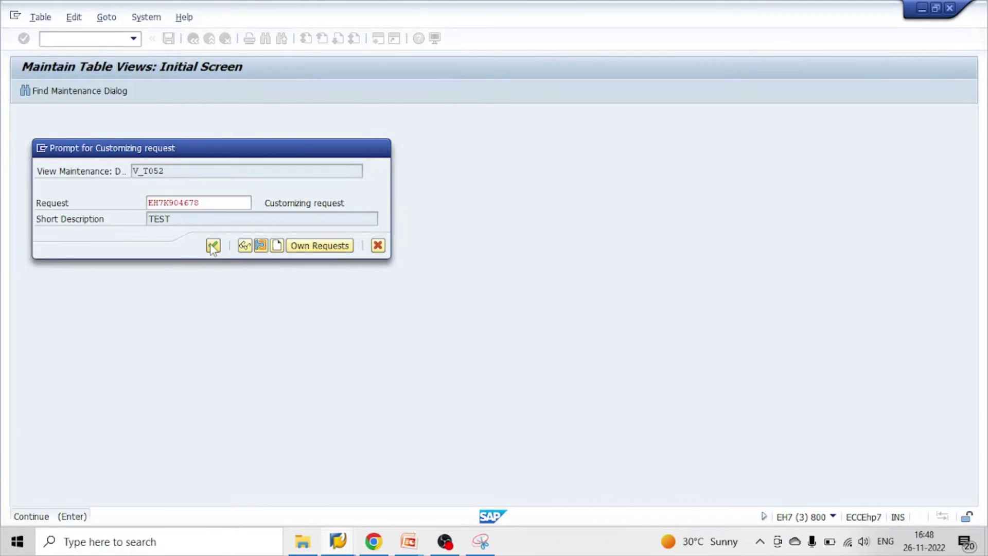
{"action": "left_click", "coordinate": [215, 245]}
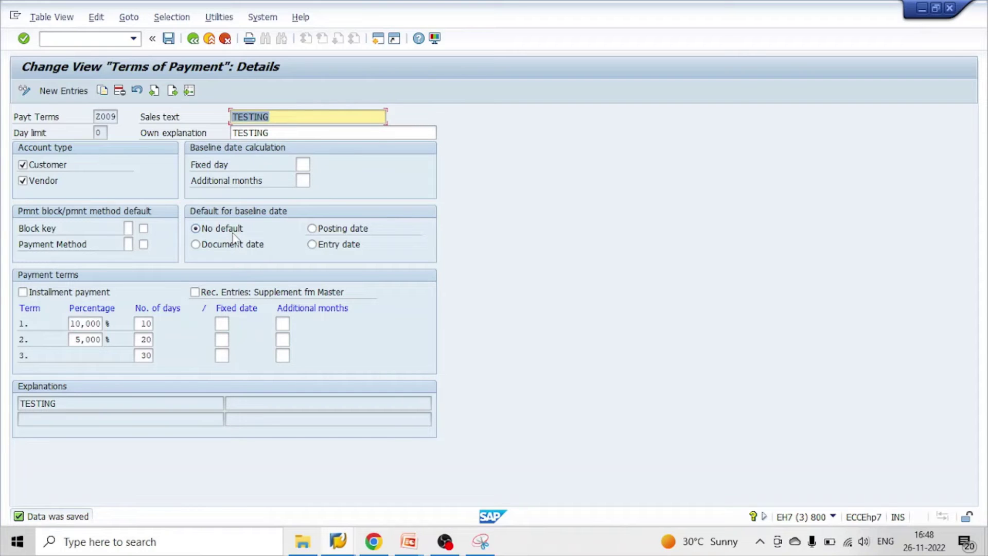
Start vendor invoice entry with FB60 in a new session.
{"action": "left_click", "coordinate": [338, 545]}
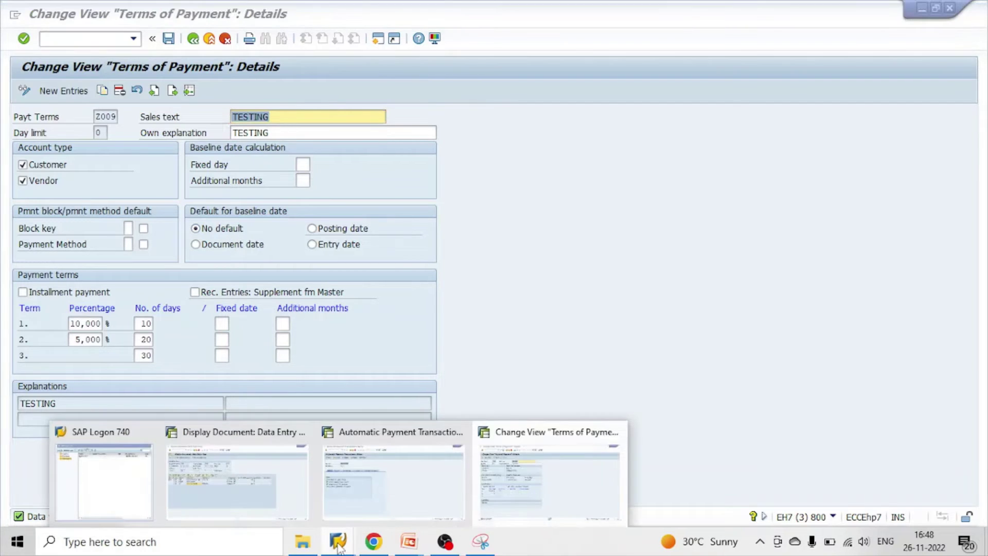
{"action": "left_click", "coordinate": [550, 478]}
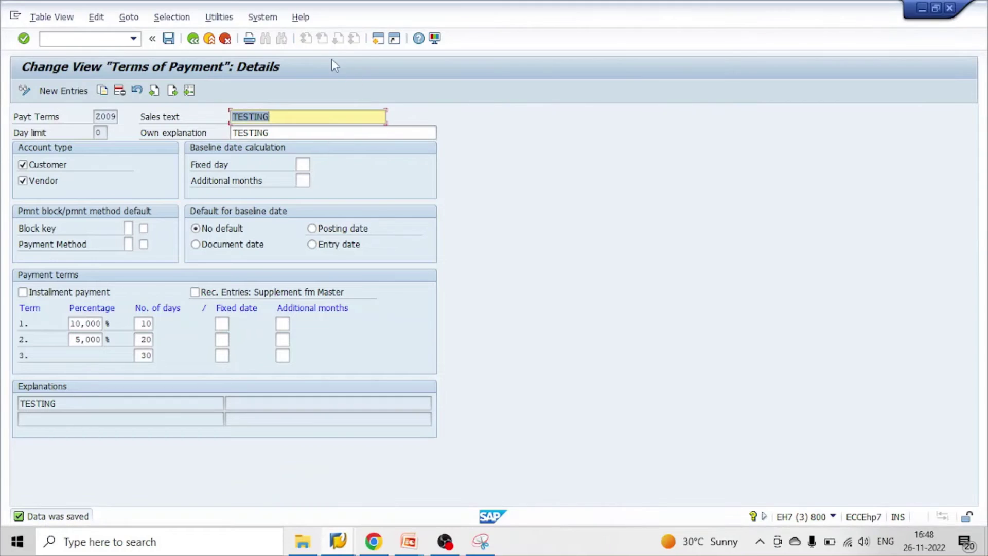
{"action": "left_click", "coordinate": [386, 66]}
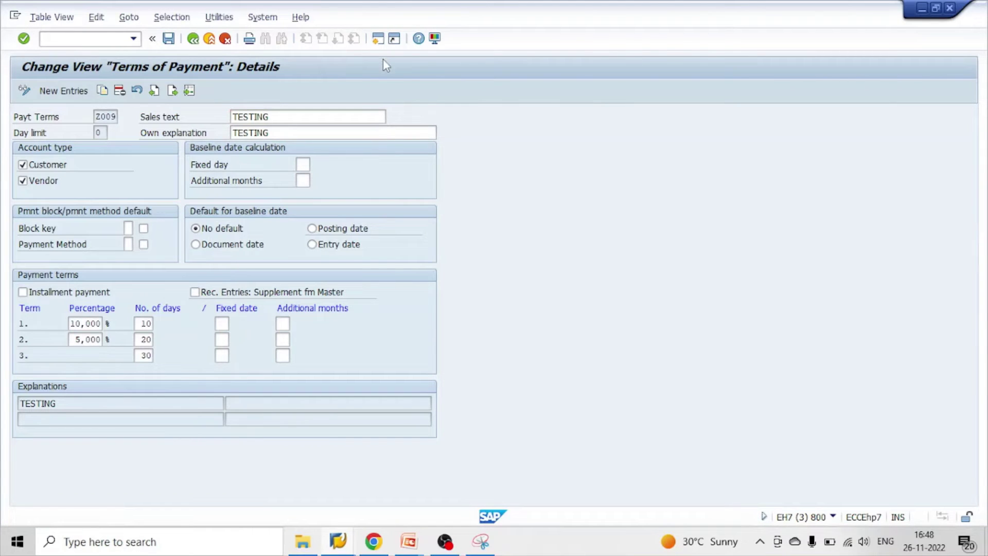
{"action": "key", "text": "shift+F3"}
{"action": "type", "text": "fb"}
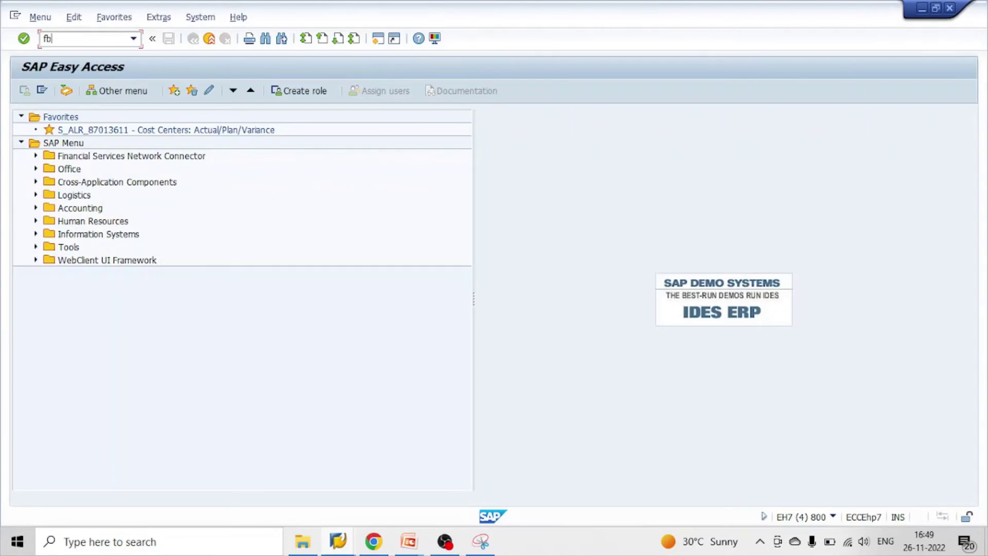
{"action": "type", "text": "60"}
{"action": "key", "text": "Return"}
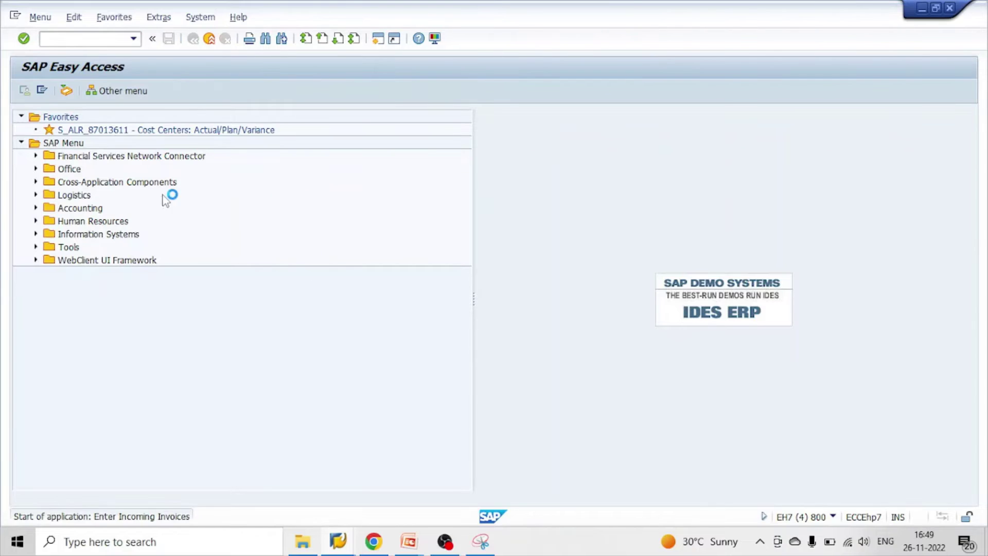
Fill in the invoice's basic data with the testing vendor, invoice date 26112022, amount 5000 INR and text TEST.
{"action": "type", "text": "1"}
{"action": "key", "text": "Down"}
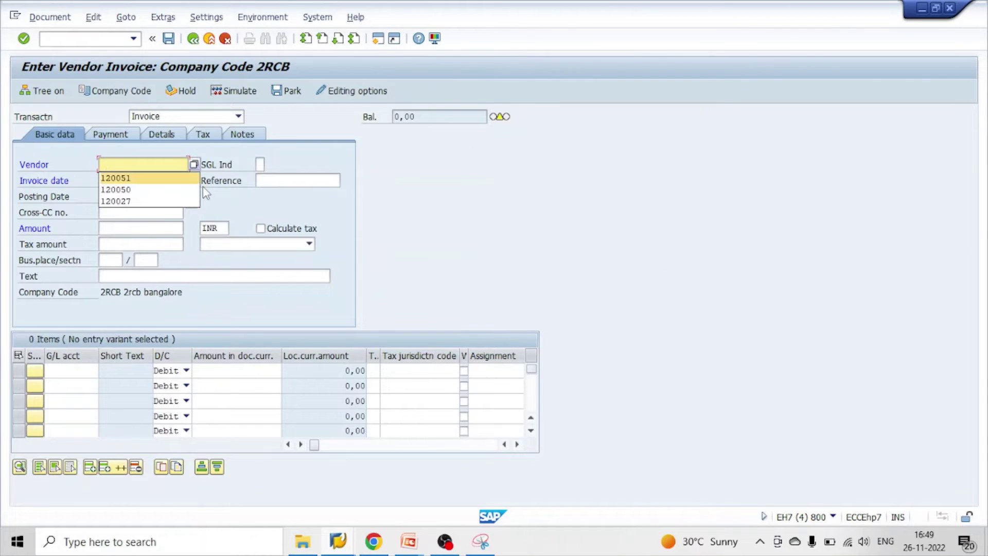
{"action": "key", "text": "Return"}
{"action": "type", "text": "26112022"}
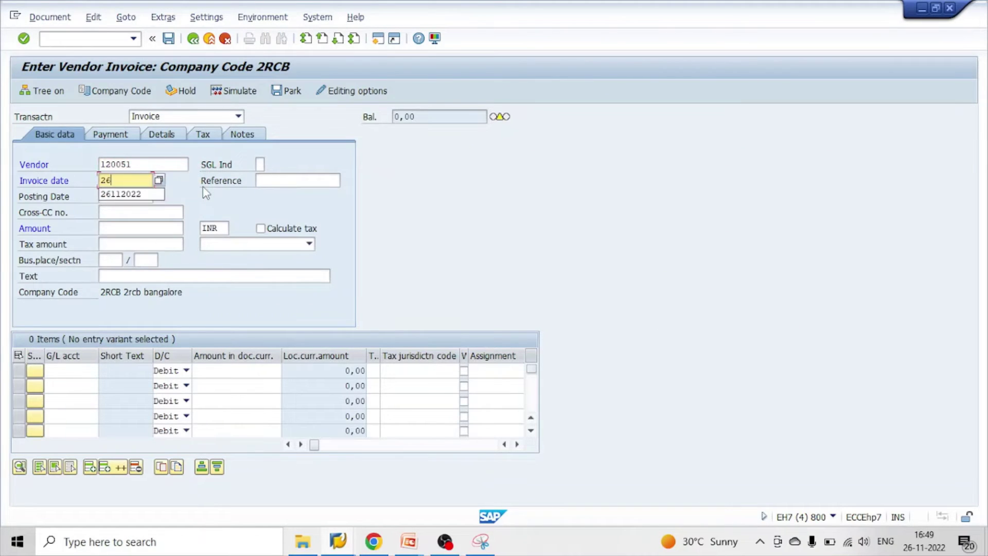
{"action": "key", "text": "Tab"}
{"action": "key", "text": "Tab"}
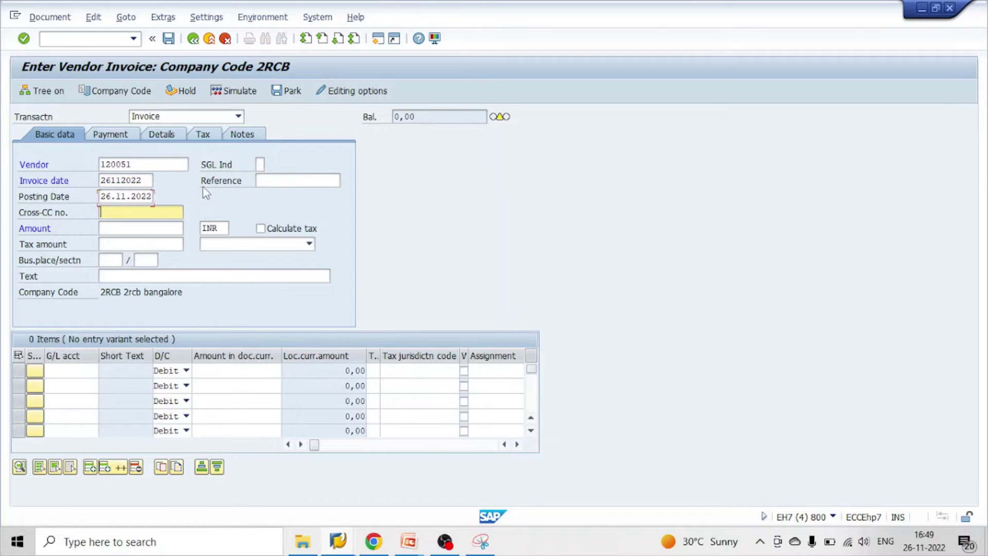
{"action": "type", "text": "5000"}
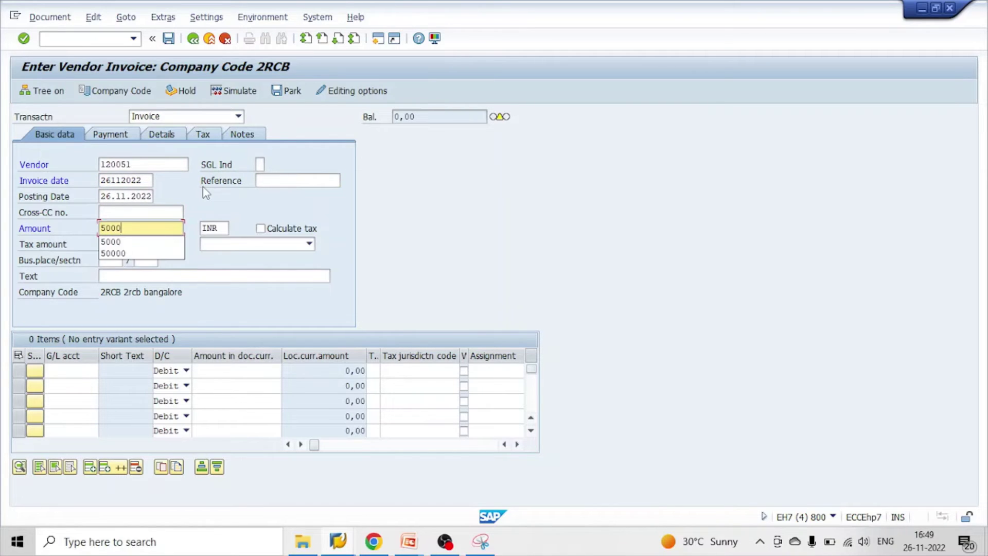
{"action": "key", "text": "Tab"}
{"action": "key", "text": "Tab"}
{"action": "key", "text": "Tab"}
{"action": "key", "text": "Tab"}
{"action": "key", "text": "Tab"}
{"action": "key", "text": "Tab"}
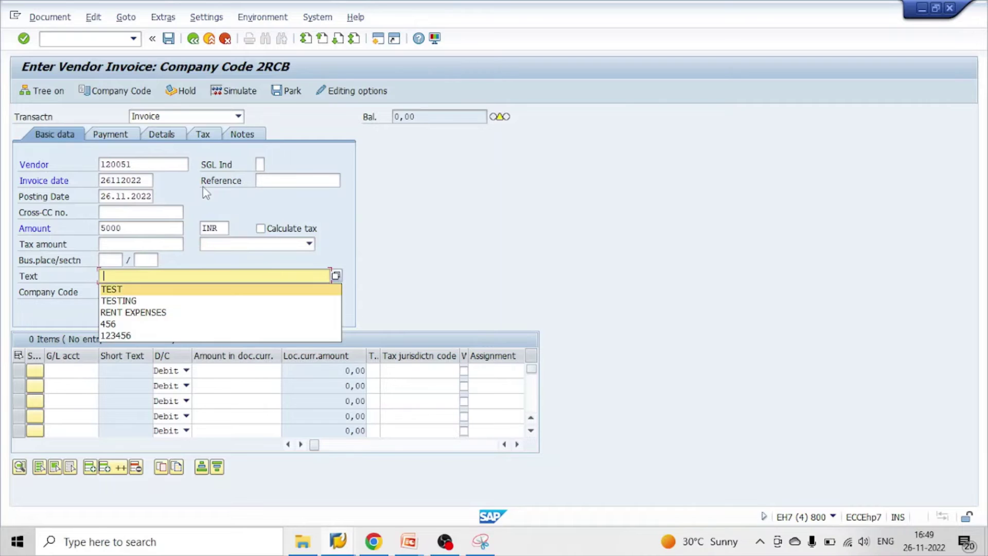
{"action": "key", "text": "Tab"}
Enter the invoice's first line item as a debit of 5000 to G/L account 4016.
{"action": "type", "text": "4016"}
{"action": "key", "text": "Tab"}
{"action": "key", "text": "Tab"}
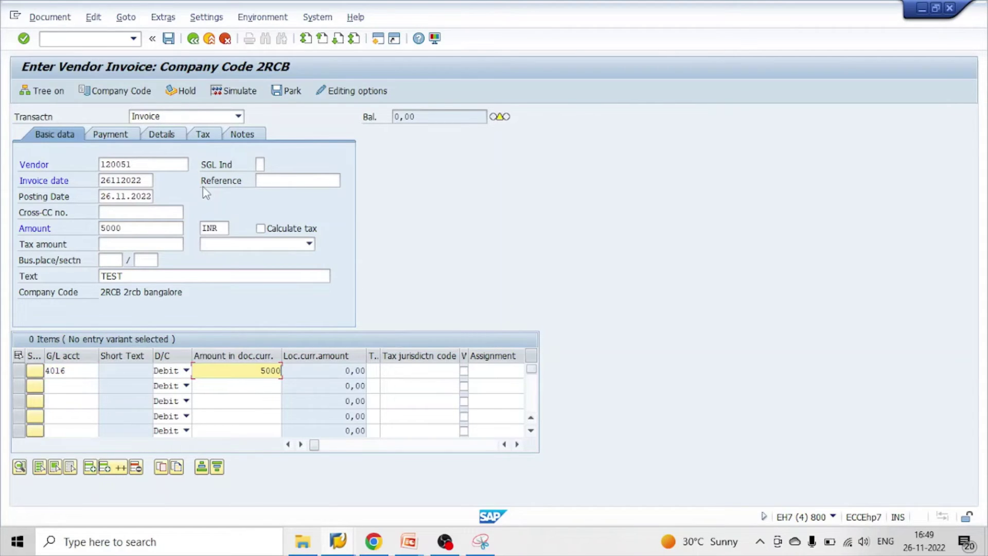
Validate the invoice with its 5000 line item and read the details of the resulting status message.
{"action": "type", "text": "5000"}
{"action": "key", "text": "Return"}
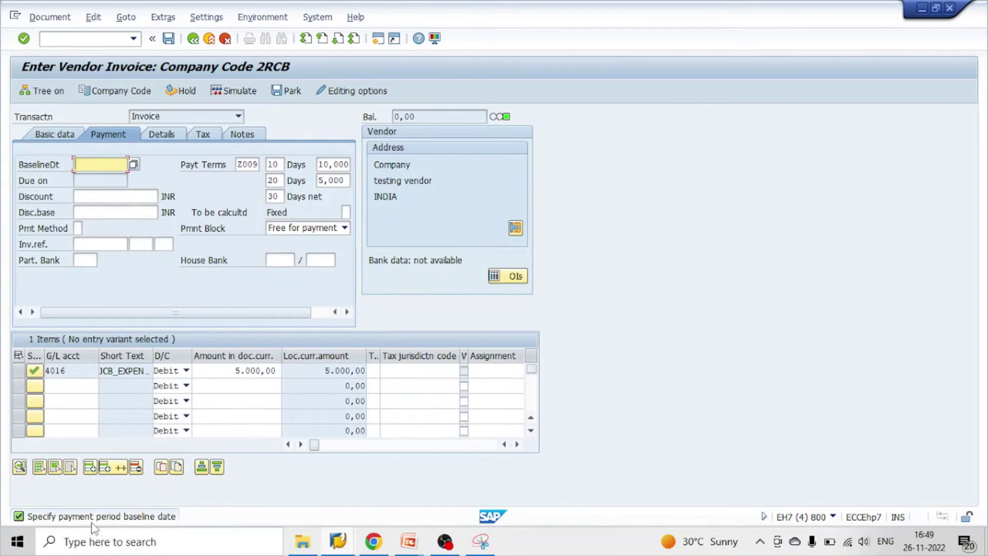
{"action": "double_click", "coordinate": [154, 520]}
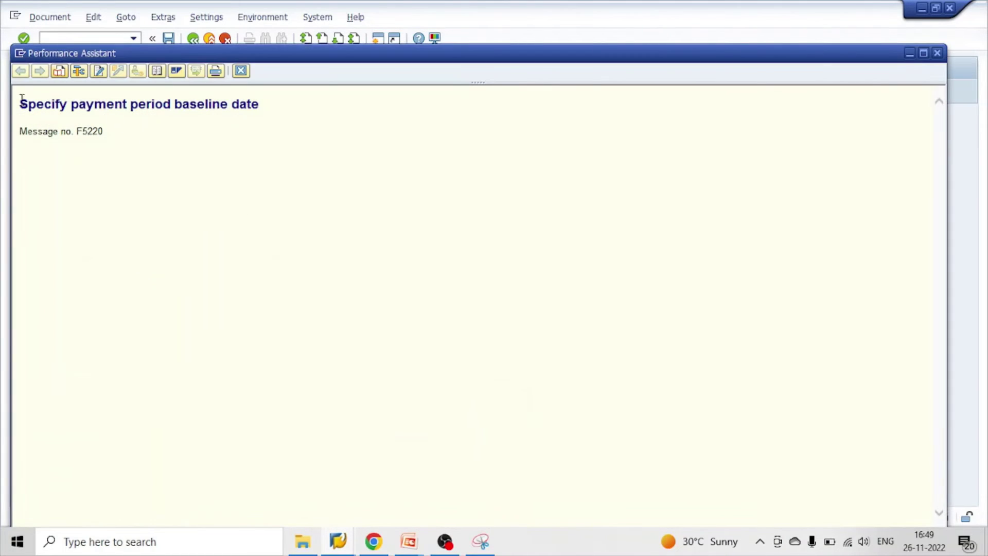
{"action": "left_click_drag", "start_coordinate": [19, 103], "coordinate": [252, 110]}
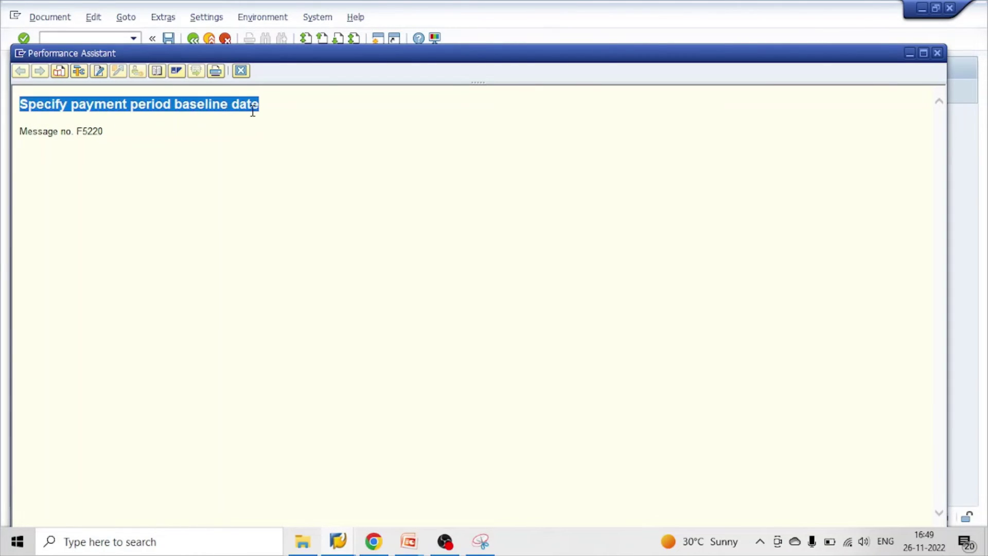
{"action": "left_click", "coordinate": [241, 70]}
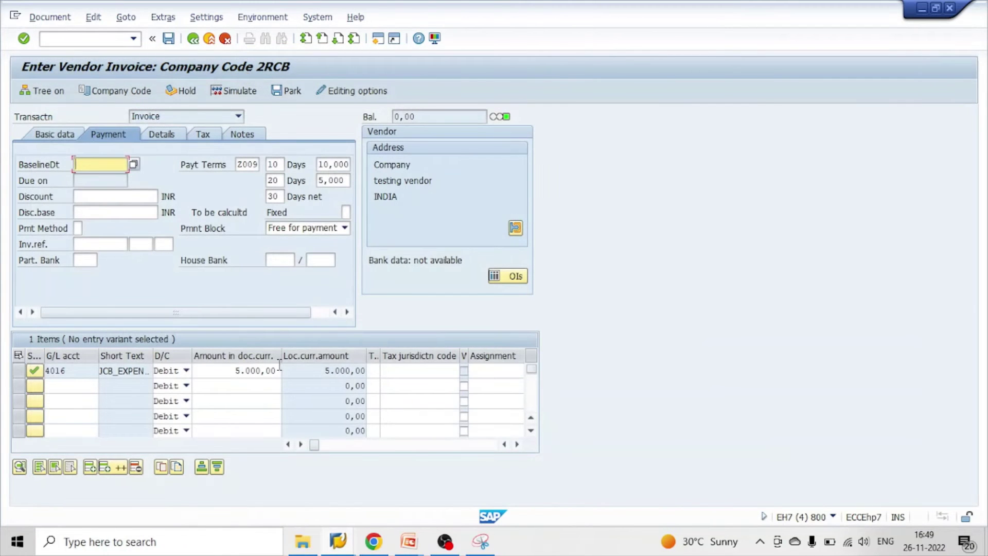
Check the default for baseline date of payment term Z009 in the Terms of Payment session.
{"action": "mouse_move", "coordinate": [338, 541]}
{"action": "left_click", "coordinate": [382, 481]}
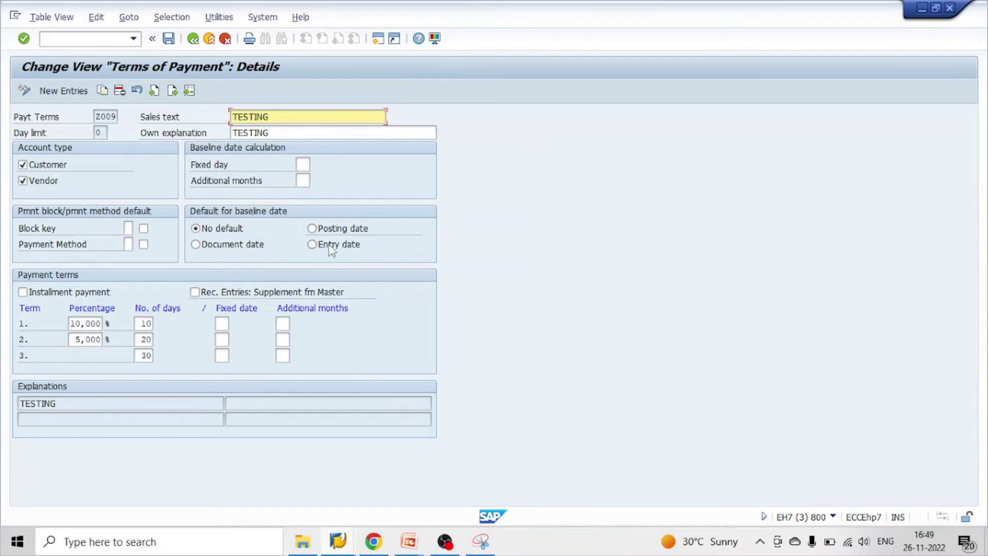
{"action": "mouse_move", "coordinate": [345, 549]}
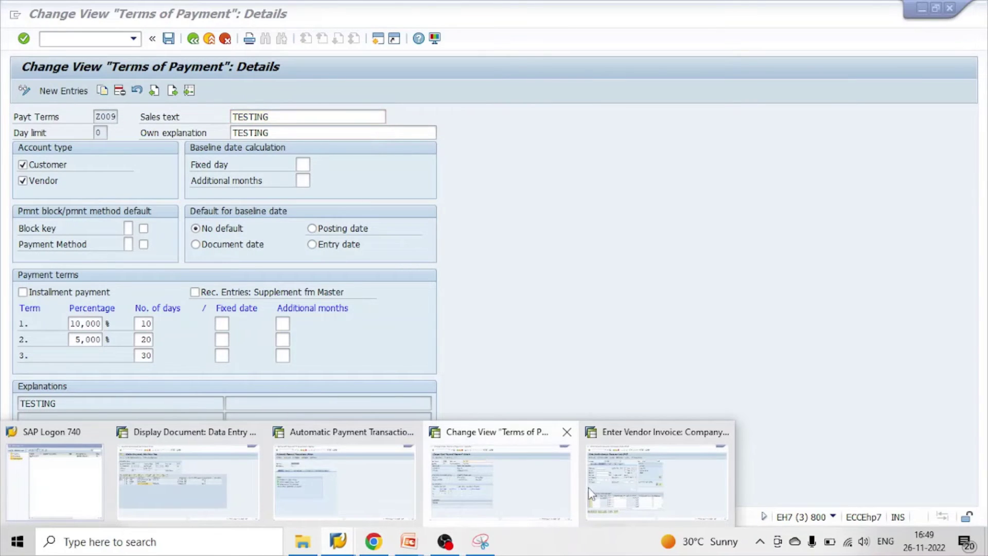
Return to the vendor invoice, set its baseline date to 01.11.2022 and post it.
{"action": "left_click", "coordinate": [663, 476]}
{"action": "left_click", "coordinate": [93, 167]}
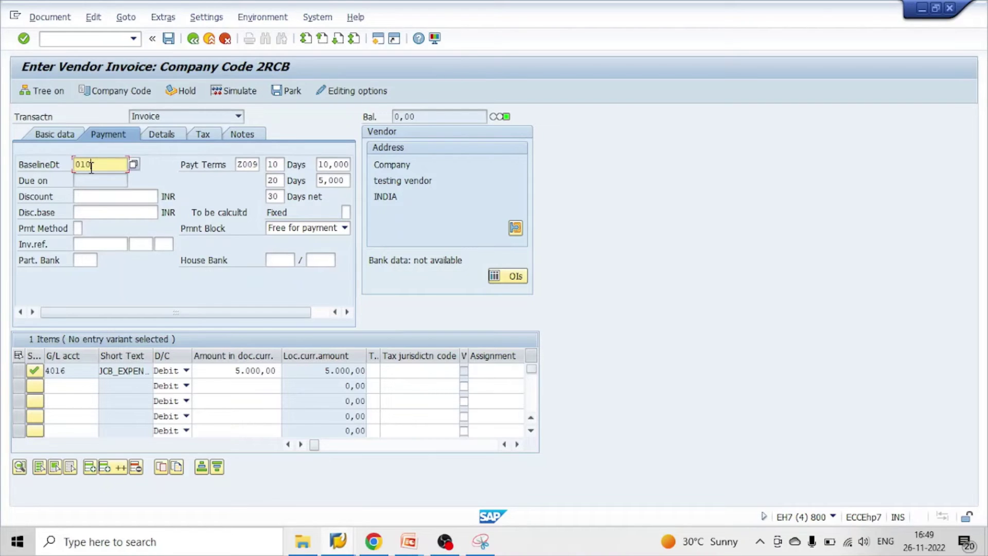
{"action": "type", "text": "01.11.2022"}
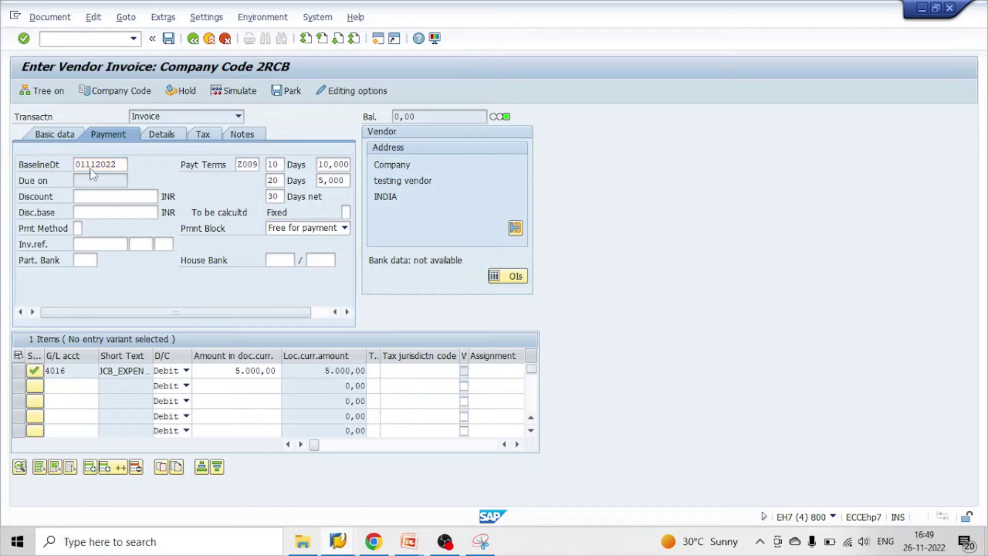
{"action": "key", "text": "Return"}
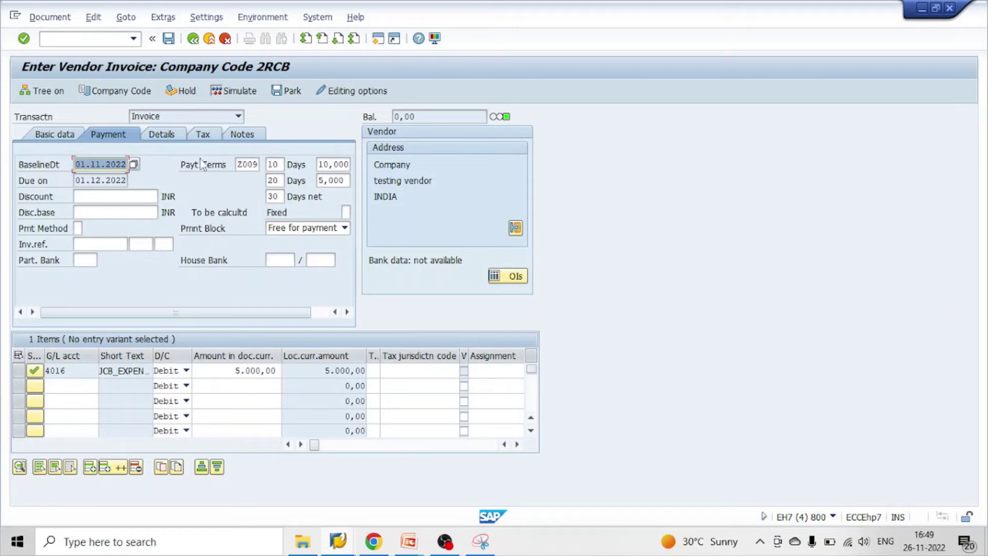
{"action": "left_click", "coordinate": [168, 41]}
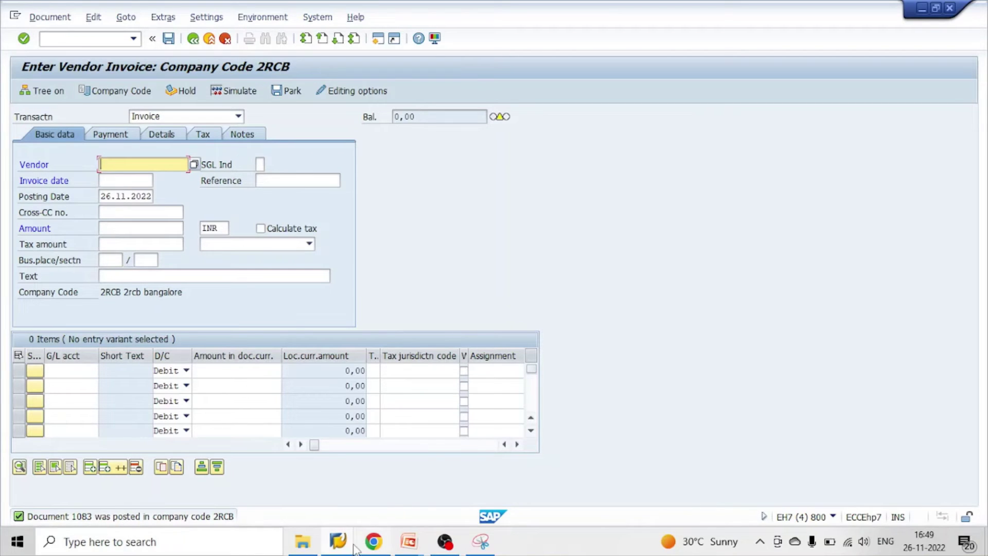
Switch to the automatic payment session and try the run identifications TEST2 and TES6.
{"action": "left_click", "coordinate": [338, 541]}
{"action": "left_click", "coordinate": [309, 516]}
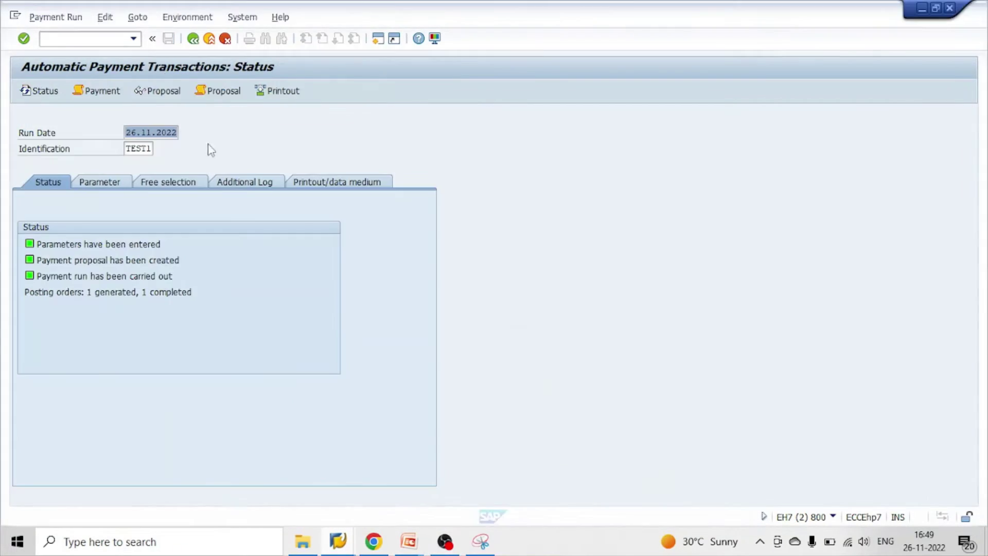
{"action": "key", "text": "Tab"}
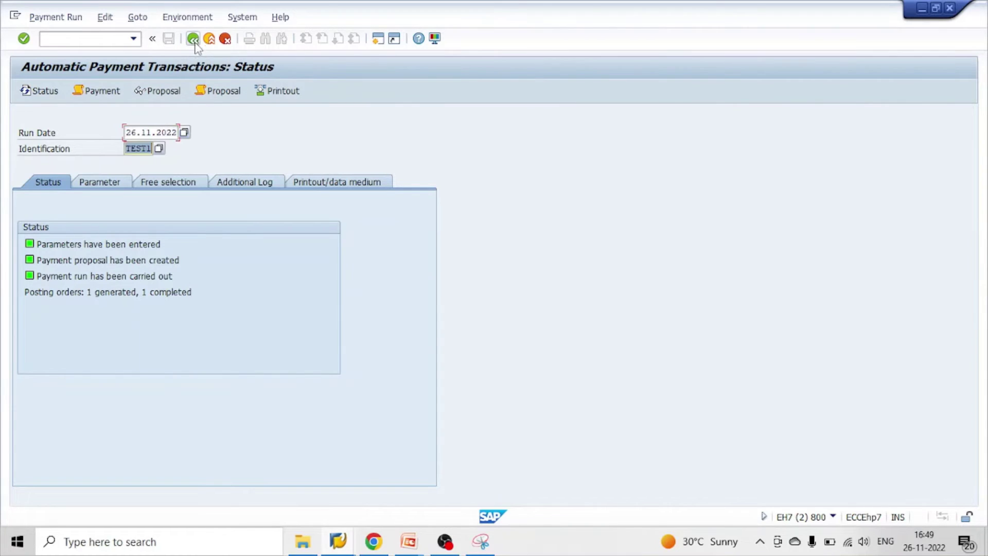
{"action": "type", "text": "df"}
{"action": "key", "text": "BackSpace"}
{"action": "key", "text": "BackSpace"}
{"action": "type", "text": "test2"}
{"action": "key", "text": "Return"}
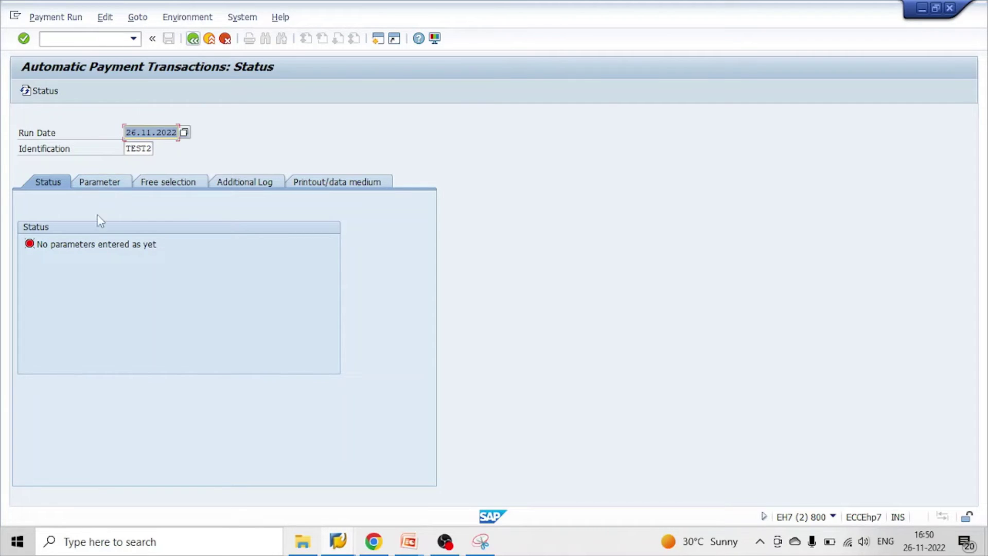
{"action": "key", "text": "Tab"}
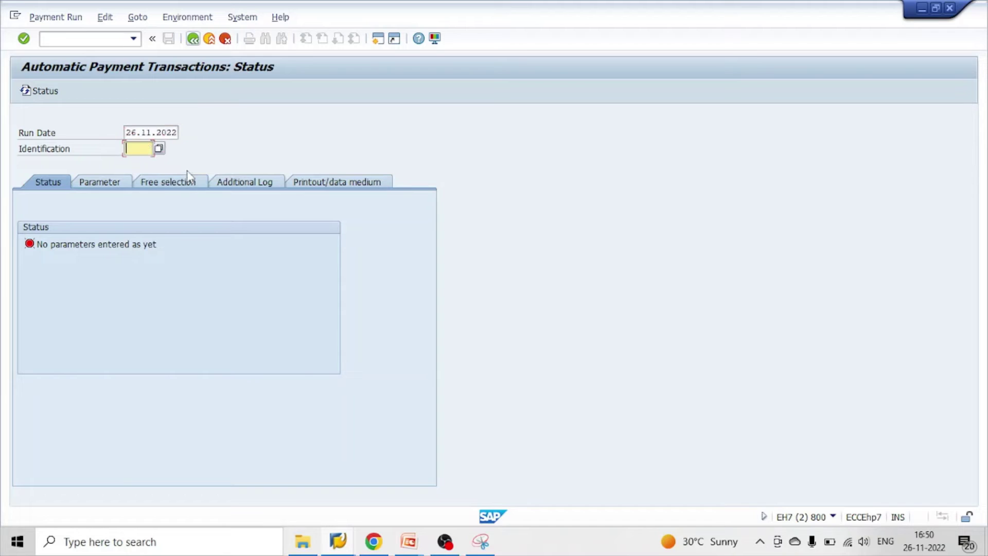
{"action": "type", "text": "tes6"}
{"action": "key", "text": "Return"}
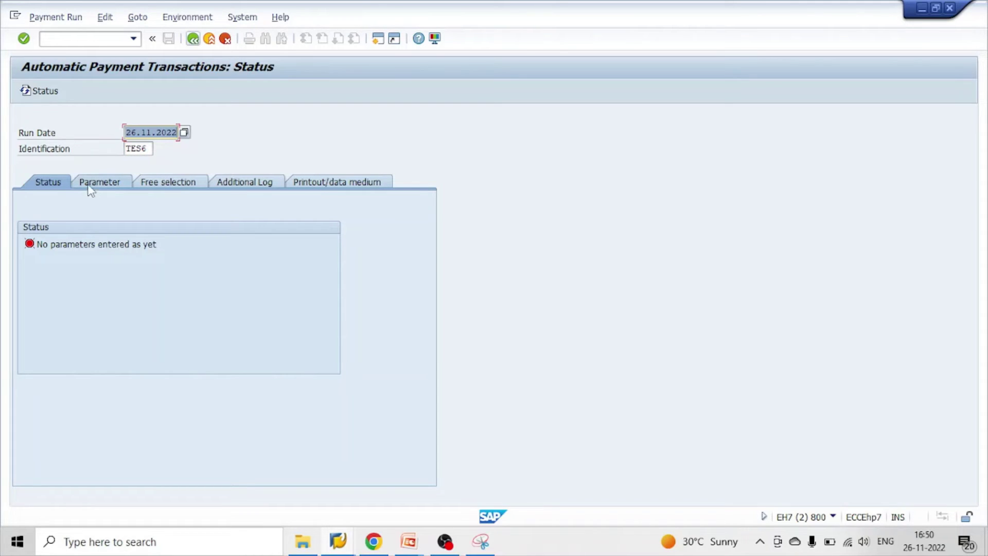
Restart transaction F110 and set the payment run's identification to TEST3.
{"action": "left_click", "coordinate": [209, 38]}
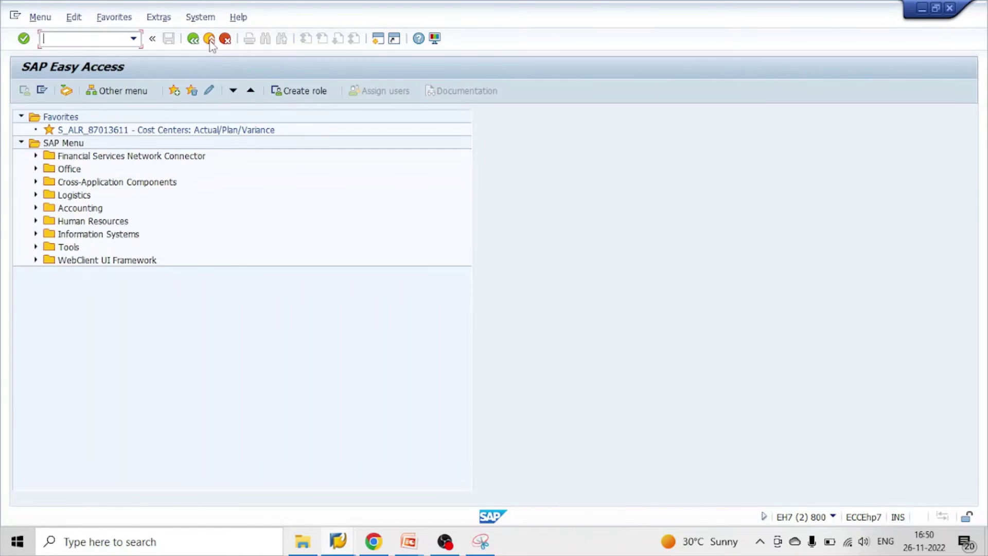
{"action": "type", "text": "f110"}
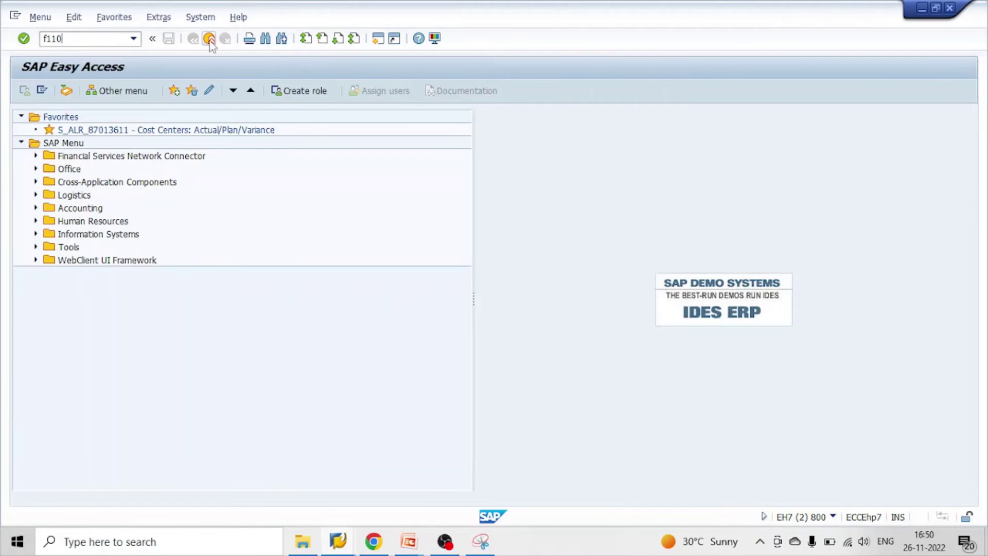
{"action": "key", "text": "Return"}
{"action": "key", "text": "Tab"}
{"action": "type", "text": "test3"}
{"action": "key", "text": "Return"}
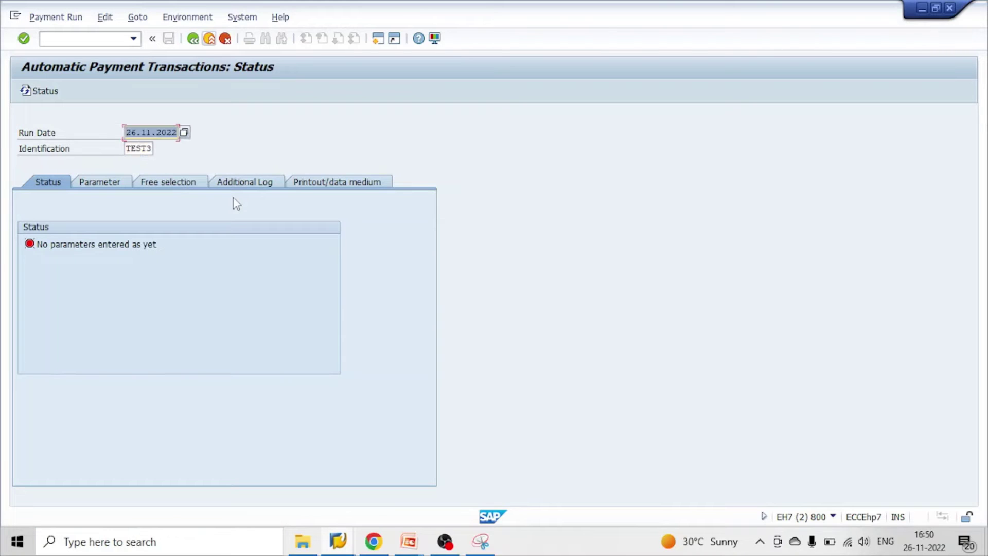
Enter the run parameters: company code 2RCB, payment method T, next payment date 26122022 and the testing vendor.
{"action": "left_click", "coordinate": [113, 184]}
{"action": "left_click", "coordinate": [118, 275]}
{"action": "type", "text": "2rcb"}
{"action": "key", "text": "Tab"}
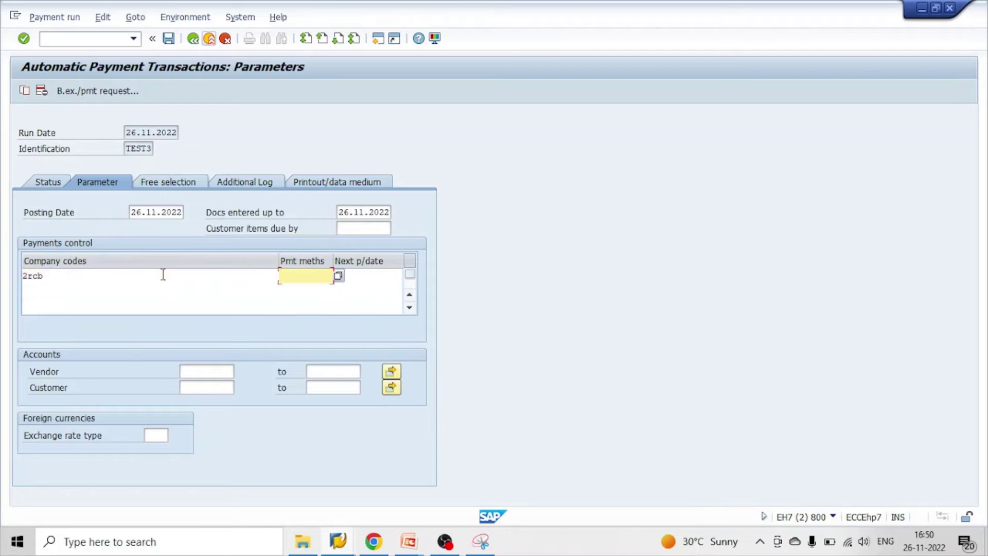
{"action": "key", "text": "Tab"}
{"action": "type", "text": "2"}
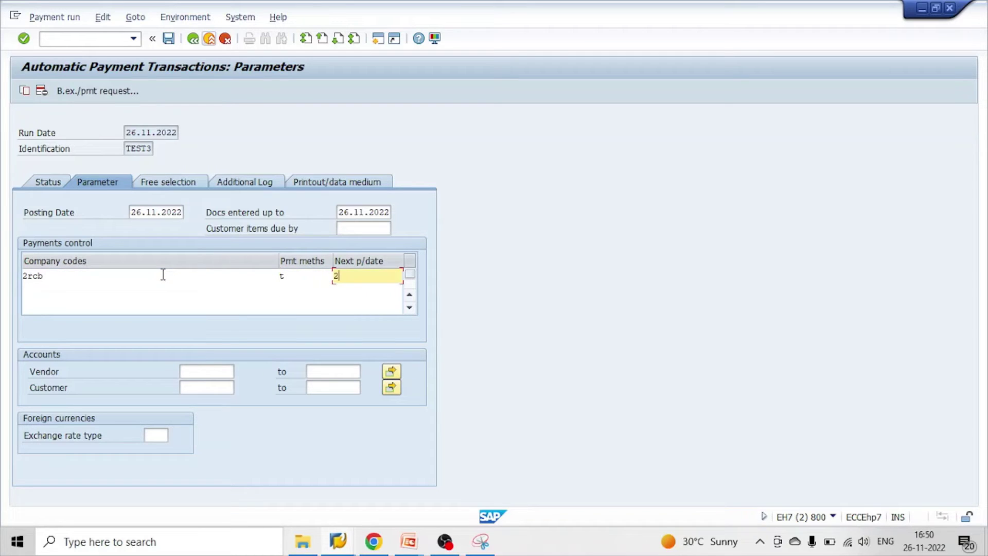
{"action": "type", "text": "6122022"}
{"action": "key", "text": "Tab"}
{"action": "key", "text": "Tab"}
{"action": "left_click", "coordinate": [188, 373]}
{"action": "type", "text": "12"}
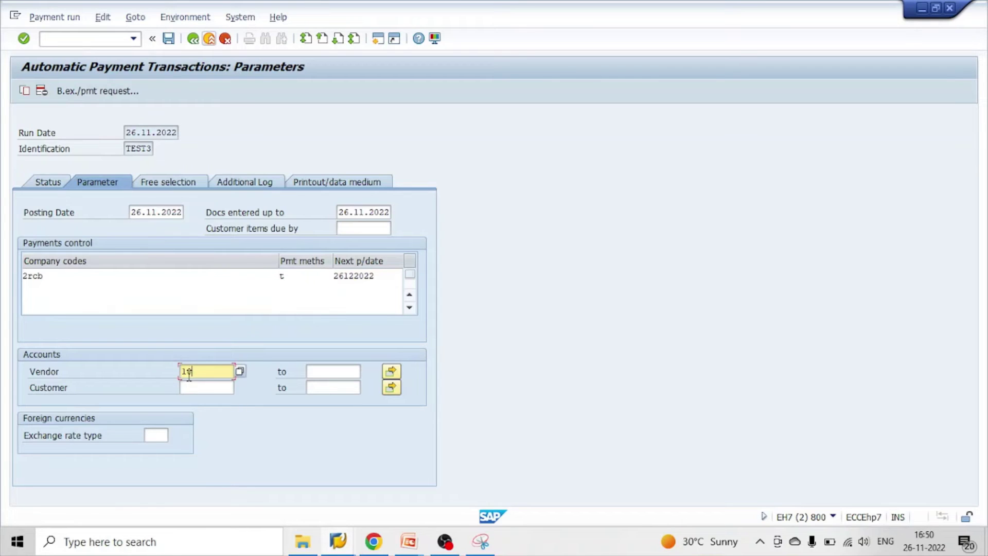
{"action": "key", "text": "Down"}
{"action": "key", "text": "Tab"}
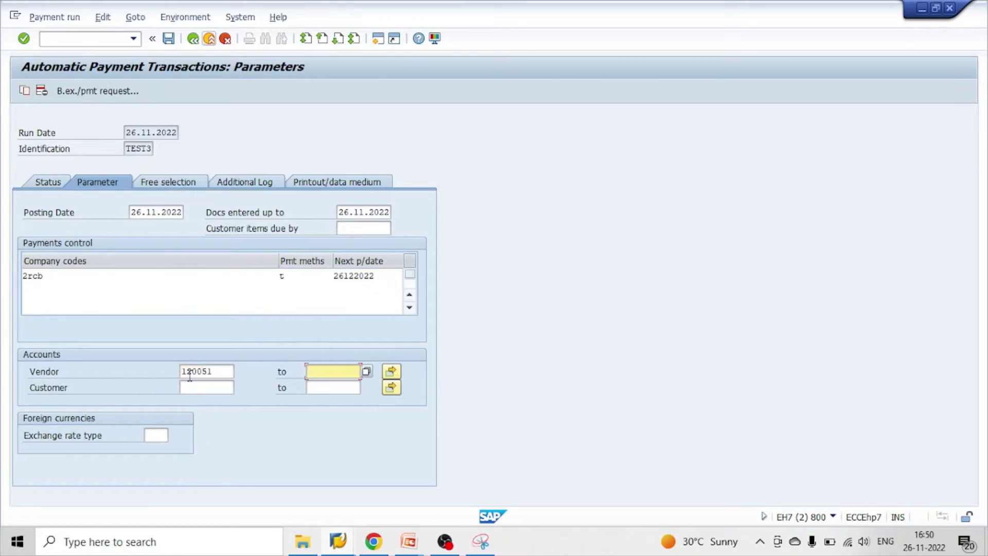
Enable additional logging for due date check, payment method selection in all cases and line items of the payment documents.
{"action": "left_click", "coordinate": [230, 186]}
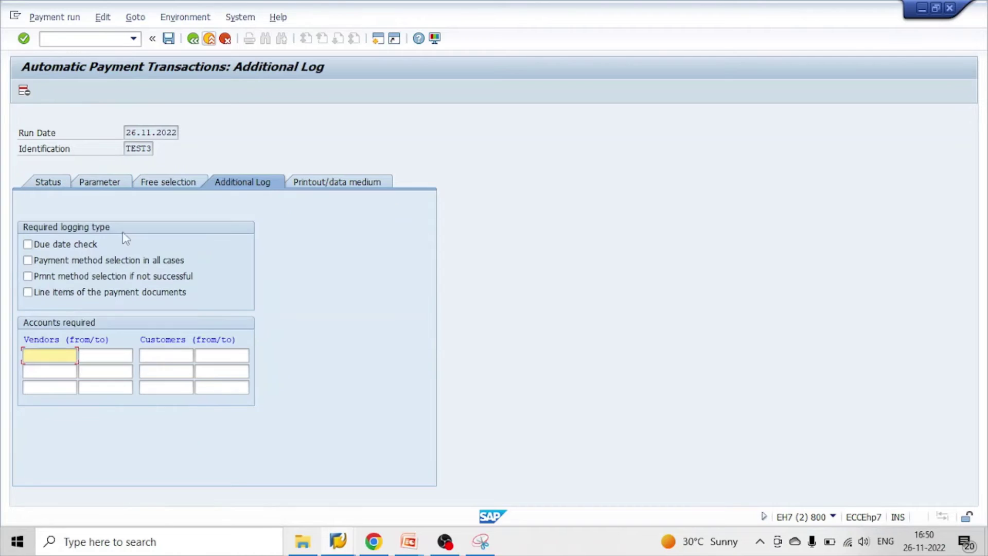
{"action": "left_click", "coordinate": [80, 245]}
{"action": "left_click", "coordinate": [78, 261]}
{"action": "left_click", "coordinate": [71, 293]}
Assign variant TEST to program RFFOEDI1 for printout and save the TEST3 run's data.
{"action": "left_click", "coordinate": [364, 186]}
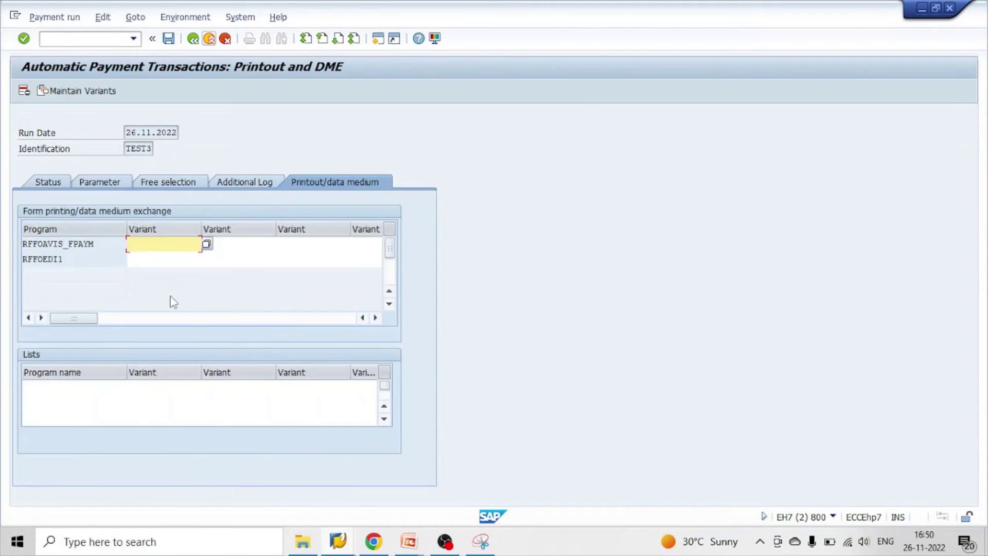
{"action": "left_click", "coordinate": [149, 259]}
{"action": "left_click", "coordinate": [150, 274]}
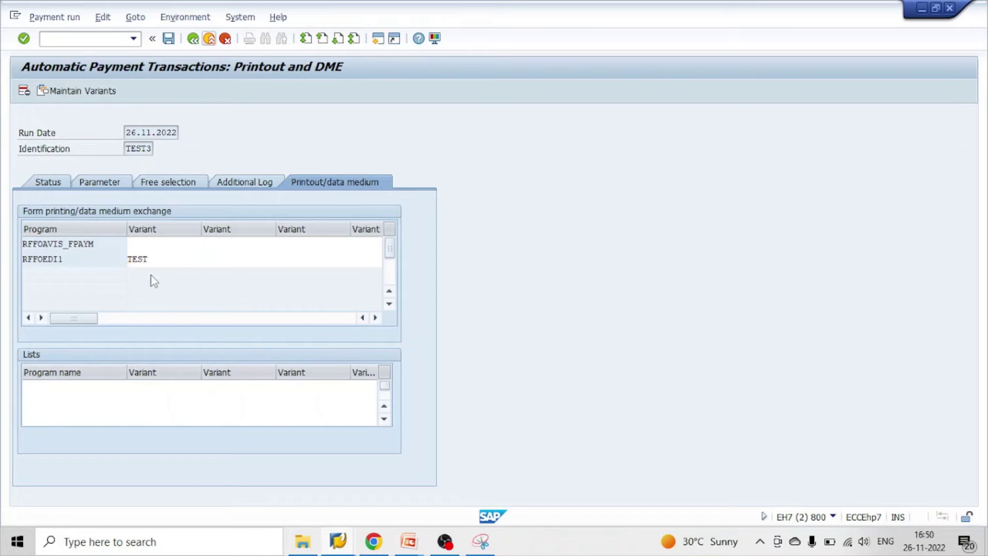
{"action": "left_click", "coordinate": [48, 183]}
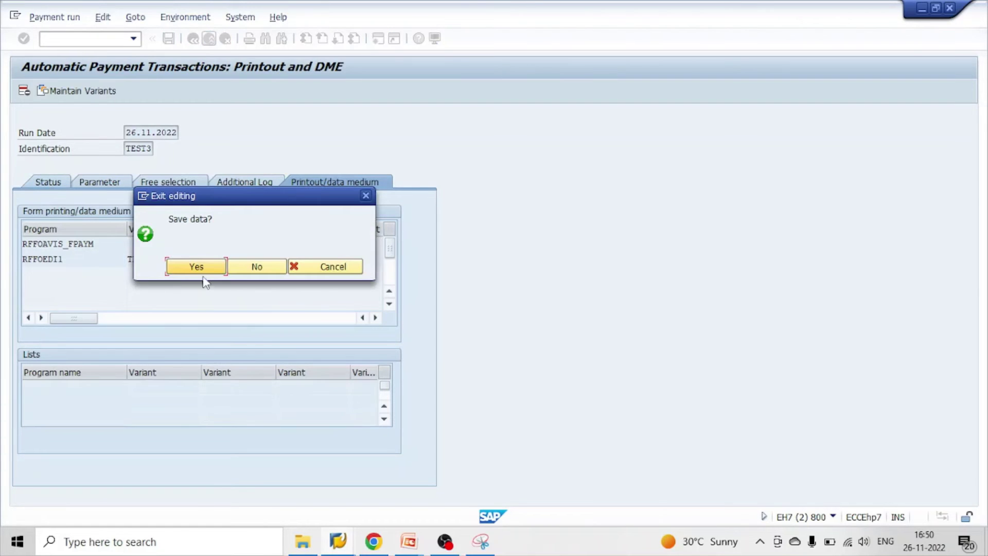
{"action": "left_click", "coordinate": [196, 269]}
Schedule the payment proposal for run TEST3 and refresh the run status.
{"action": "left_click", "coordinate": [98, 91]}
{"action": "left_click", "coordinate": [239, 267]}
{"action": "left_click", "coordinate": [140, 330]}
{"action": "left_click", "coordinate": [311, 373]}
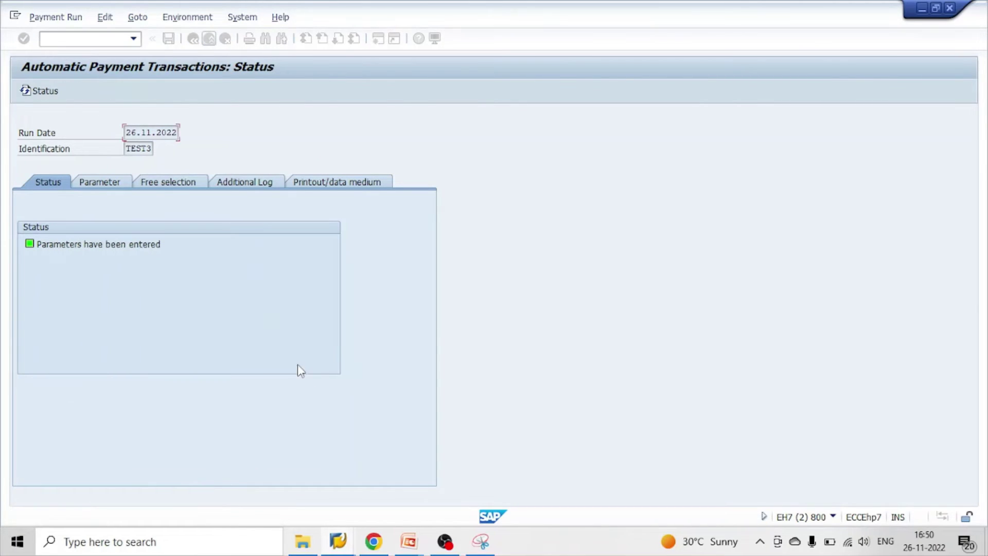
{"action": "key", "text": "Return"}
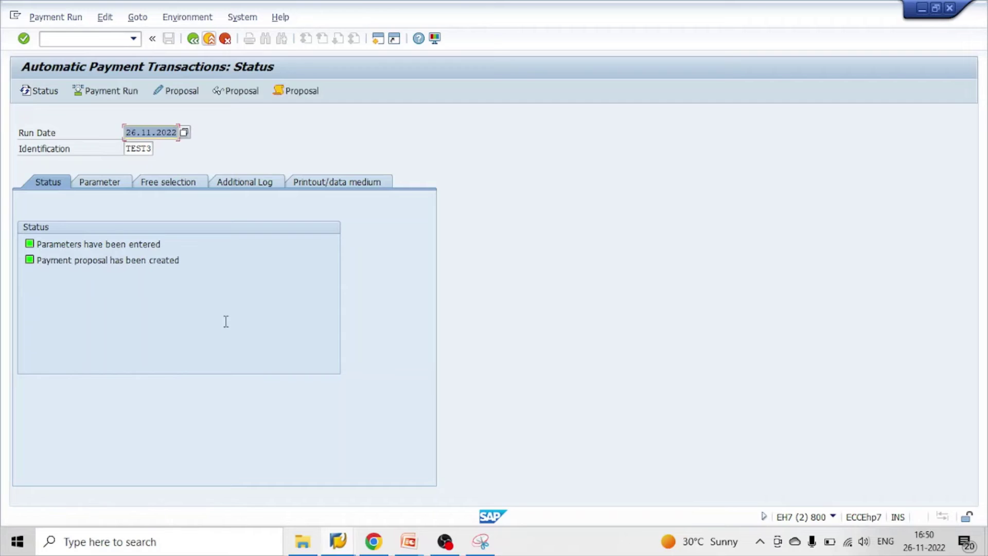
Open the TEST3 proposal for editing and examine the baseline date and discount terms of the testing vendor's invoice item.
{"action": "left_click", "coordinate": [174, 94]}
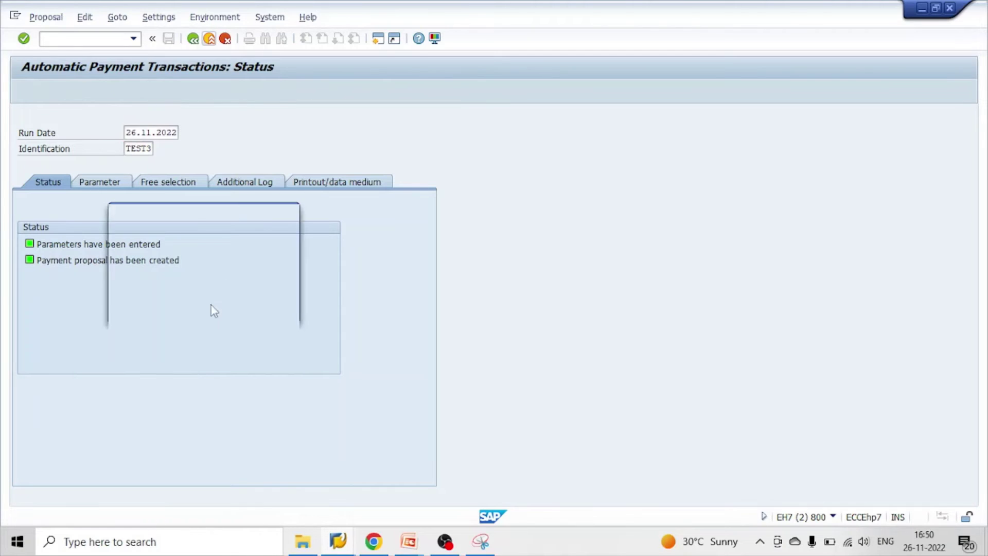
{"action": "left_click", "coordinate": [271, 310]}
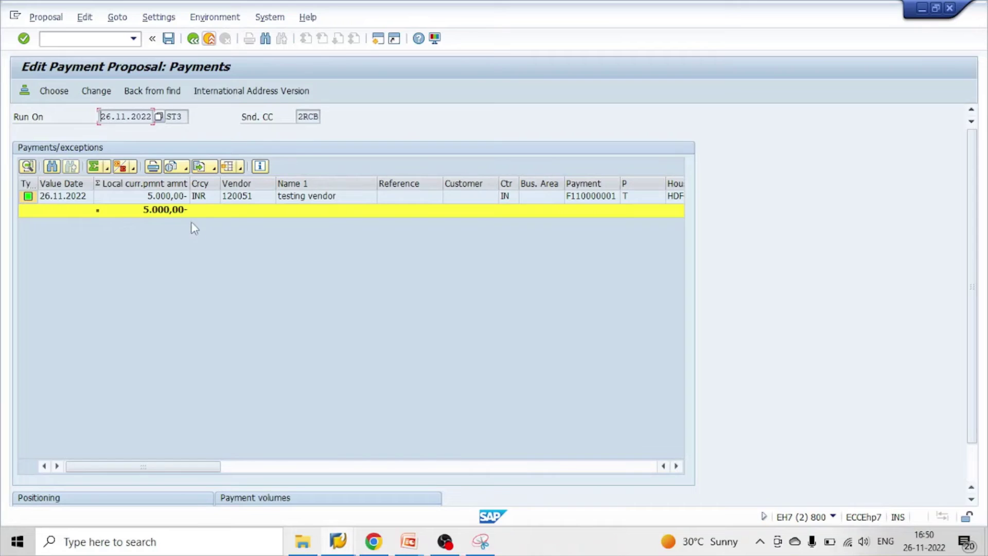
{"action": "left_click", "coordinate": [154, 198]}
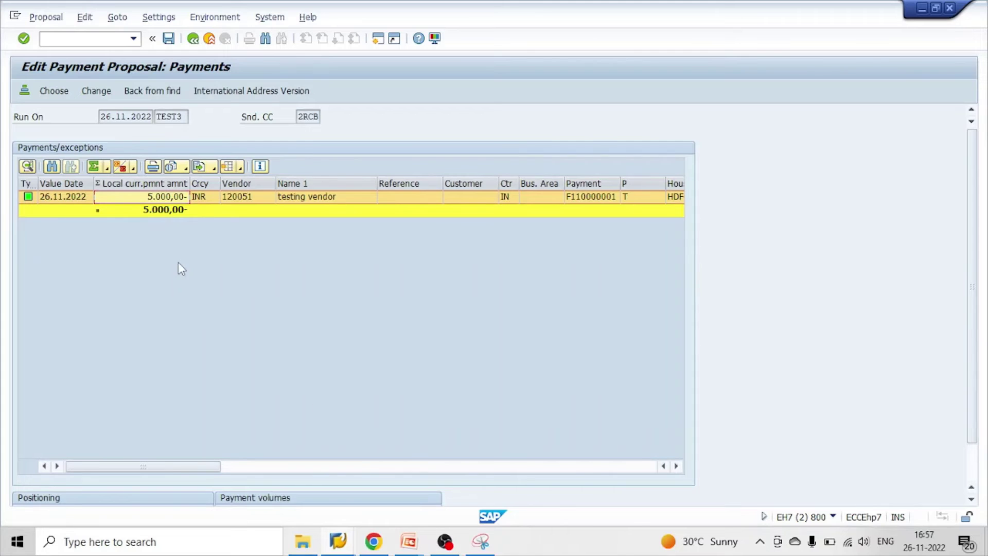
{"action": "left_click", "coordinate": [178, 262]}
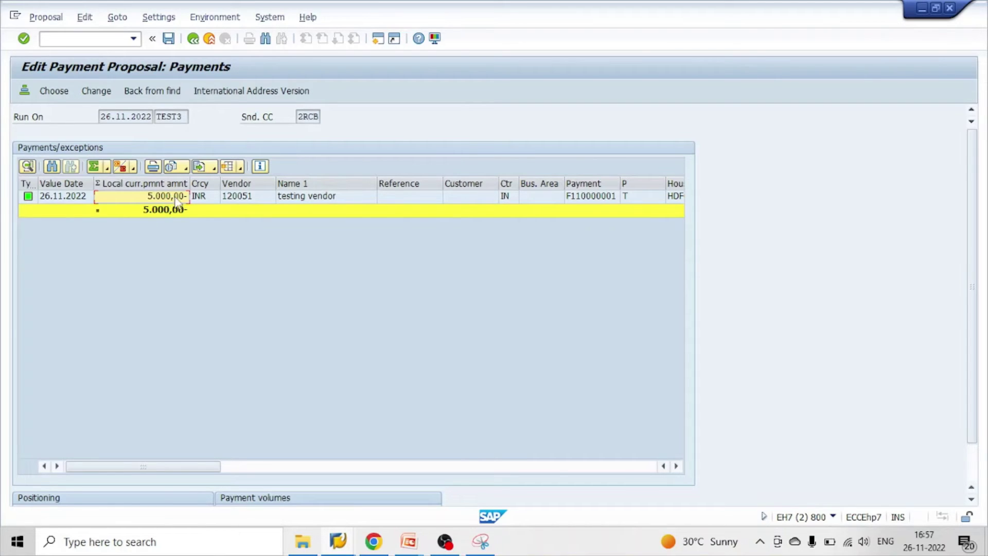
{"action": "double_click", "coordinate": [171, 196]}
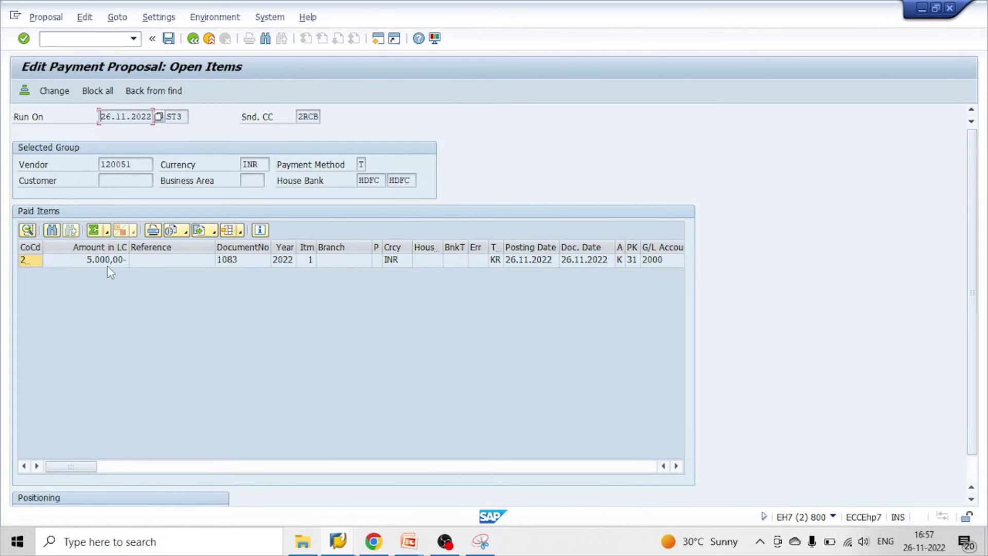
{"action": "double_click", "coordinate": [111, 264]}
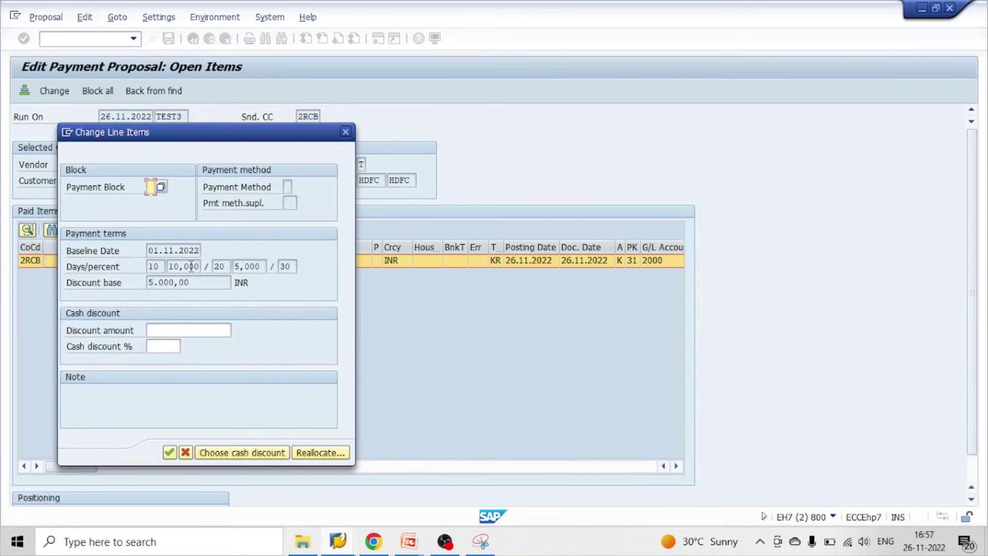
{"action": "left_click_drag", "start_coordinate": [149, 251], "coordinate": [208, 254]}
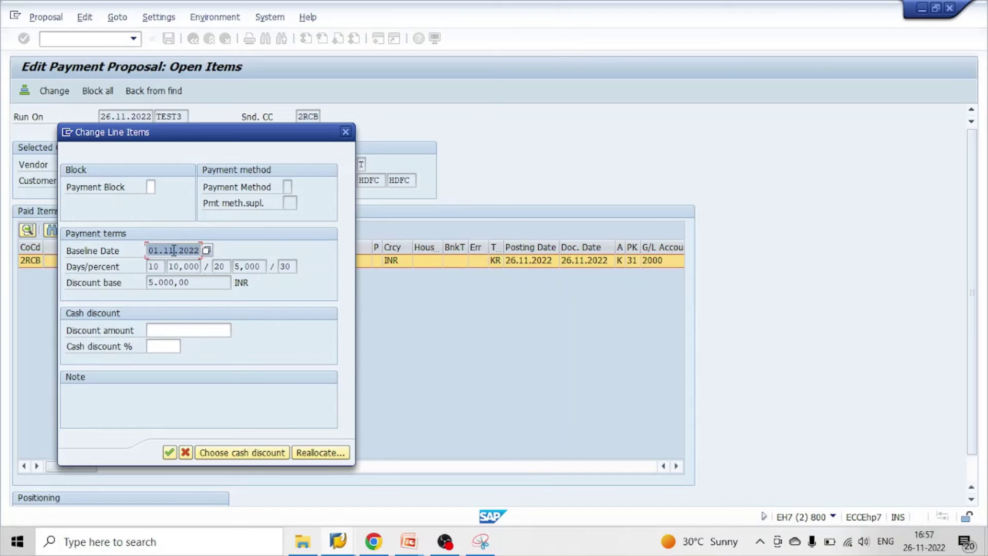
Compare the invoice item's baseline date with the days and percentages of both discount tiers, and close the line item details.
{"action": "left_click", "coordinate": [199, 251]}
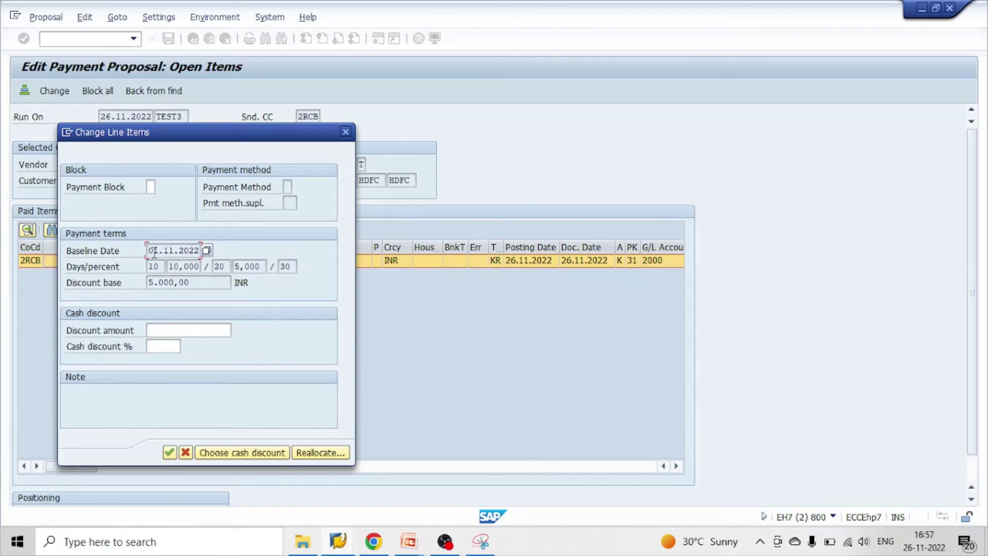
{"action": "left_click_drag", "start_coordinate": [158, 251], "coordinate": [144, 248]}
{"action": "left_click", "coordinate": [152, 251]}
{"action": "left_click_drag", "start_coordinate": [148, 250], "coordinate": [159, 251]}
{"action": "left_click", "coordinate": [137, 272]}
{"action": "mouse_move", "coordinate": [161, 266]}
{"action": "left_mouse_down"}
{"action": "mouse_move", "coordinate": [146, 267]}
{"action": "mouse_move", "coordinate": [171, 268]}
{"action": "left_mouse_up"}
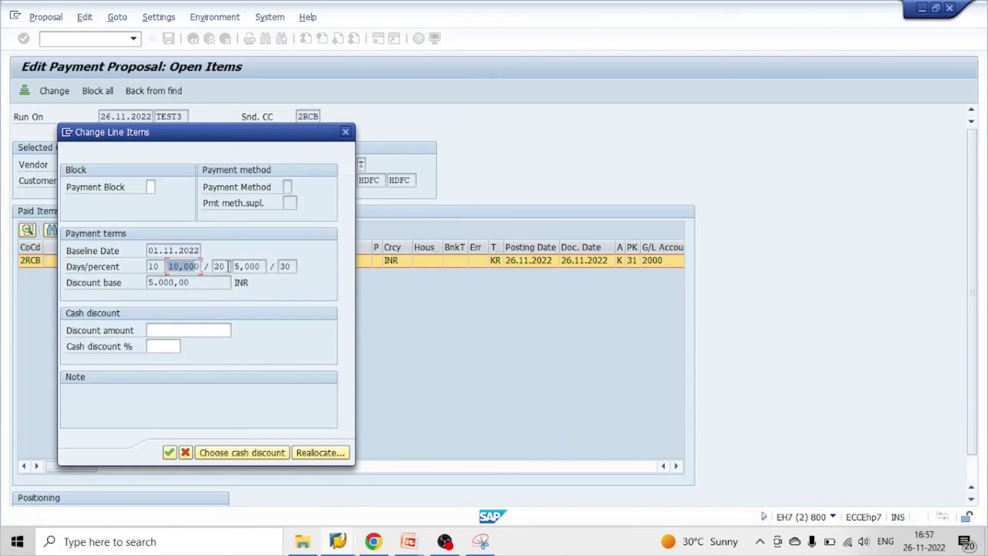
{"action": "mouse_move", "coordinate": [228, 266]}
{"action": "left_mouse_down"}
{"action": "mouse_move", "coordinate": [212, 267]}
{"action": "mouse_move", "coordinate": [246, 267]}
{"action": "mouse_move", "coordinate": [236, 267]}
{"action": "left_mouse_up"}
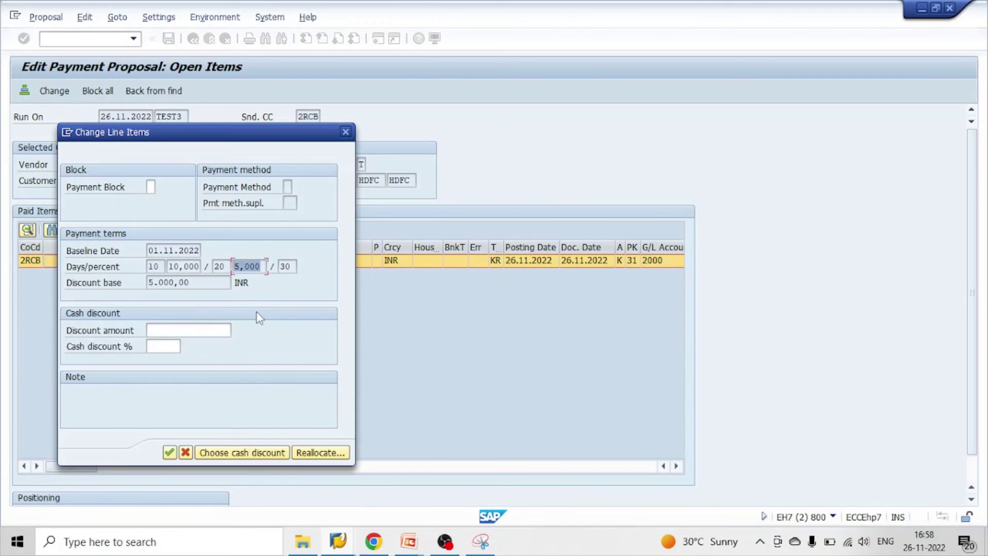
{"action": "left_click", "coordinate": [228, 267]}
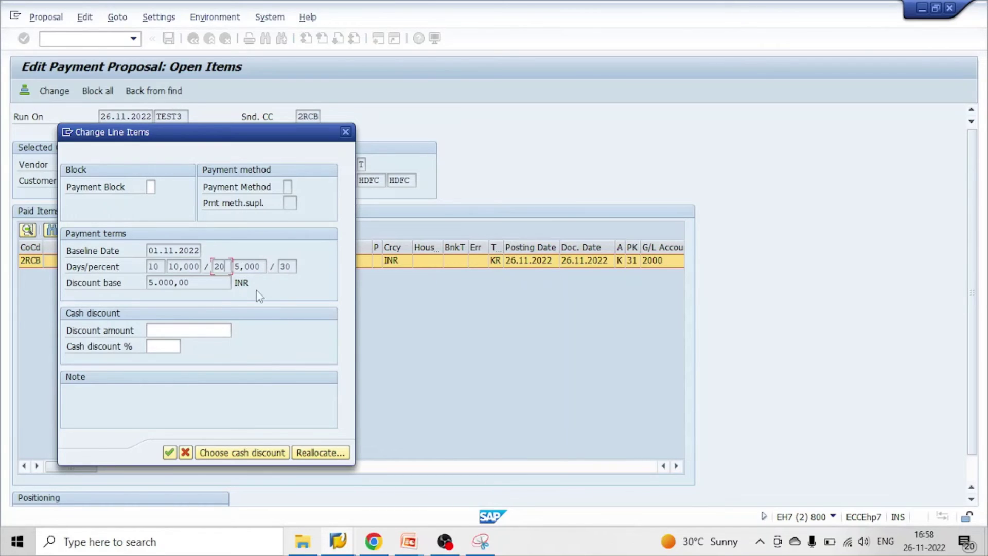
{"action": "double_click", "coordinate": [220, 266]}
{"action": "left_click", "coordinate": [349, 134]}
{"action": "left_click", "coordinate": [172, 266]}
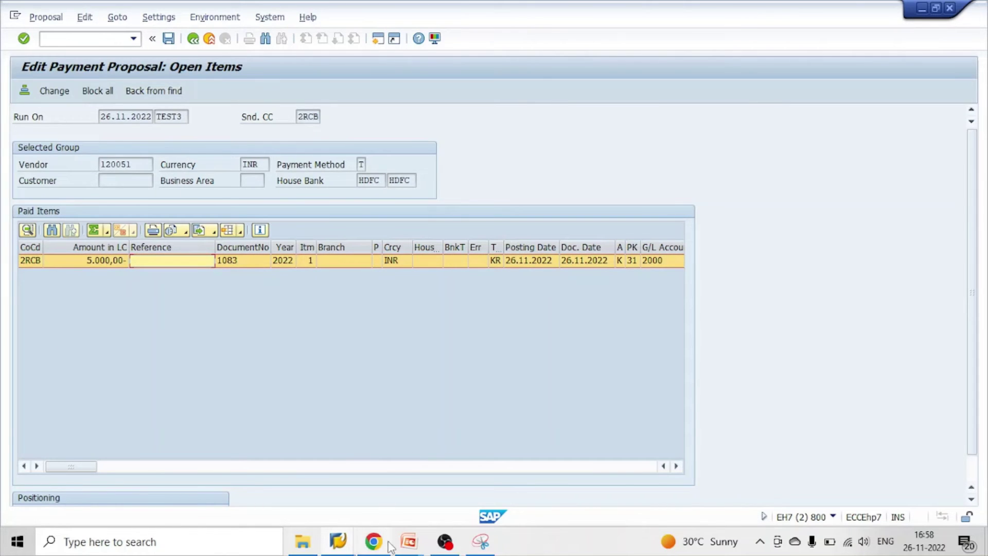
Display document 1083 of company code 2RCB in the document display session and check its line item amounts.
{"action": "left_click", "coordinate": [338, 541]}
{"action": "left_click", "coordinate": [313, 495]}
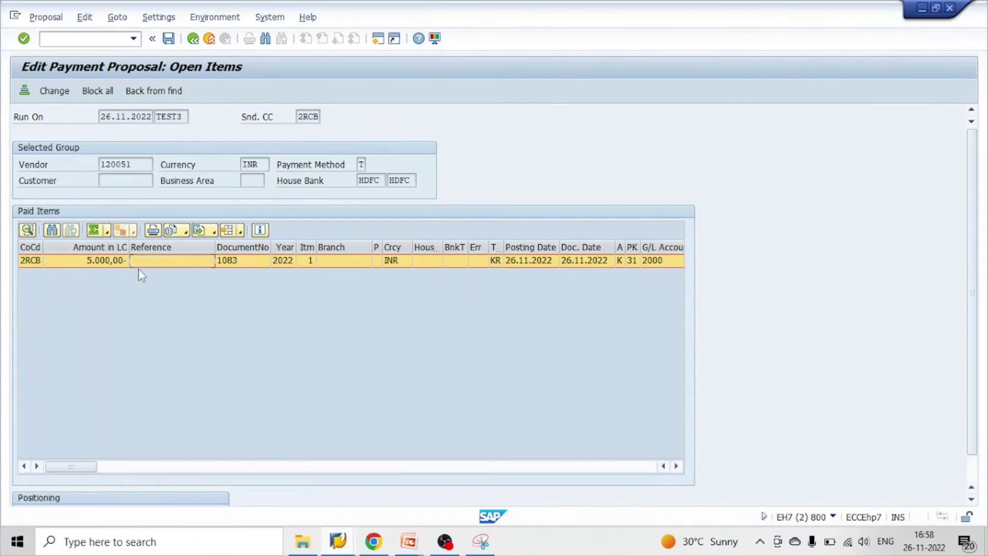
{"action": "left_click", "coordinate": [338, 541]}
{"action": "left_click", "coordinate": [228, 492]}
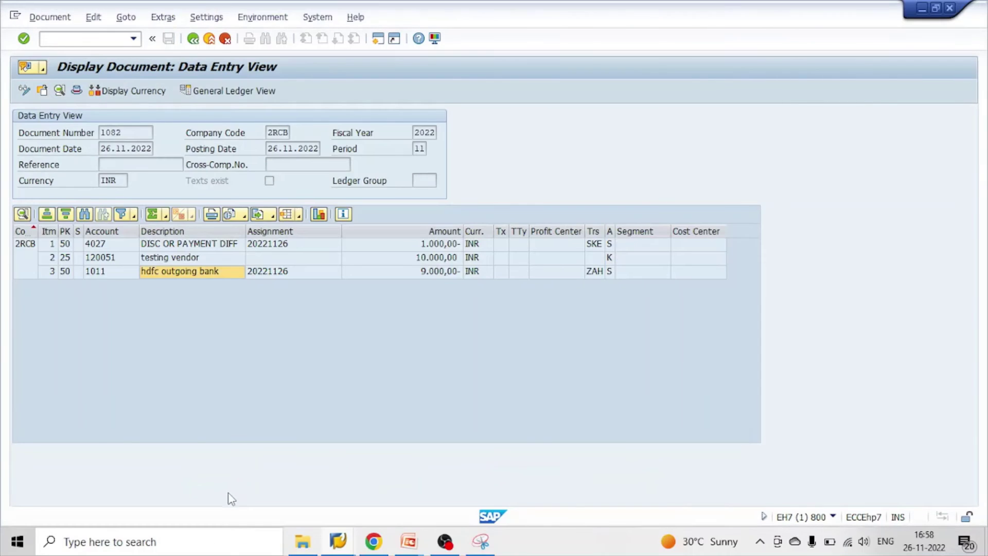
{"action": "left_click", "coordinate": [225, 39]}
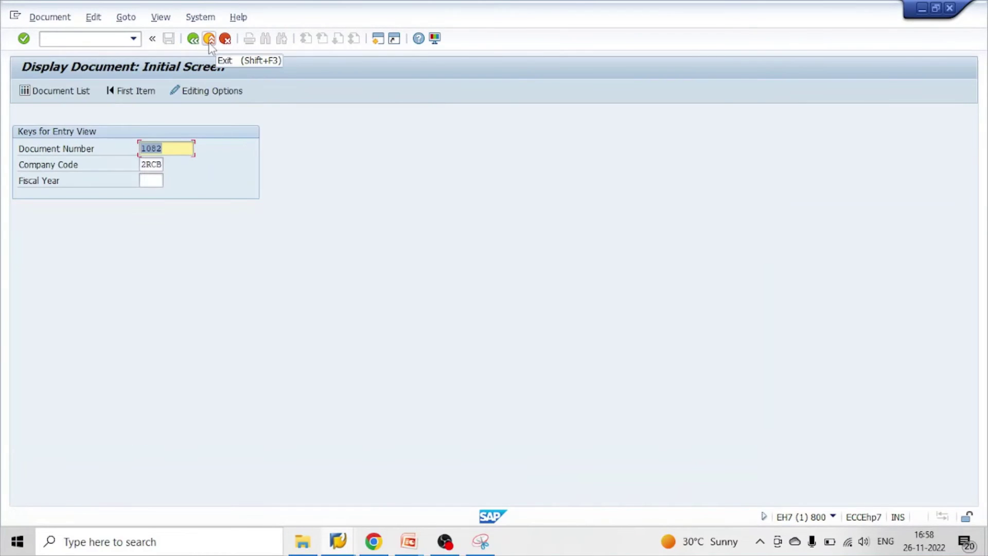
{"action": "type", "text": "1083"}
{"action": "key", "text": "Return"}
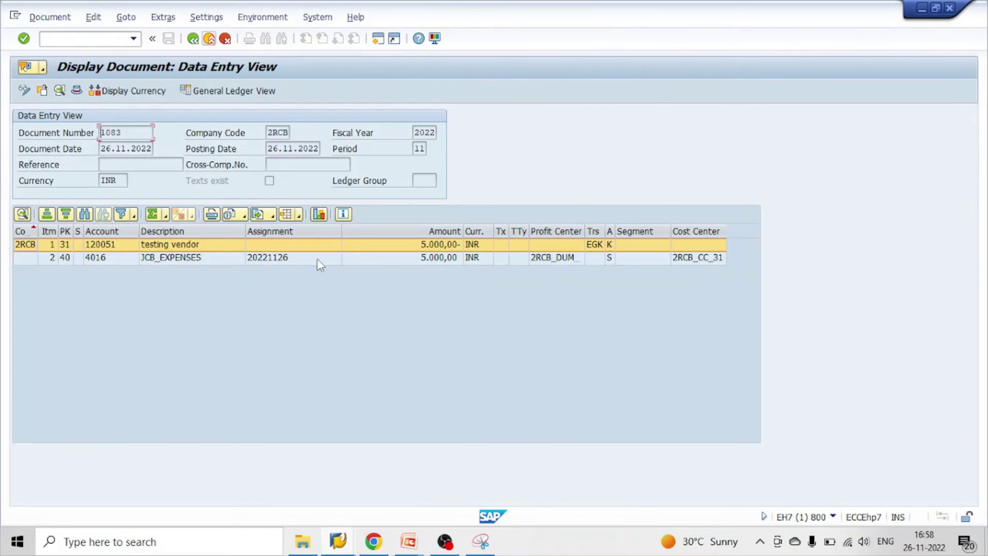
{"action": "double_click", "coordinate": [432, 261]}
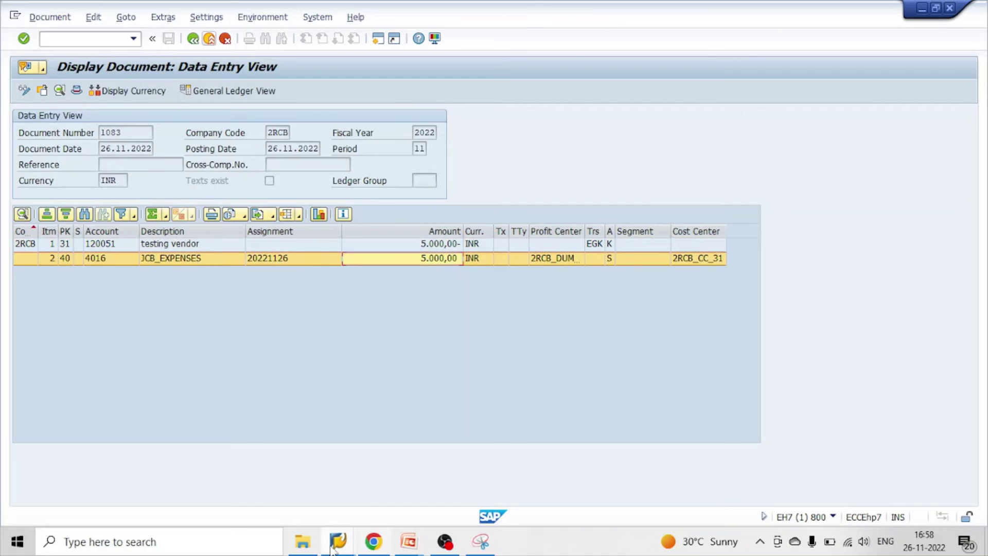
Leave the TEST3 proposal, schedule the payment run to start immediately with payment medium creation, and refresh the status.
{"action": "mouse_move", "coordinate": [337, 542]}
{"action": "left_click", "coordinate": [349, 463]}
{"action": "left_click", "coordinate": [193, 39]}
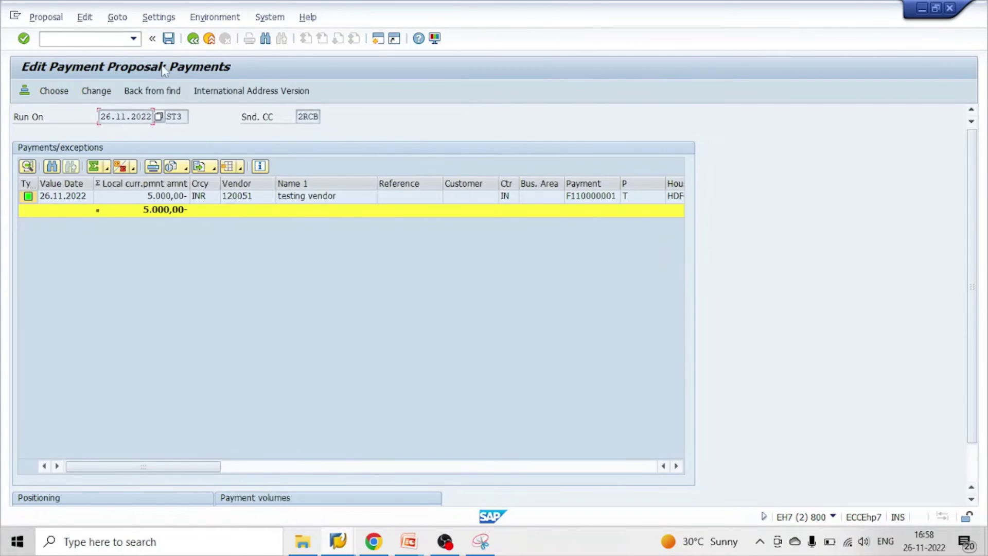
{"action": "left_click", "coordinate": [194, 39]}
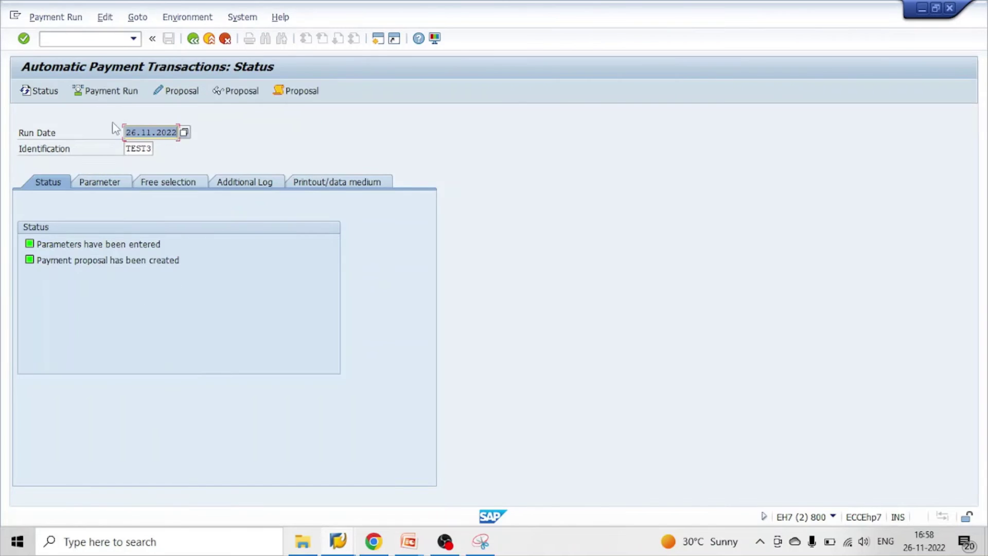
{"action": "left_click", "coordinate": [109, 92]}
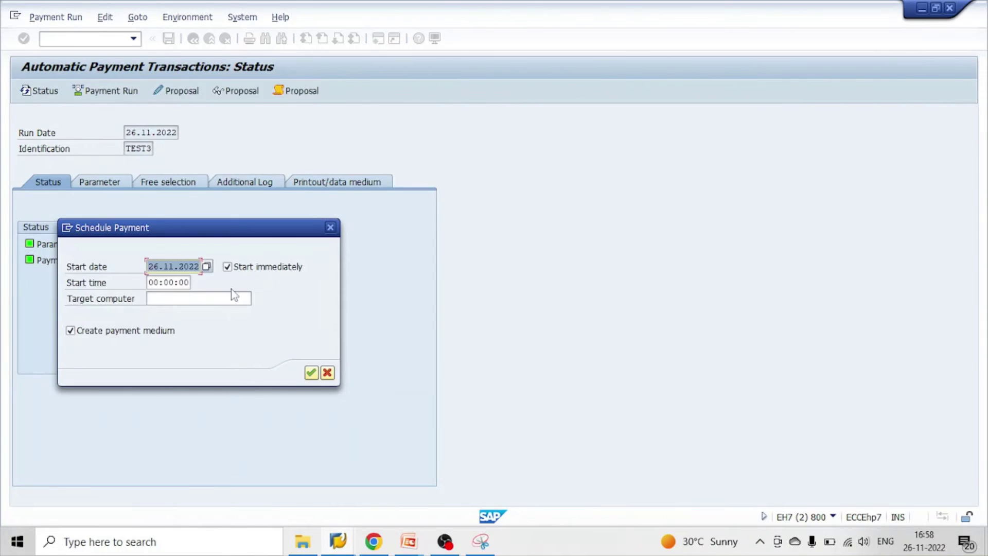
{"action": "left_click", "coordinate": [311, 372]}
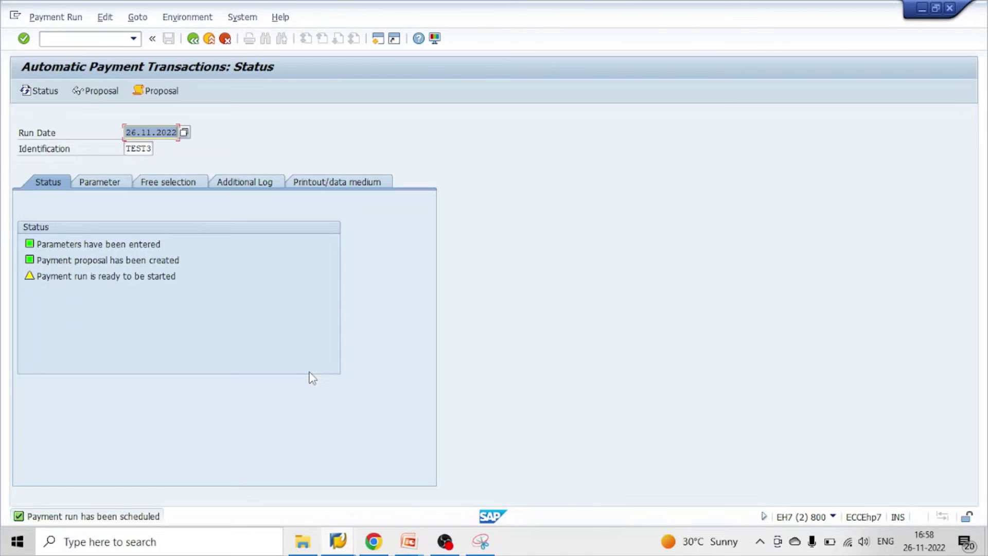
{"action": "key", "text": "Return"}
Check the run's posting orders and examine the vendor and bank line amounts in the TEST3 payment job log.
{"action": "left_click_drag", "start_coordinate": [88, 293], "coordinate": [153, 296]}
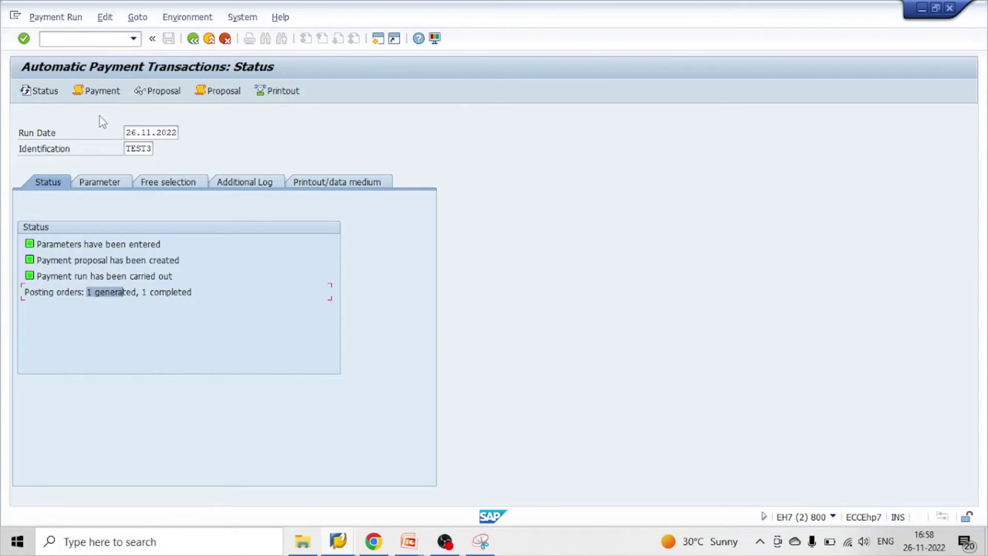
{"action": "left_click", "coordinate": [96, 93]}
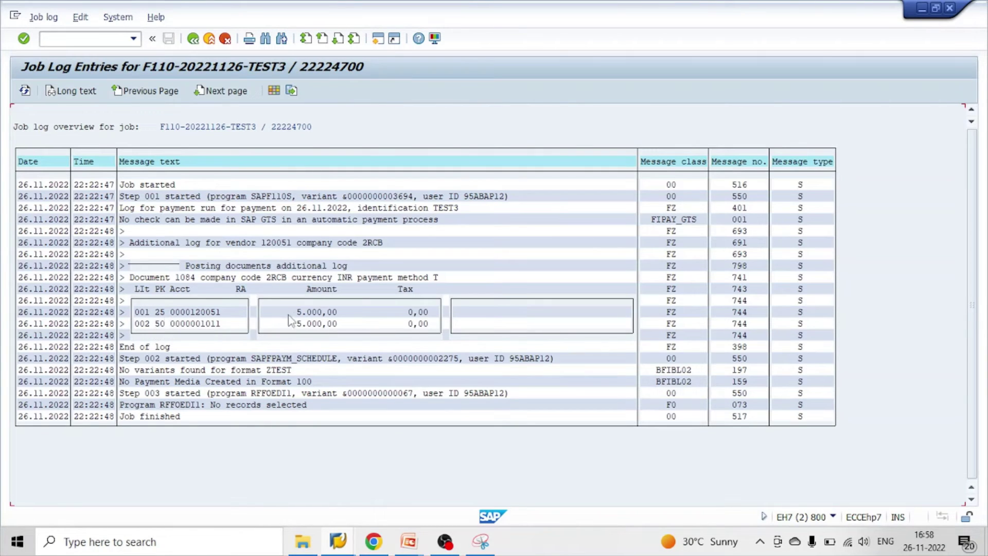
{"action": "left_click", "coordinate": [160, 312]}
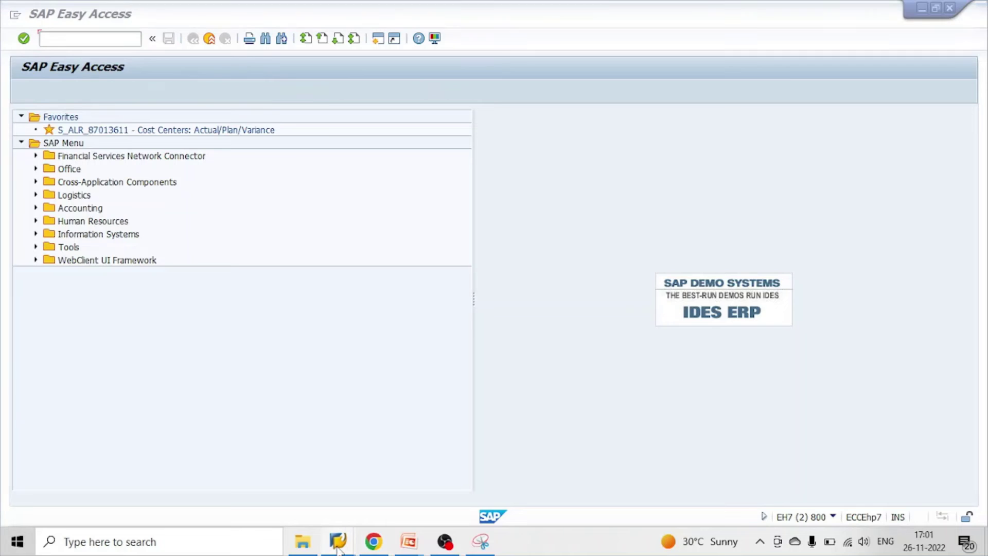
Set the default for baseline date of payment term Z009 to Posting date, save it and return to the terms overview.
{"action": "left_click", "coordinate": [338, 545]}
{"action": "left_click", "coordinate": [470, 441]}
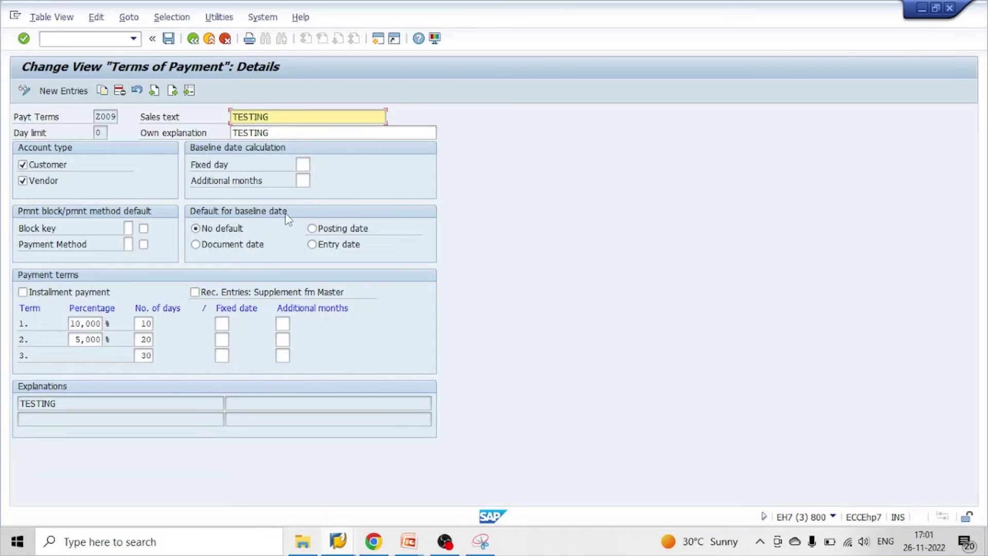
{"action": "left_click", "coordinate": [313, 230]}
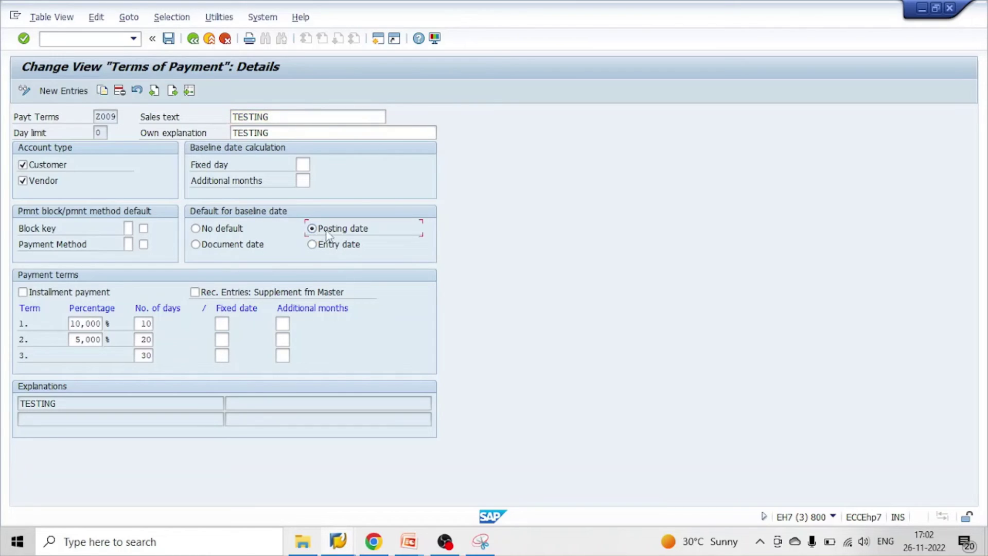
{"action": "left_click", "coordinate": [169, 39]}
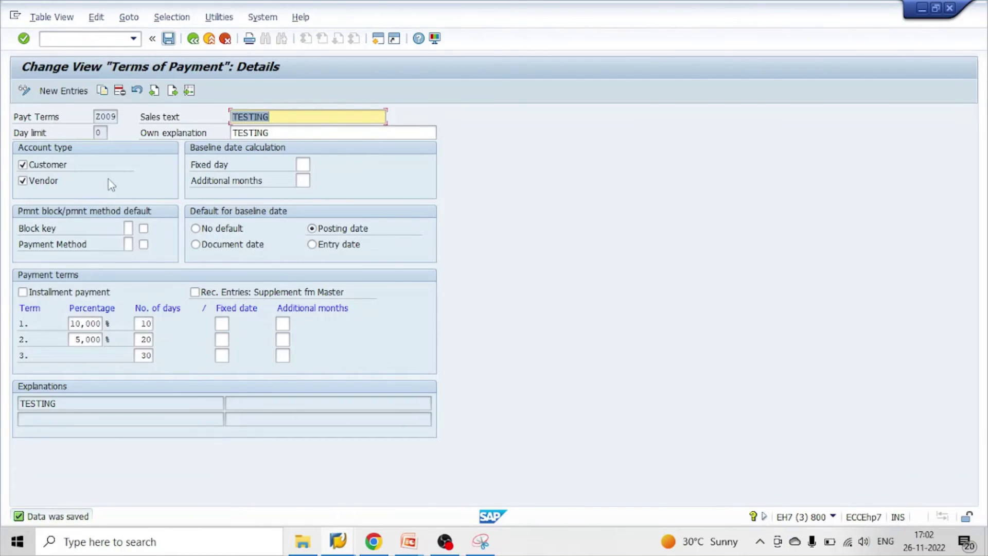
{"action": "left_click", "coordinate": [193, 40]}
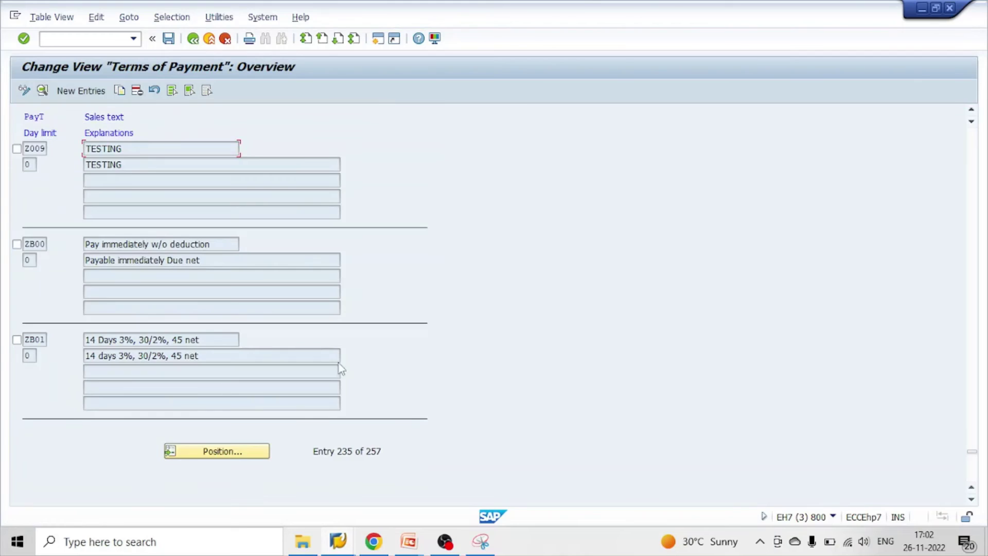
Start a vendor invoice with transaction FB60 in another session and enter the testing vendor's number.
{"action": "mouse_move", "coordinate": [347, 546]}
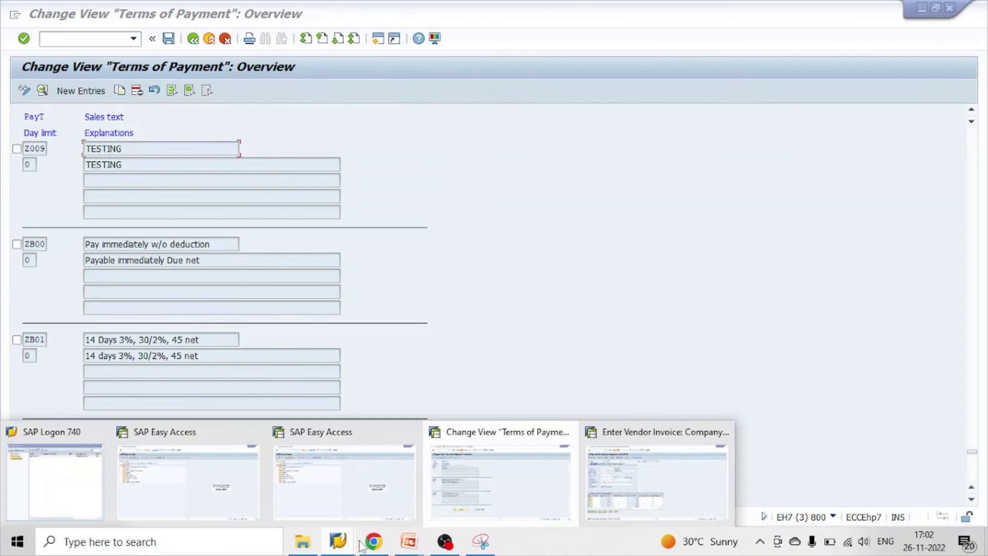
{"action": "left_click", "coordinate": [331, 485]}
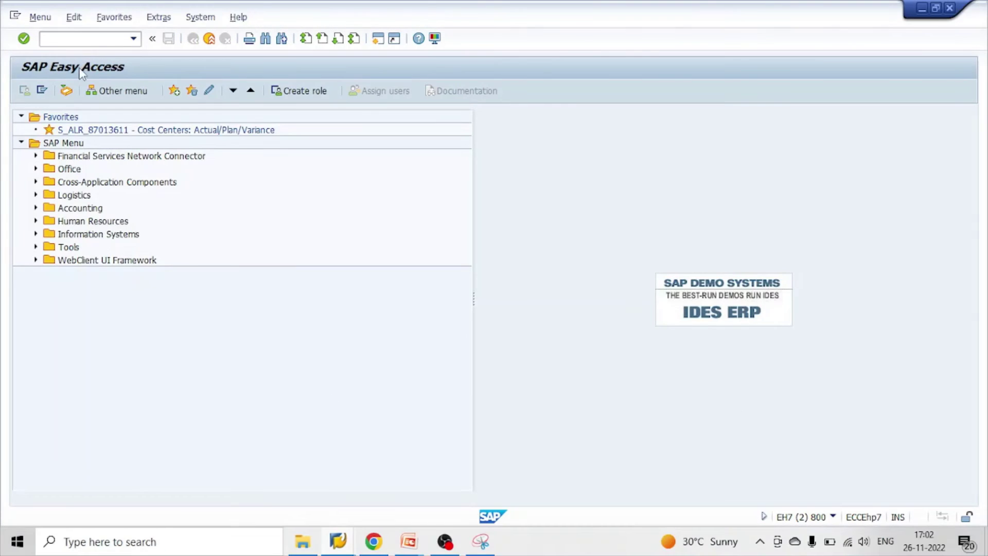
{"action": "left_click", "coordinate": [81, 43]}
{"action": "type", "text": "fb60"}
{"action": "key", "text": "Return"}
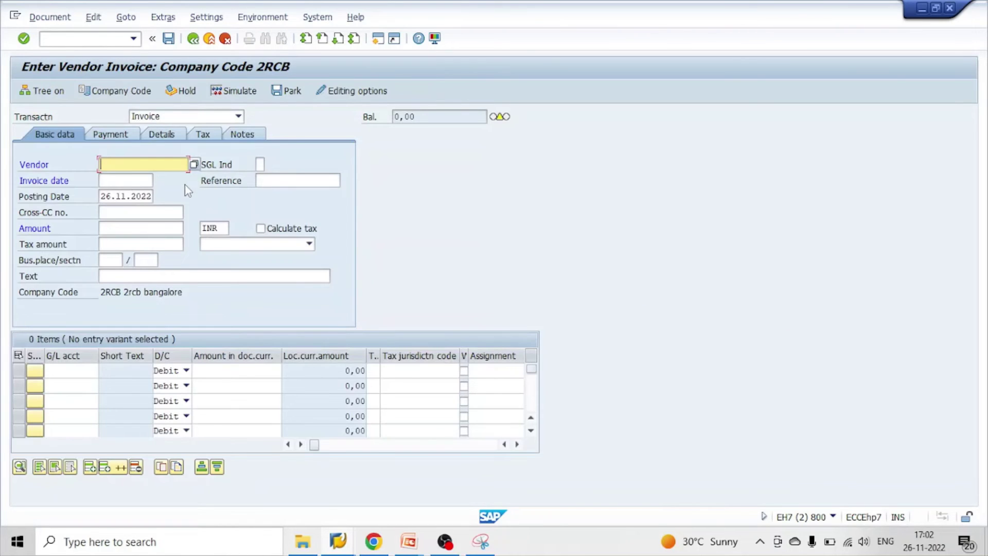
{"action": "type", "text": "1200"}
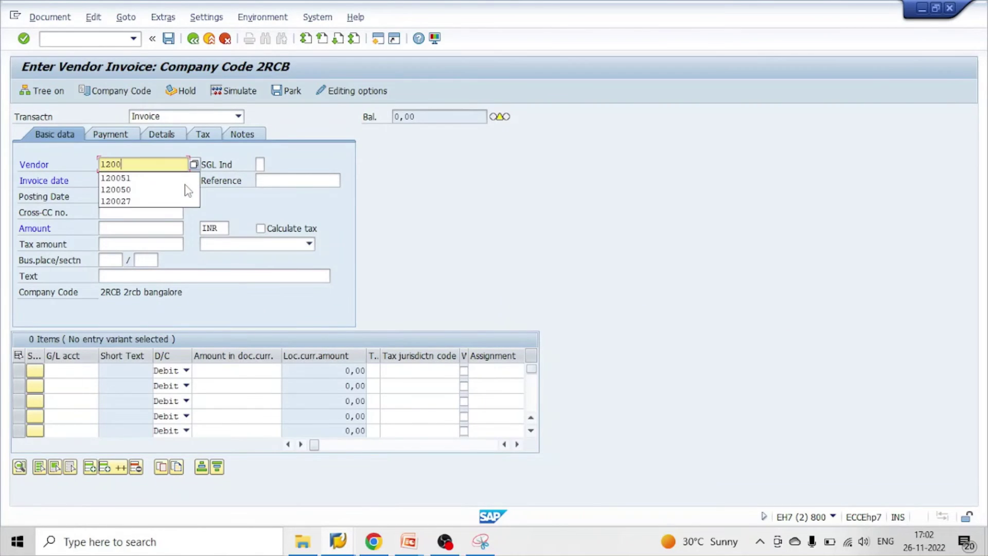
{"action": "type", "text": "51"}
{"action": "key", "text": "Return"}
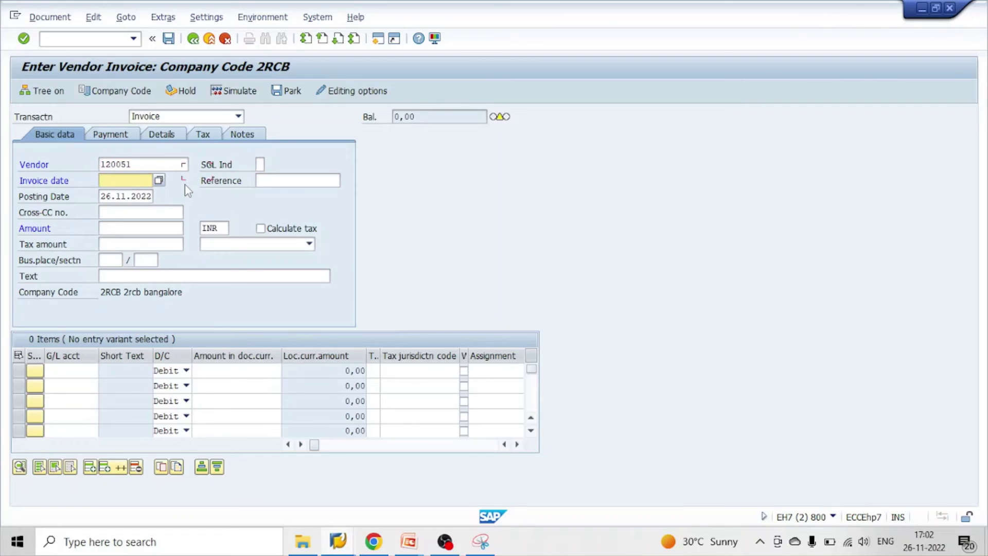
Set the invoice date to 26.11.2022 and the posting date to 15.11.2022, and confirm the header entries.
{"action": "type", "text": "26112022"}
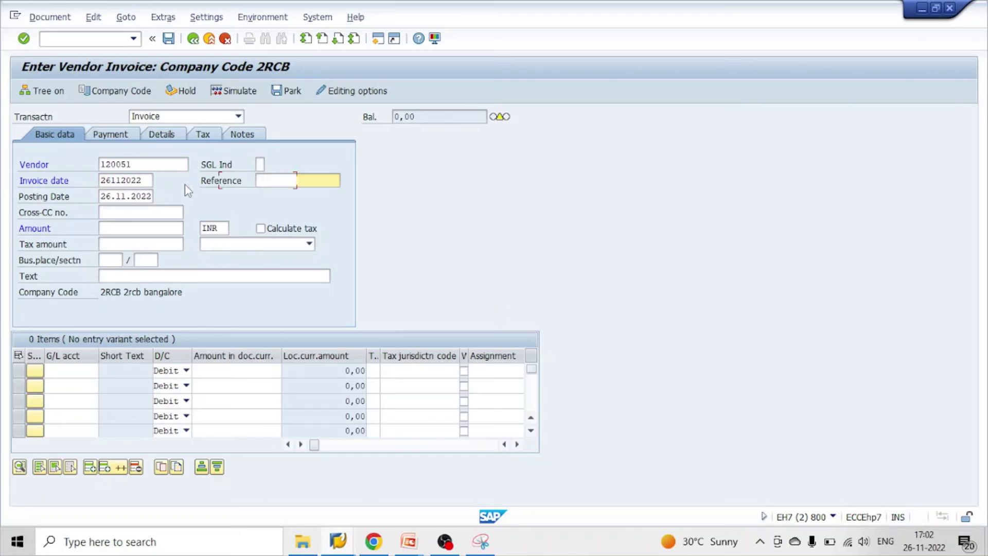
{"action": "key", "text": "Tab"}
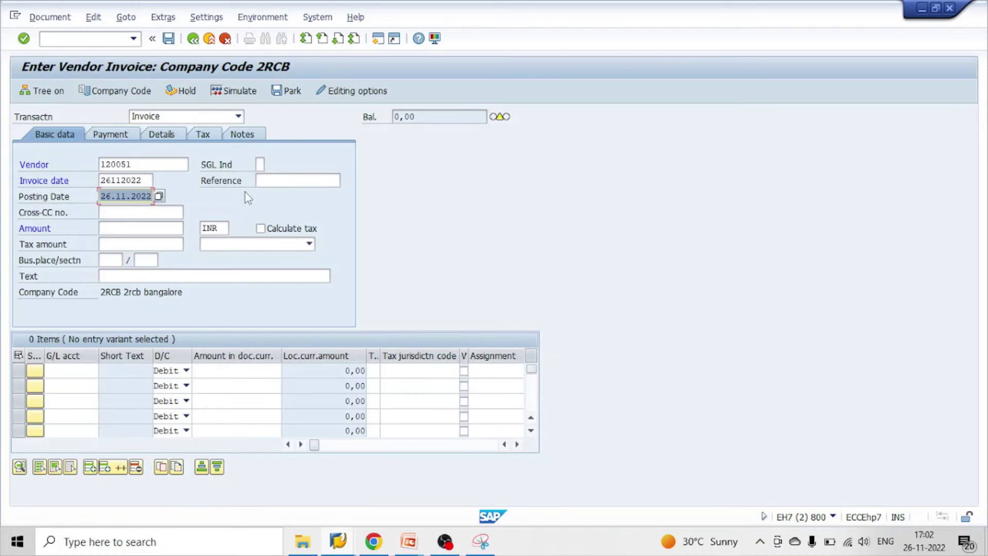
{"action": "type", "text": "1"}
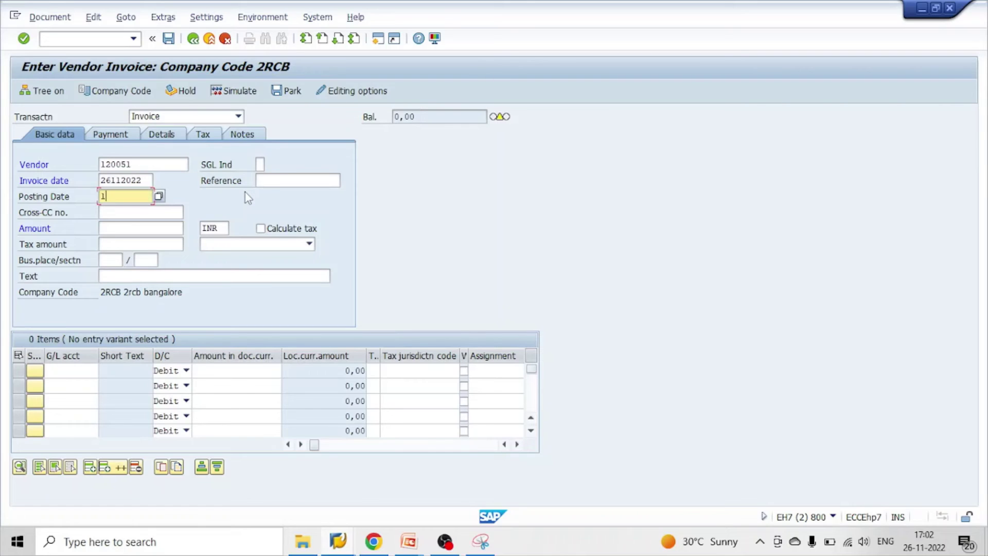
{"action": "type", "text": "5112022"}
{"action": "key", "text": "Return"}
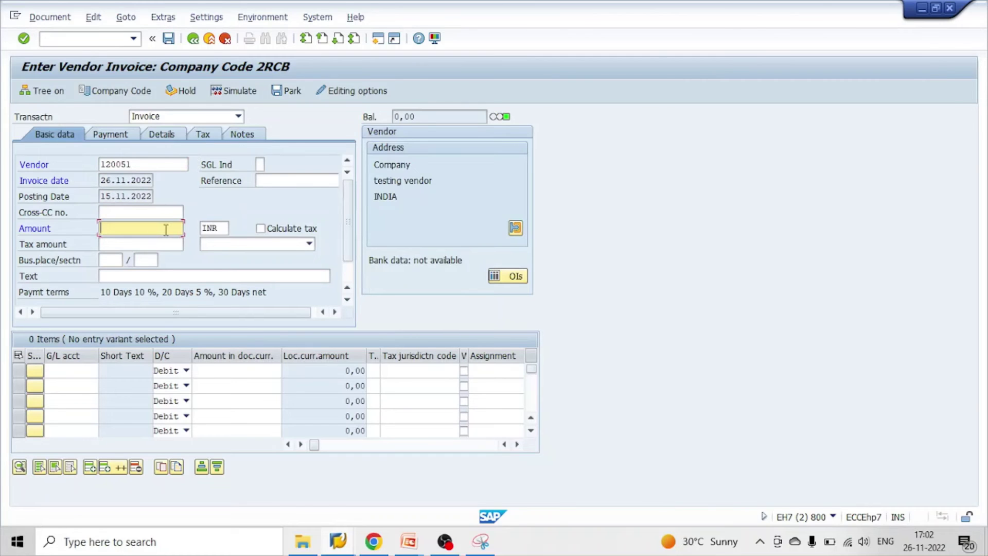
Enter an invoice amount of 10000 INR and the text TEST in the invoice's basic data.
{"action": "type", "text": "10000"}
{"action": "key", "text": "Tab"}
{"action": "key", "text": "Tab"}
{"action": "key", "text": "Tab"}
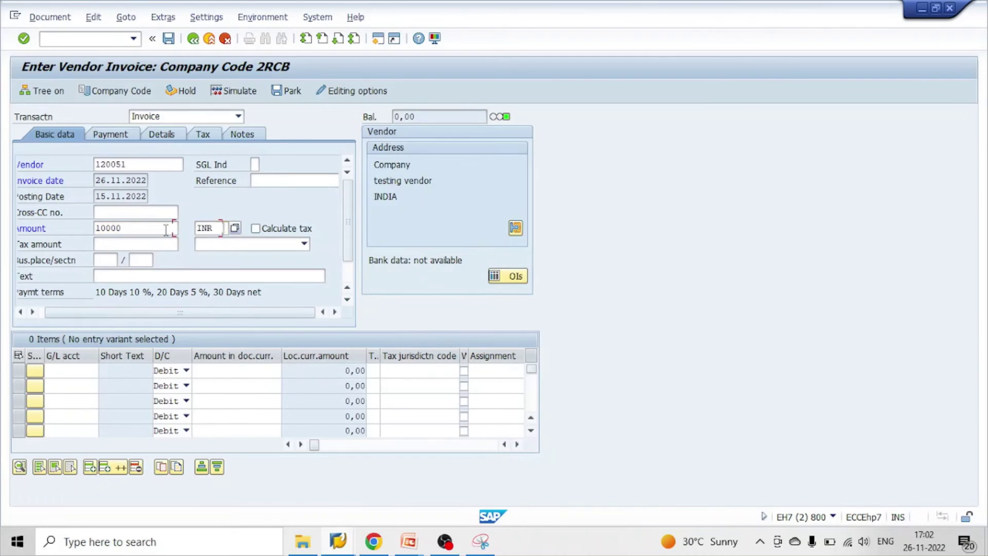
{"action": "key", "text": "Tab"}
{"action": "key", "text": "Tab"}
{"action": "key", "text": "Tab"}
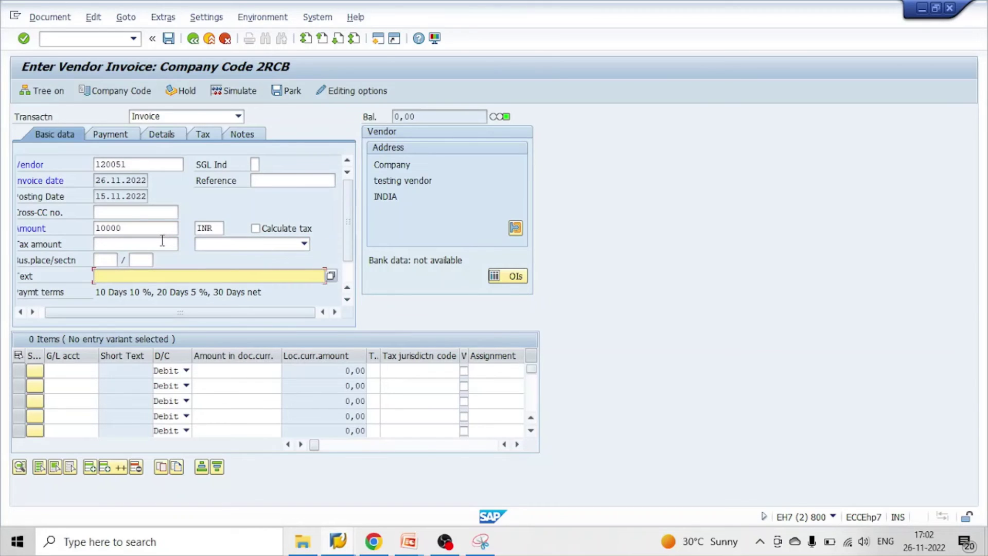
{"action": "type", "text": "TEST"}
{"action": "key", "text": "Tab"}
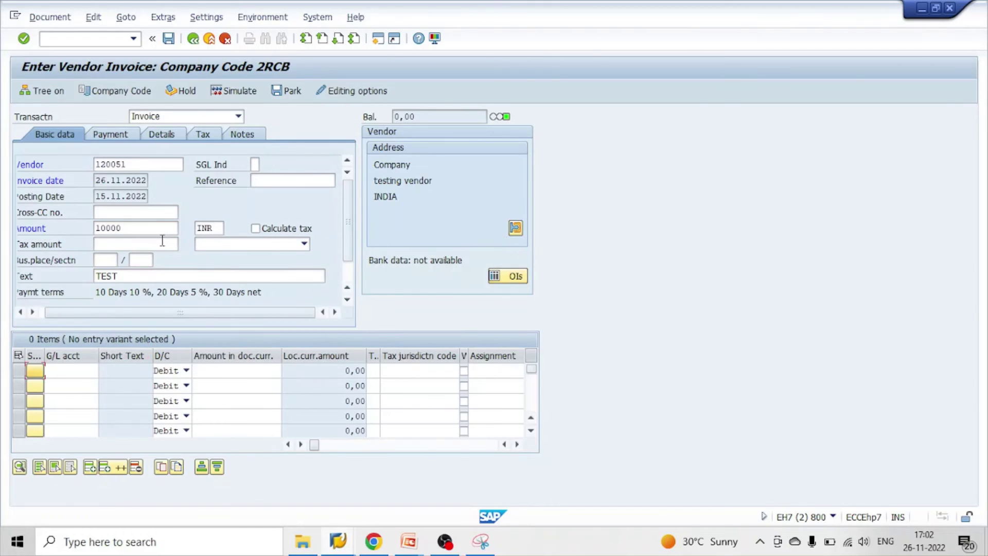
Debit G/L account 4016 with 10000 as the expense line, and post the vendor invoice after simulating it.
{"action": "type", "text": "4016"}
{"action": "key", "text": "Tab"}
{"action": "key", "text": "Tab"}
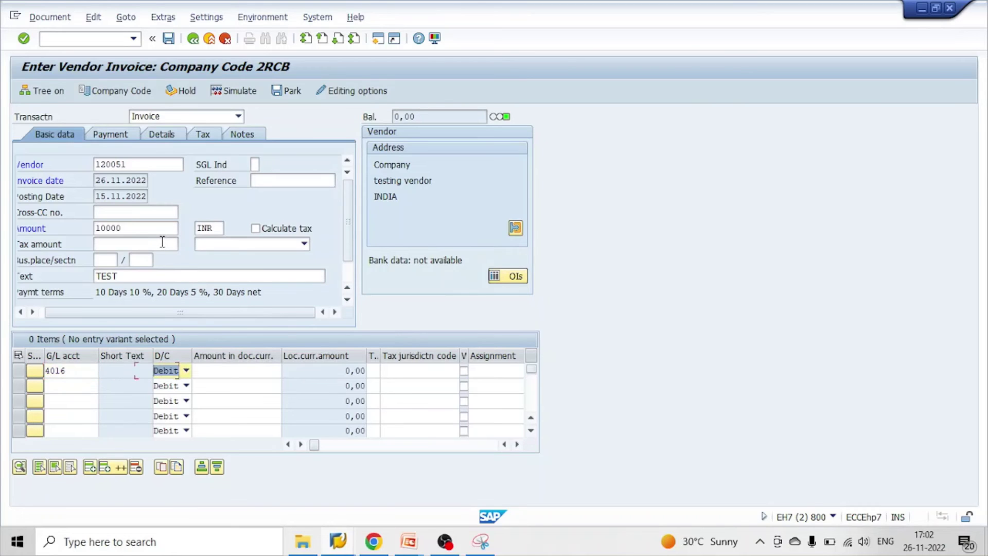
{"action": "type", "text": "10000"}
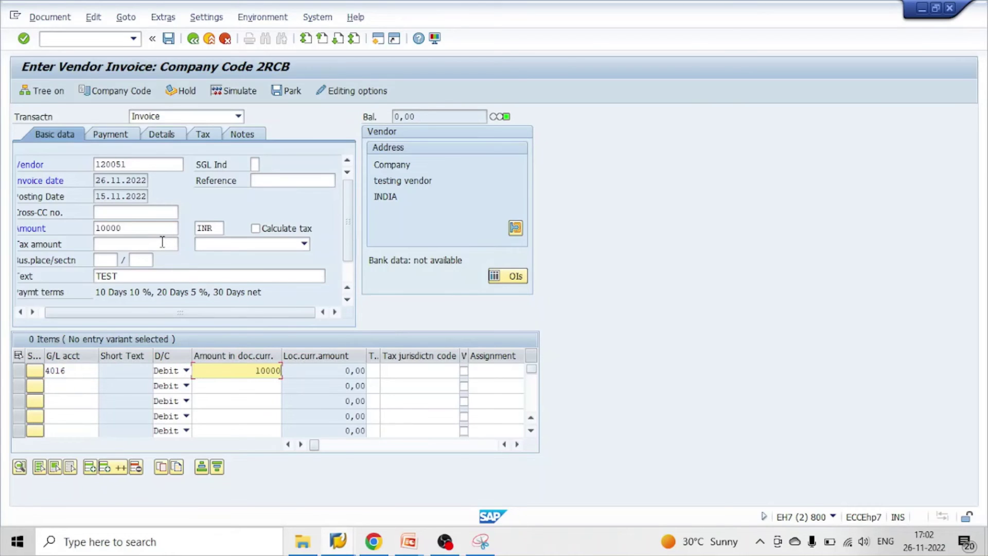
{"action": "key", "text": "Return"}
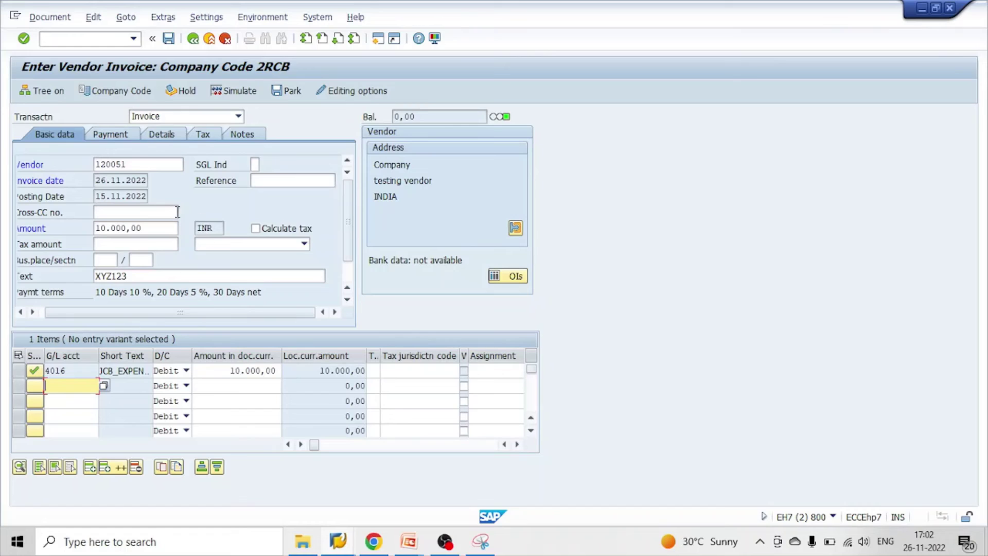
{"action": "left_click", "coordinate": [240, 96]}
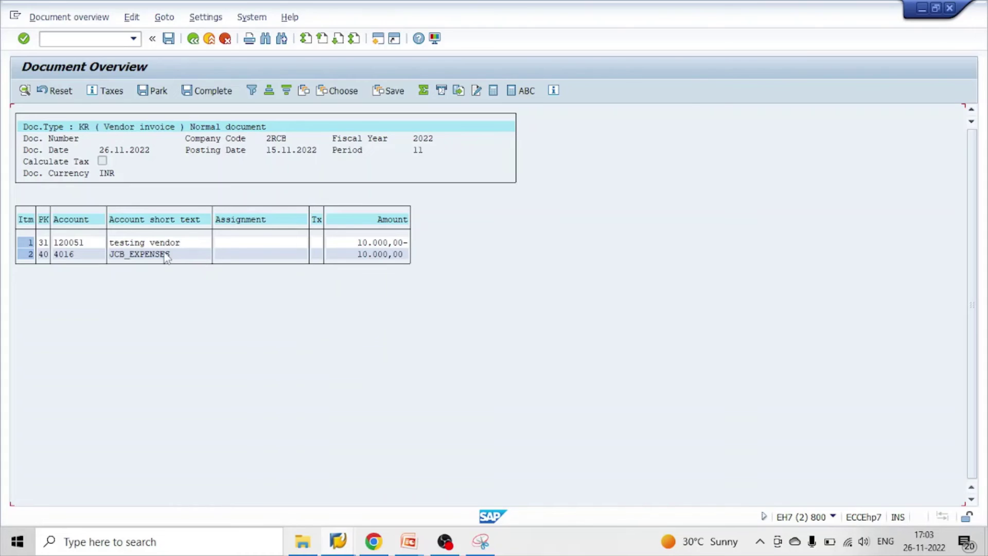
{"action": "left_click", "coordinate": [170, 39]}
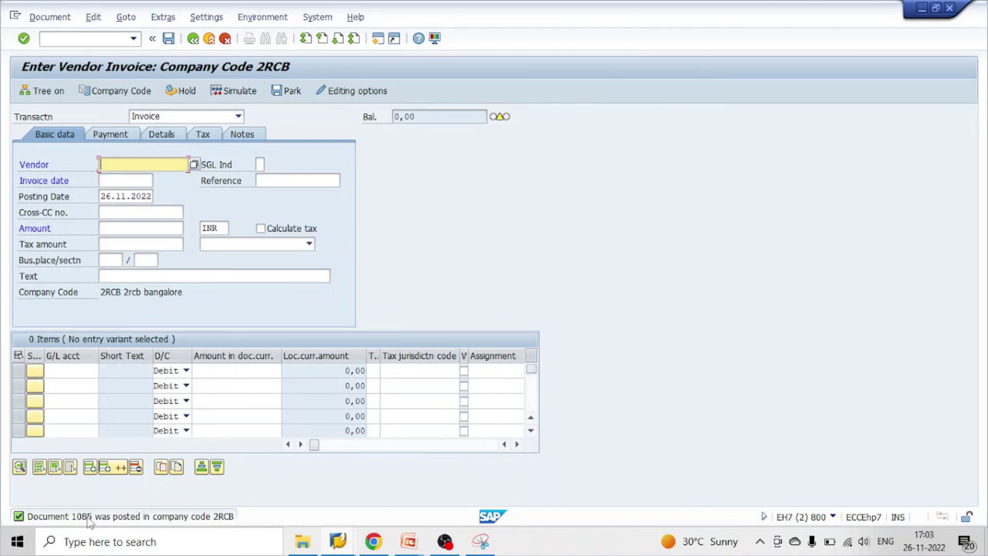
Display the newly posted invoice for company code 2RCB and fiscal year 2022 with transaction FB03 in another session.
{"action": "mouse_move", "coordinate": [353, 548]}
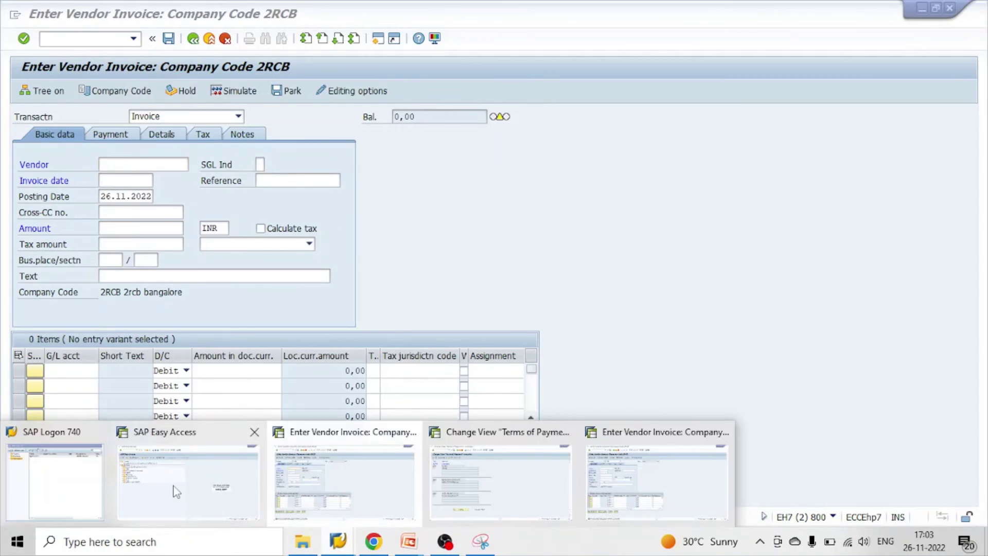
{"action": "left_click", "coordinate": [185, 475]}
{"action": "left_click", "coordinate": [66, 40]}
{"action": "type", "text": "fb03"}
{"action": "key", "text": "Return"}
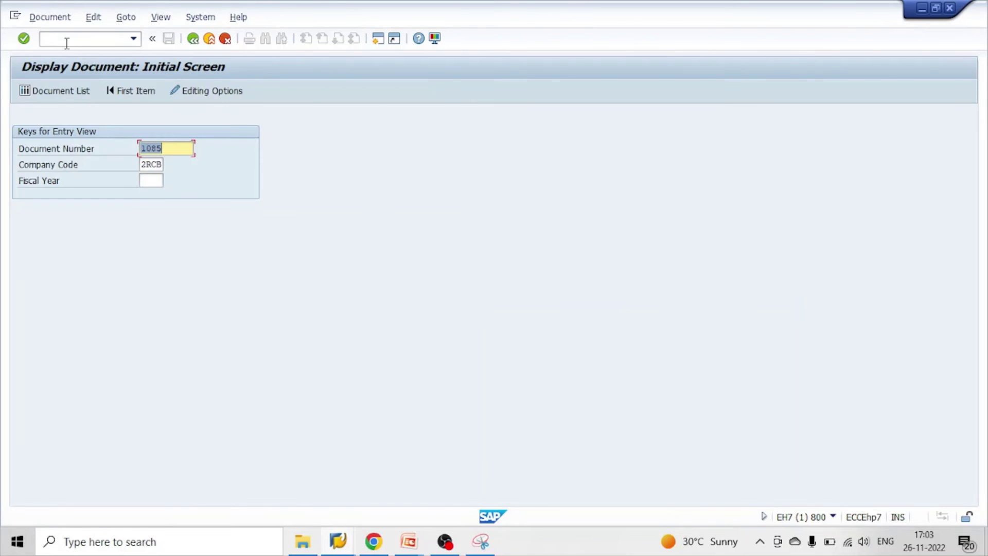
{"action": "key", "text": "Tab"}
{"action": "key", "text": "Tab"}
{"action": "type", "text": "2022"}
{"action": "key", "text": "Return"}
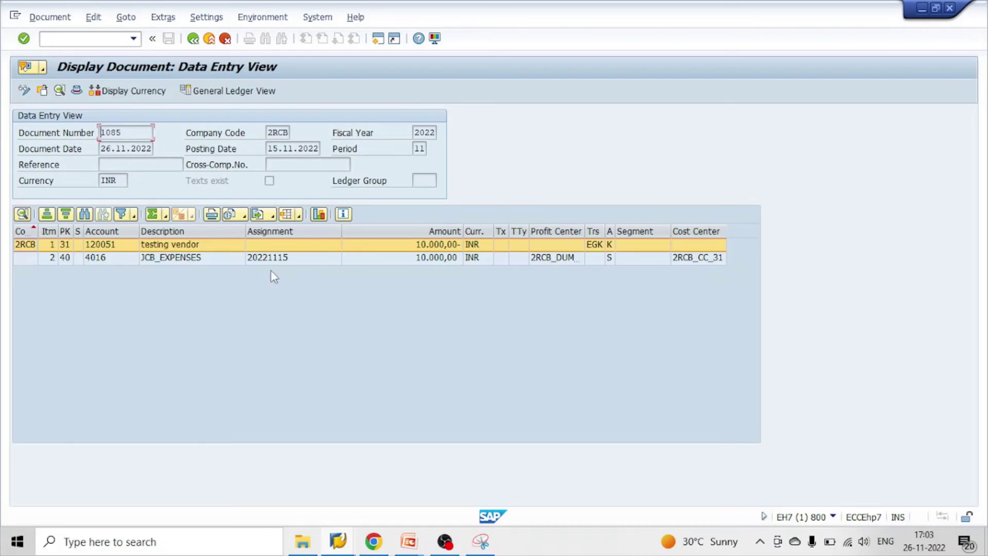
Examine the invoice's line items and the posting date and entry date in its document header.
{"action": "left_click", "coordinate": [266, 259]}
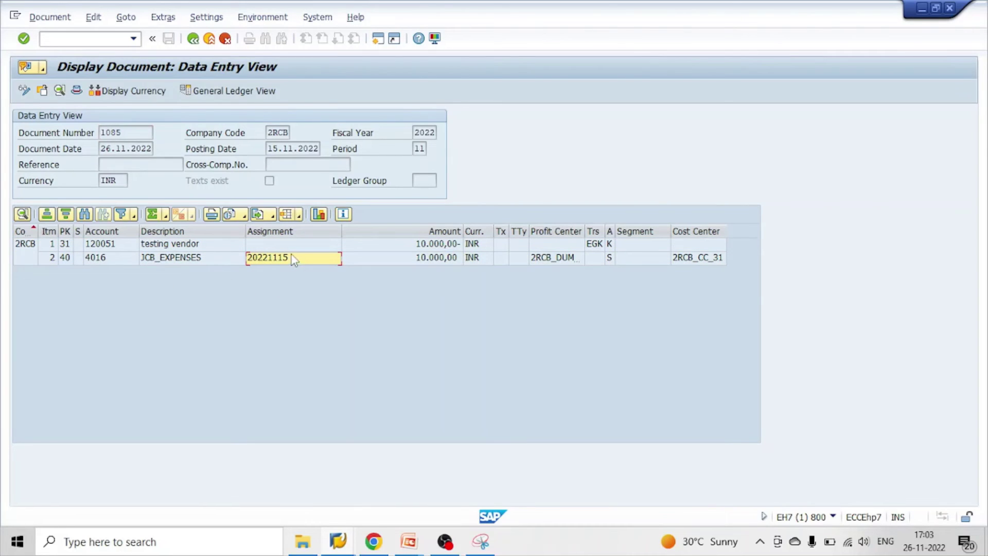
{"action": "left_click", "coordinate": [433, 247]}
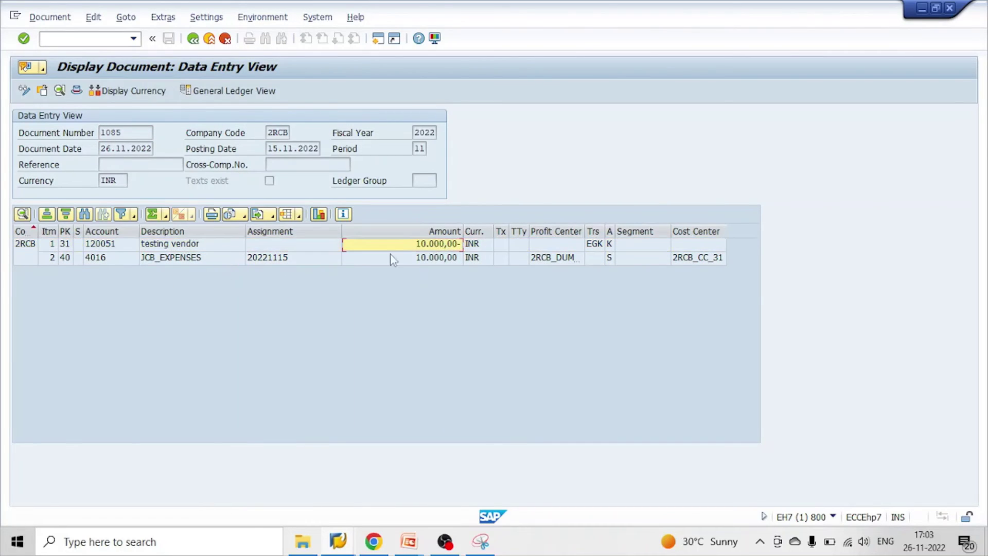
{"action": "left_click", "coordinate": [77, 91]}
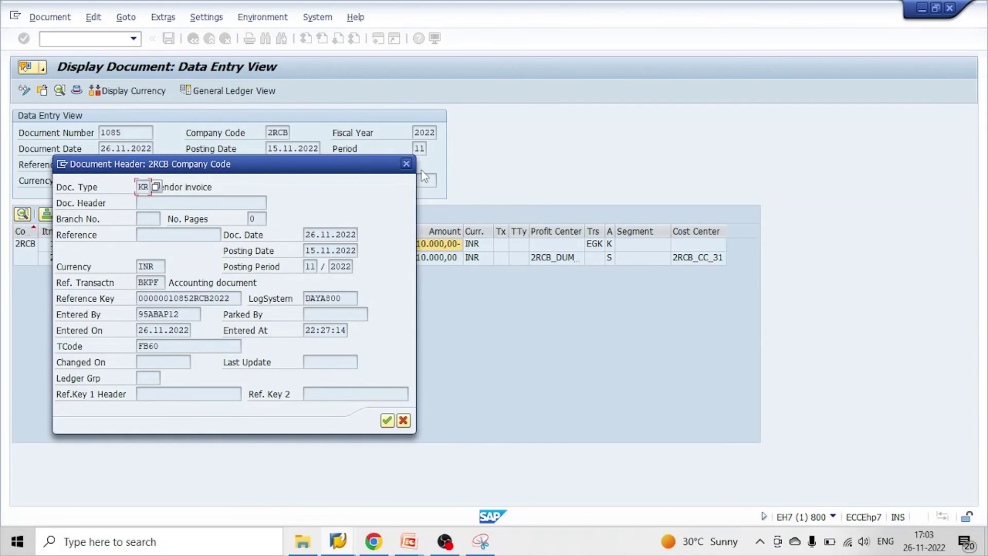
{"action": "double_click", "coordinate": [140, 330]}
{"action": "left_click_drag", "start_coordinate": [306, 250], "coordinate": [360, 250]}
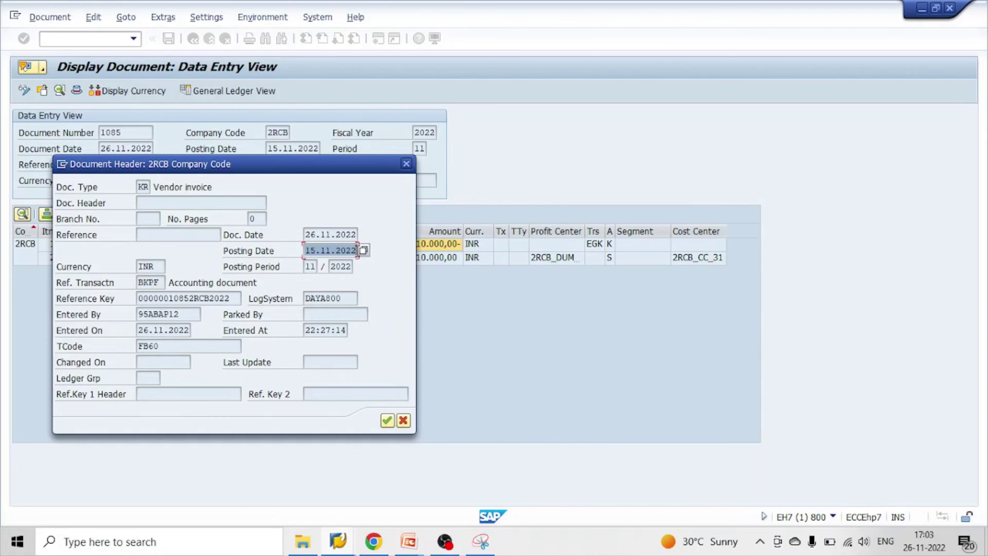
{"action": "left_click", "coordinate": [342, 250]}
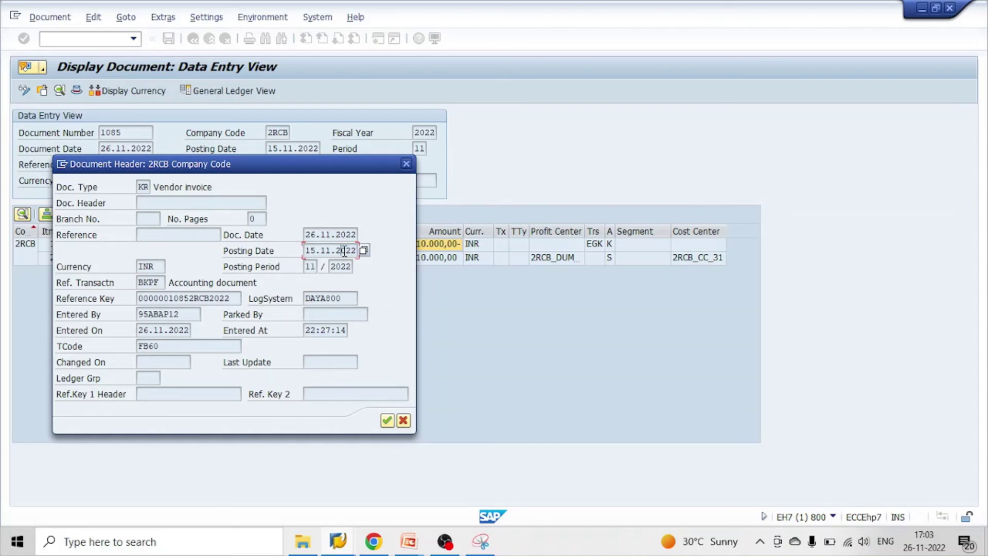
{"action": "left_click_drag", "start_coordinate": [306, 251], "coordinate": [358, 250]}
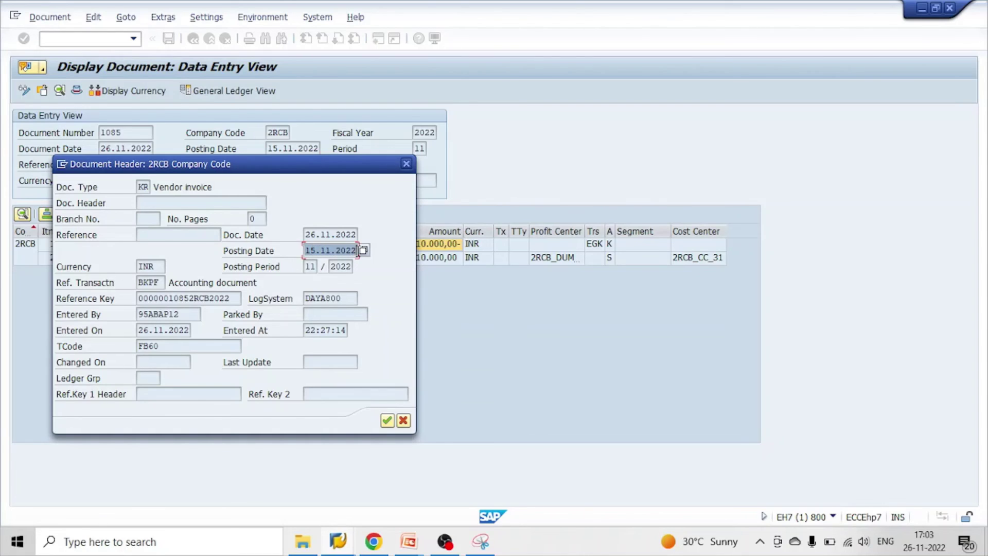
{"action": "left_click", "coordinate": [338, 249]}
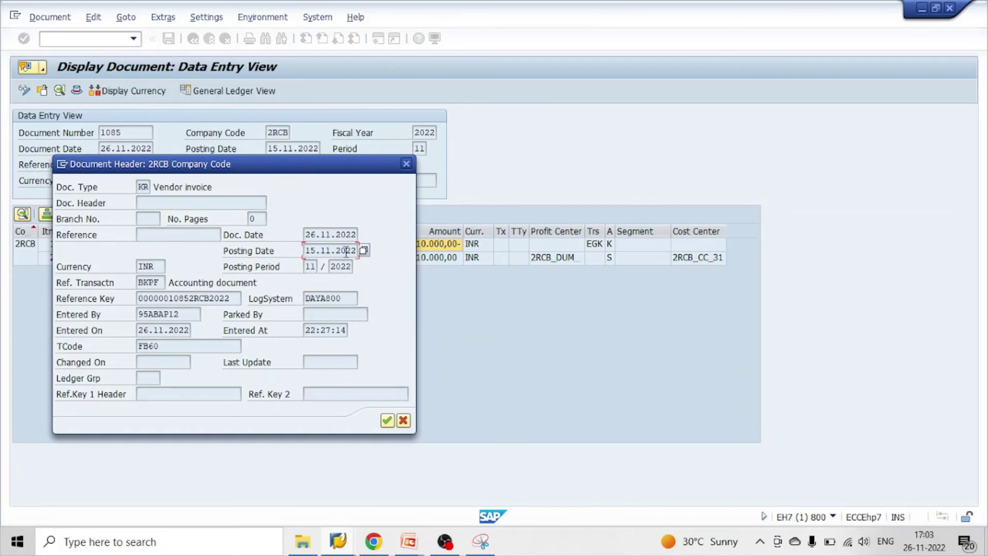
{"action": "left_click_drag", "start_coordinate": [359, 250], "coordinate": [308, 251]}
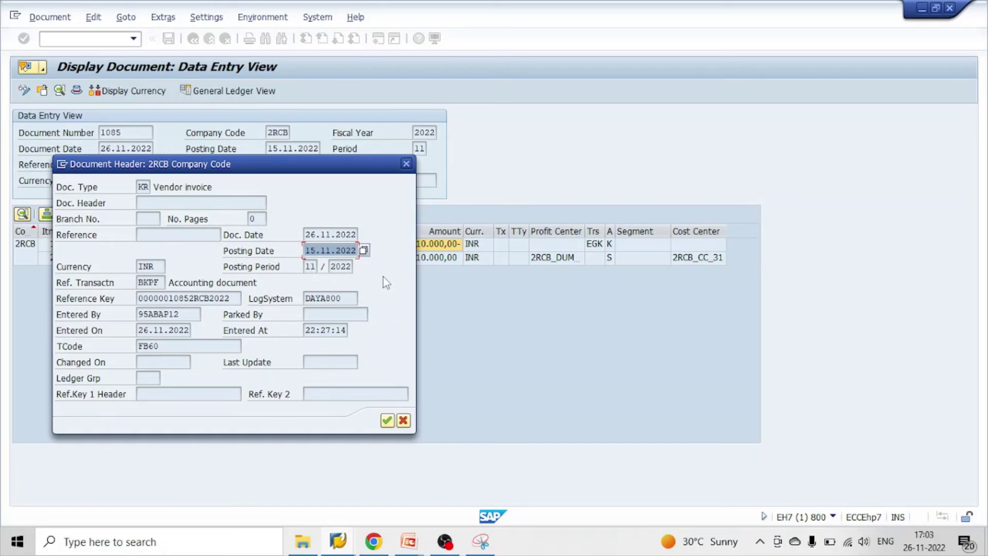
{"action": "left_click", "coordinate": [322, 251]}
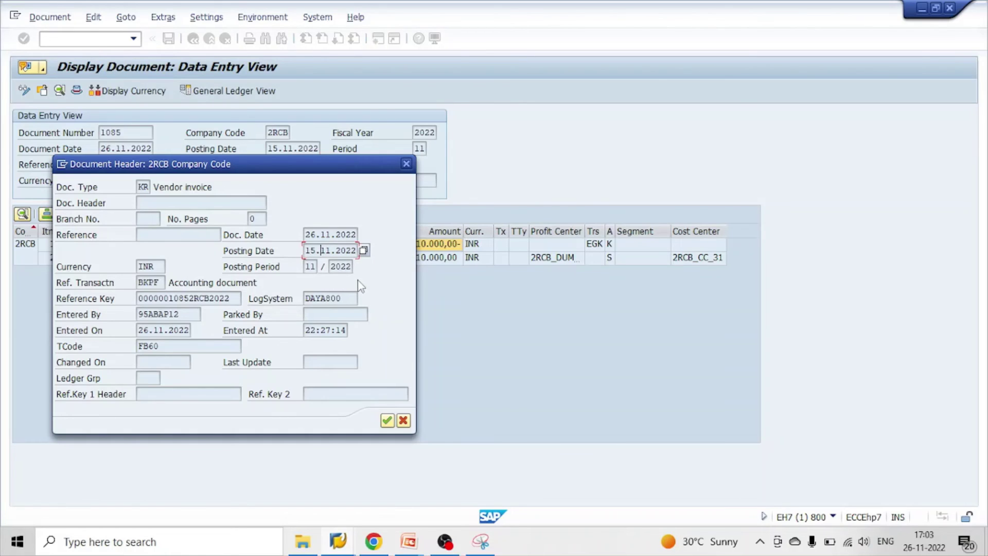
{"action": "left_click", "coordinate": [406, 164]}
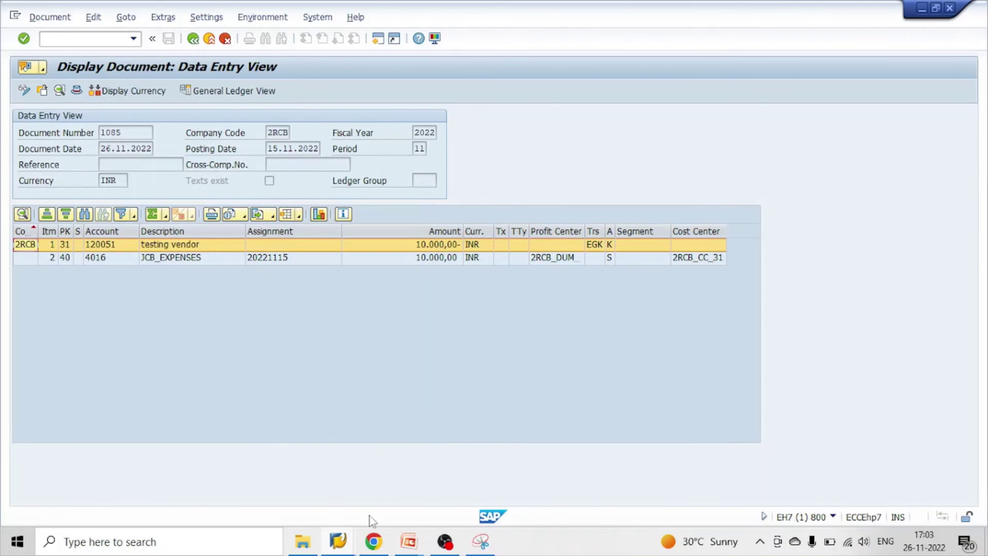
Leave the vendor invoice entry in another session and start the automatic payment transaction F110.
{"action": "mouse_move", "coordinate": [332, 547]}
{"action": "left_click", "coordinate": [483, 479]}
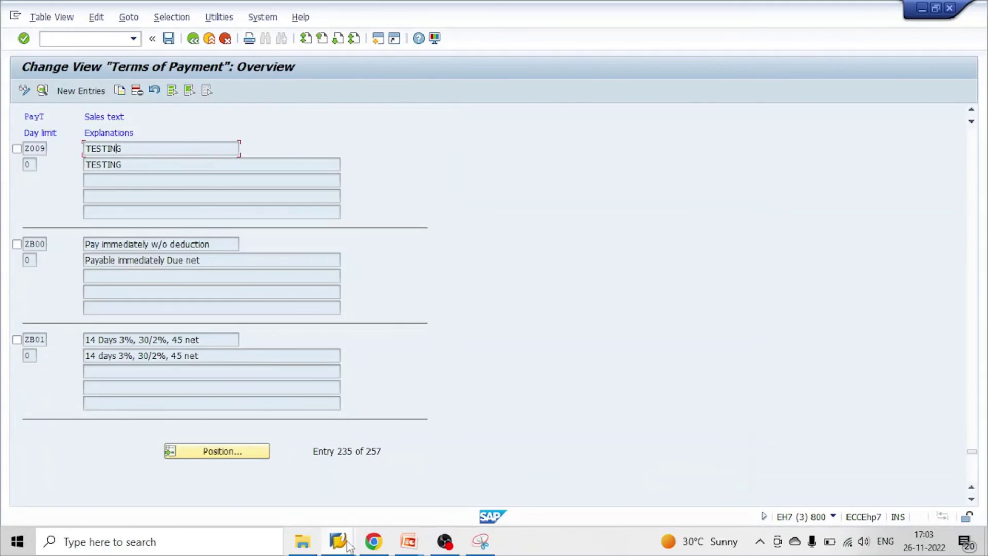
{"action": "left_click", "coordinate": [629, 484]}
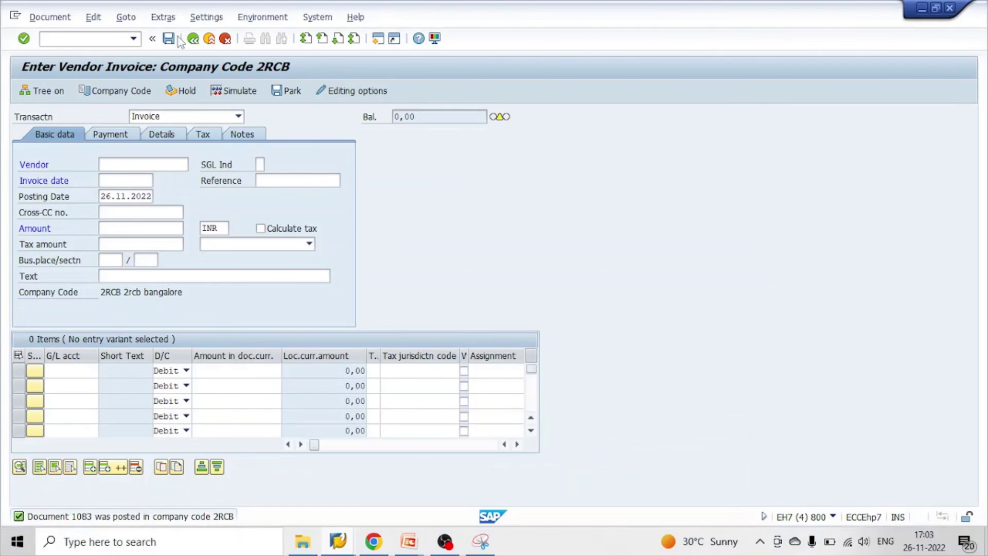
{"action": "left_click", "coordinate": [210, 40]}
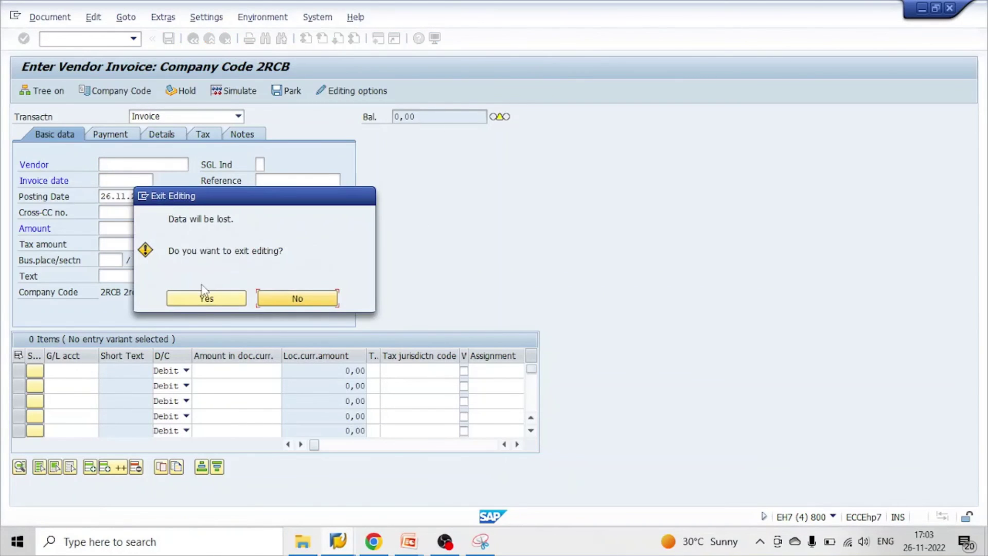
{"action": "left_click", "coordinate": [208, 299]}
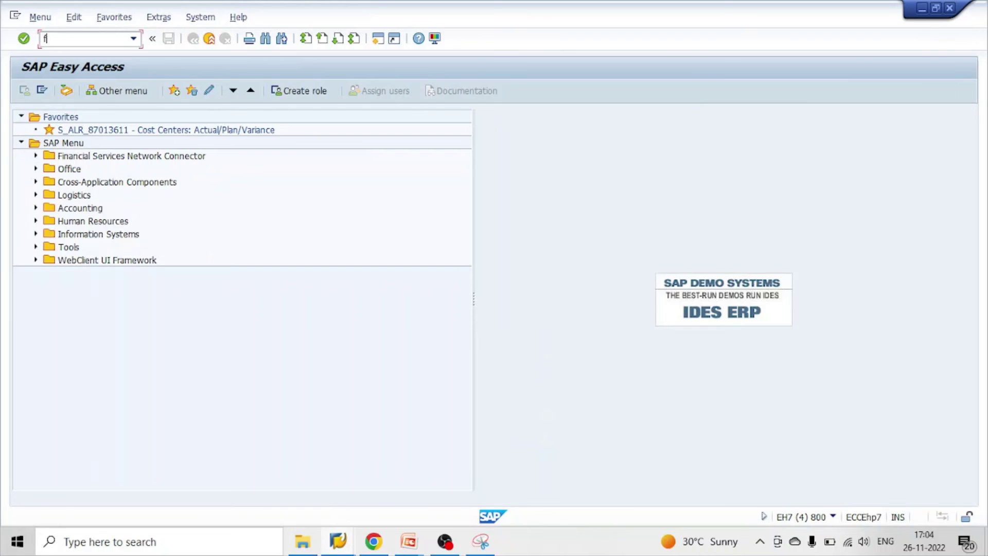
{"action": "key", "text": "Return"}
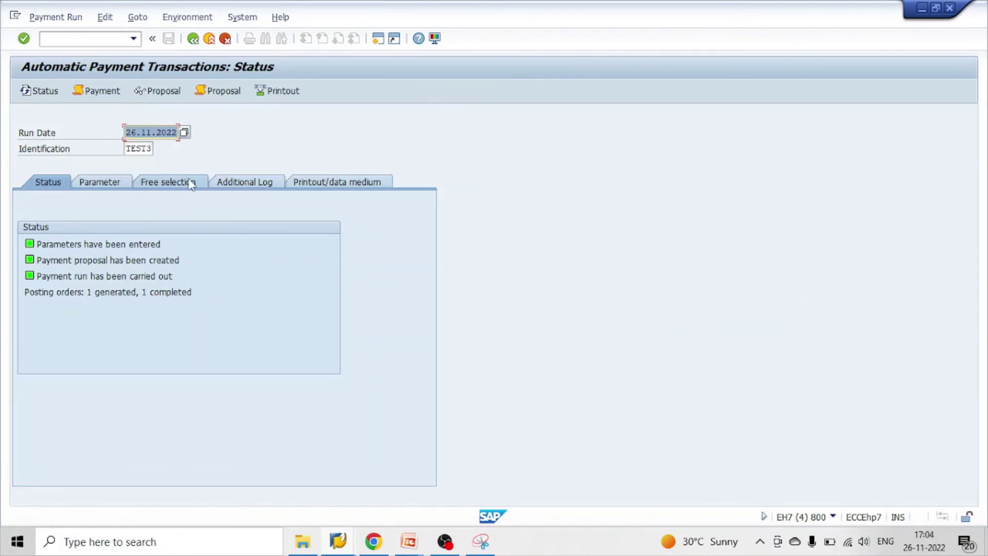
Create a payment run with run date 26.11.2022 and identification TEST4.
{"action": "key", "text": "Delete"}
{"action": "type", "text": "test4"}
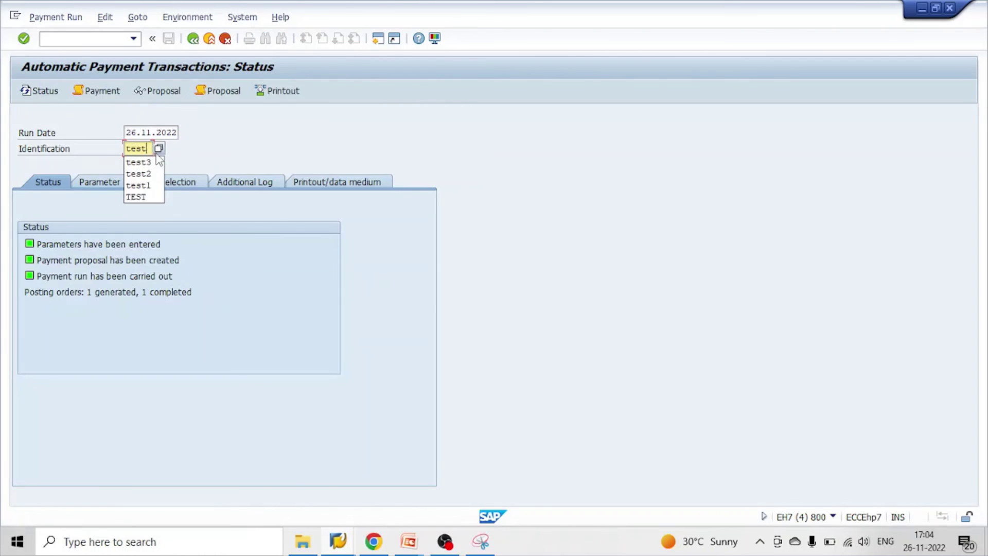
{"action": "key", "text": "Return"}
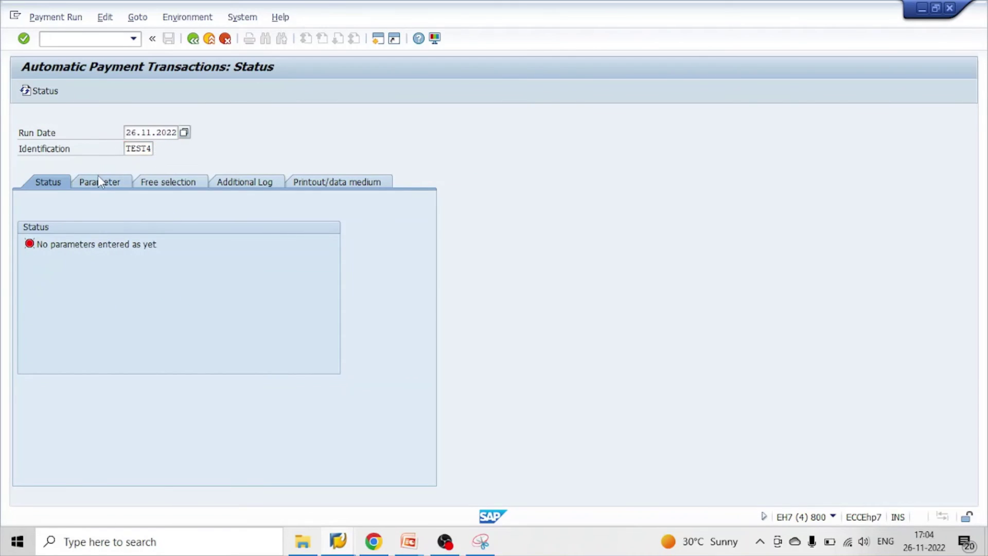
Enter company code 2RCB with payment method T in the payment run's parameters.
{"action": "left_click", "coordinate": [97, 181]}
{"action": "left_click", "coordinate": [83, 276]}
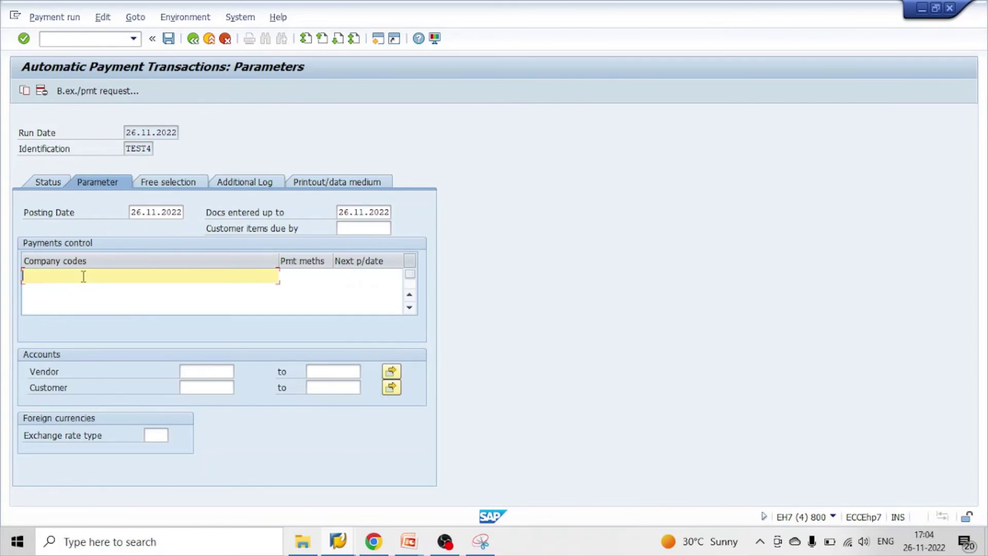
{"action": "type", "text": "2rc"}
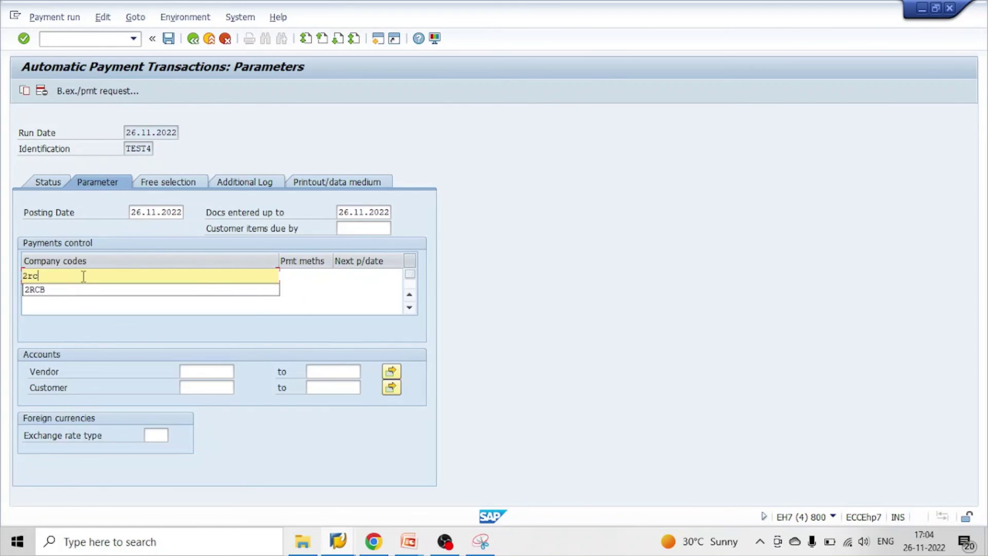
{"action": "key", "text": "Down"}
{"action": "key", "text": "Tab"}
{"action": "type", "text": "t"}
{"action": "key", "text": "Tab"}
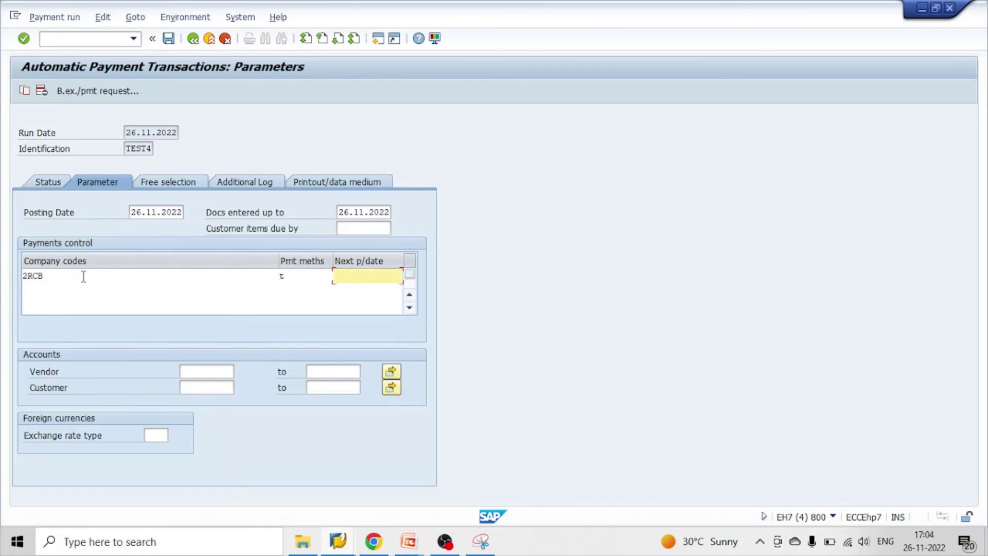
Set the next payment date to 26.12.2022 and restrict the run to the testing vendor's number.
{"action": "type", "text": "26"}
{"action": "key", "text": "Down"}
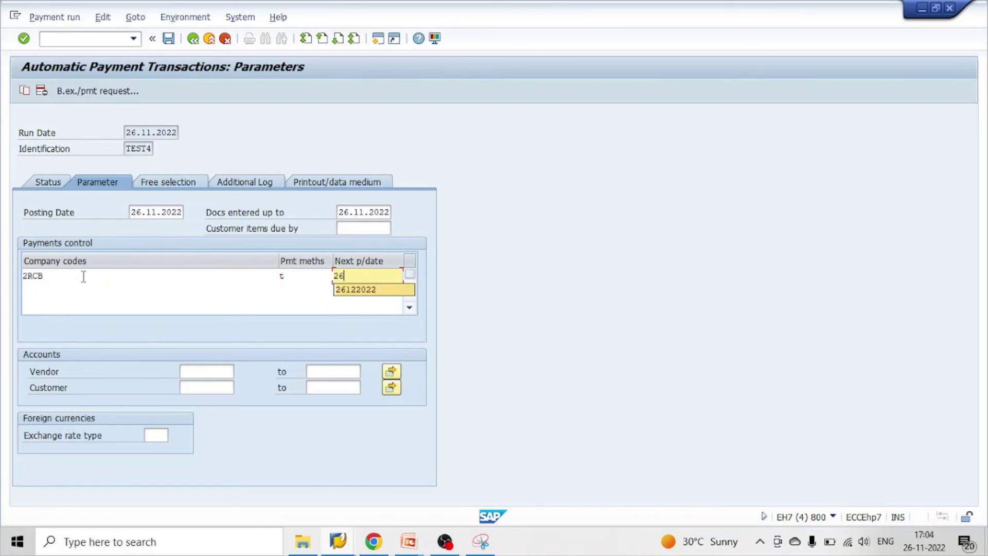
{"action": "key", "text": "Tab"}
{"action": "key", "text": "Tab"}
{"action": "key", "text": "Tab"}
{"action": "left_click", "coordinate": [196, 371]}
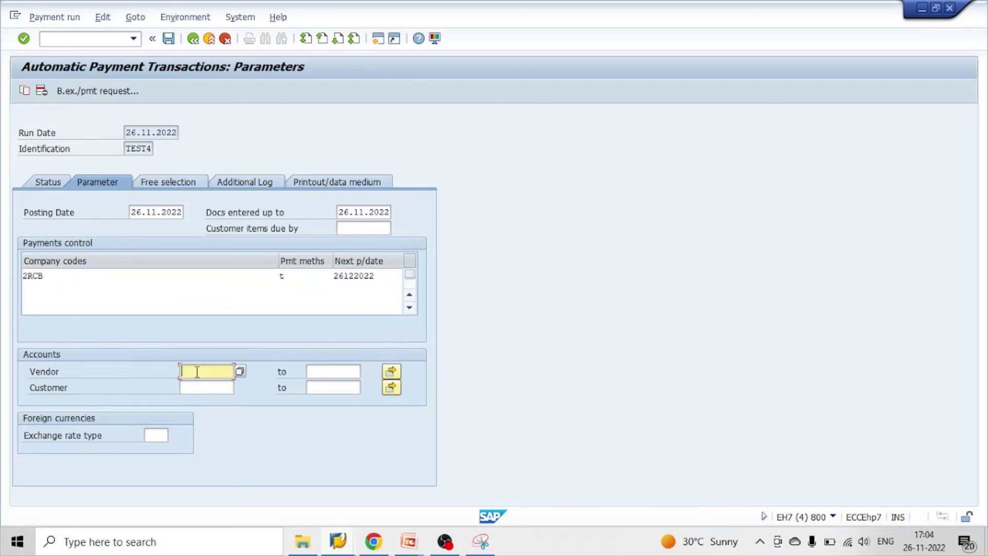
{"action": "left_click", "coordinate": [198, 391]}
Enable additional logging for due date check, payment method selection in all cases and line items of the payment documents.
{"action": "left_click", "coordinate": [259, 185]}
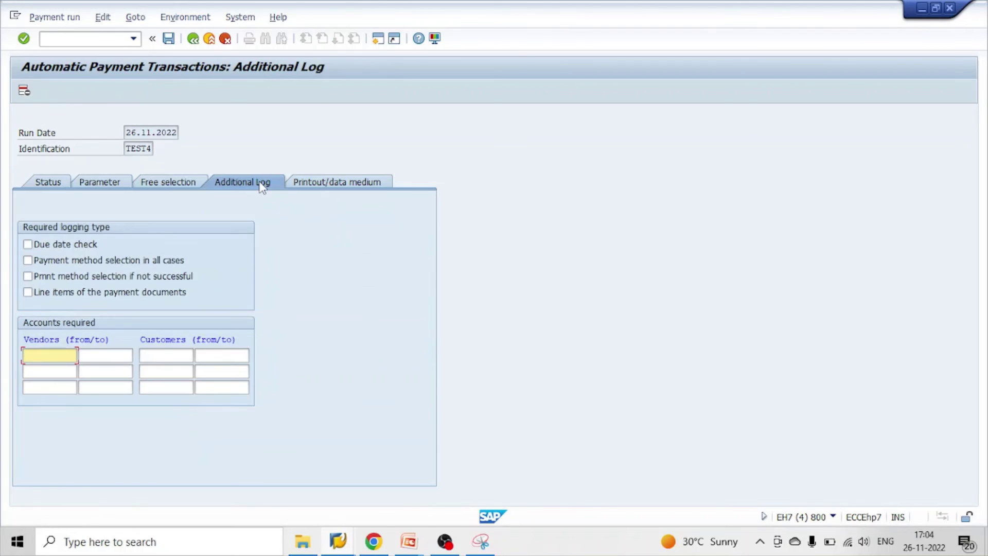
{"action": "left_click", "coordinate": [50, 246]}
{"action": "left_click", "coordinate": [64, 262]}
{"action": "left_click", "coordinate": [73, 296]}
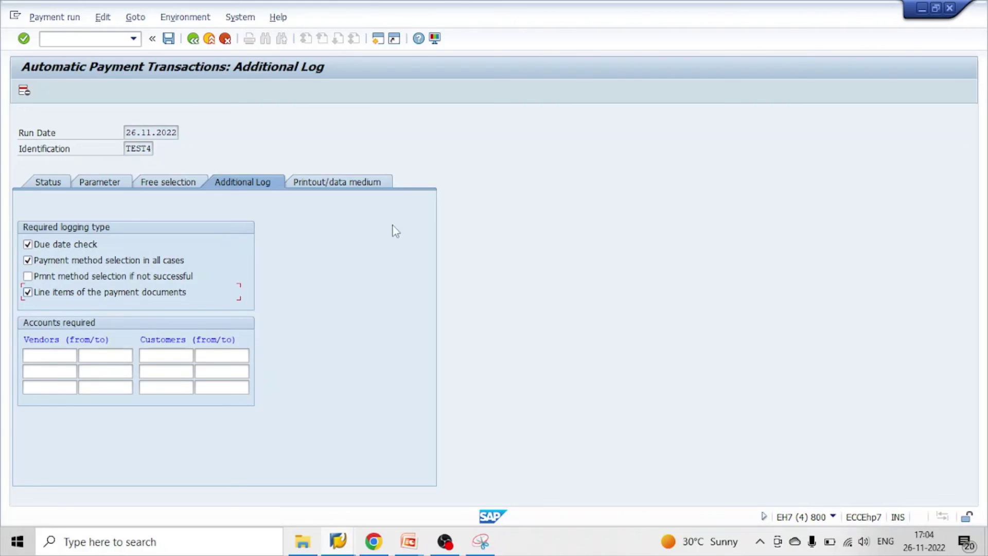
Assign variant TEST to printout program RFFOEDI1 and save the payment run's parameters.
{"action": "left_click", "coordinate": [353, 189]}
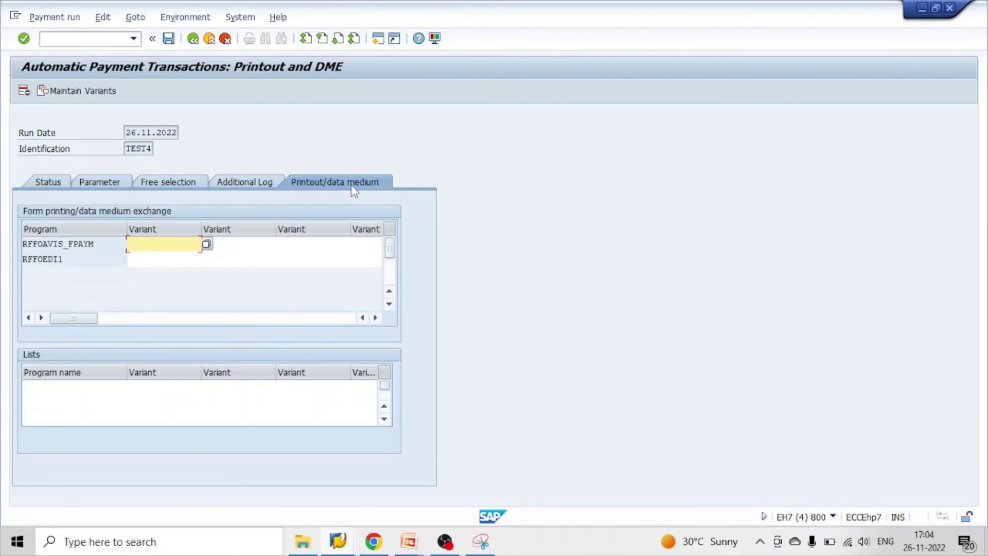
{"action": "left_click", "coordinate": [161, 258]}
{"action": "left_click", "coordinate": [161, 274]}
{"action": "key", "text": "Return"}
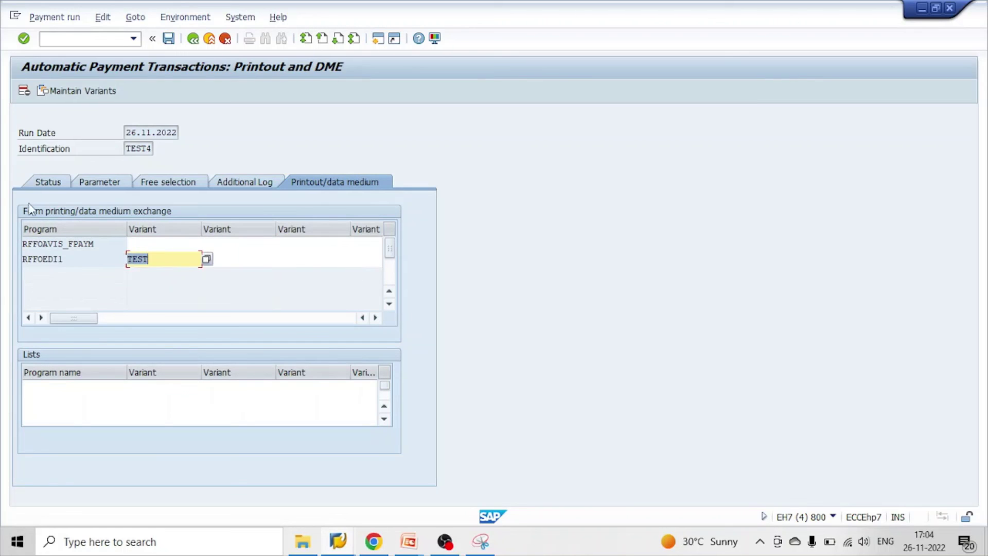
{"action": "left_click", "coordinate": [42, 188]}
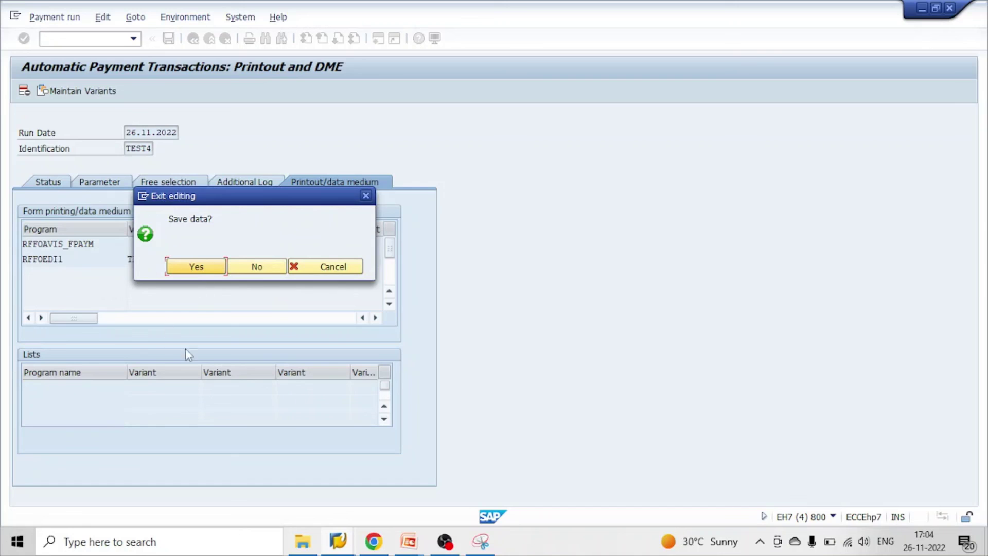
{"action": "left_click", "coordinate": [195, 266]}
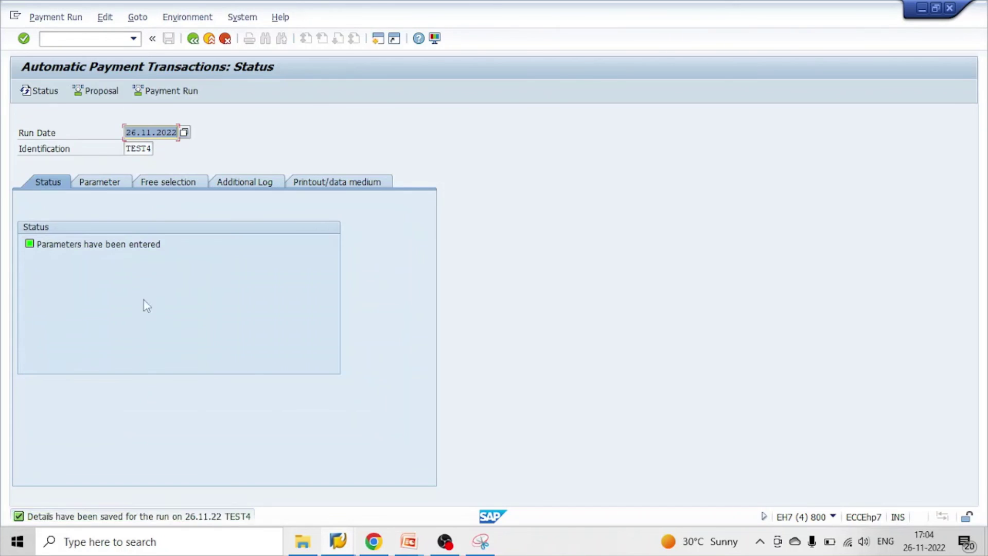
Schedule the payment proposal to start immediately with payment medium creation, and refresh the run's status.
{"action": "left_click", "coordinate": [98, 91]}
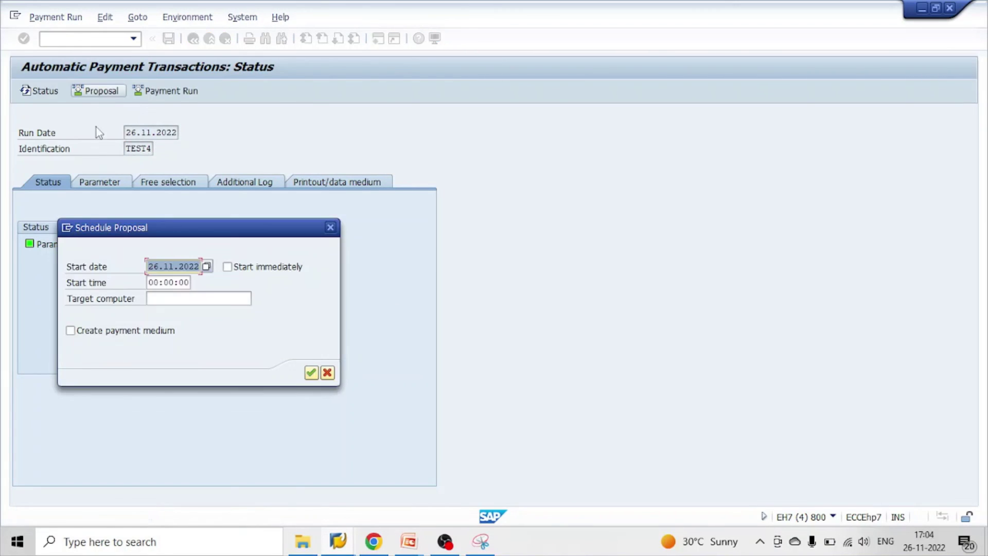
{"action": "left_click", "coordinate": [252, 268]}
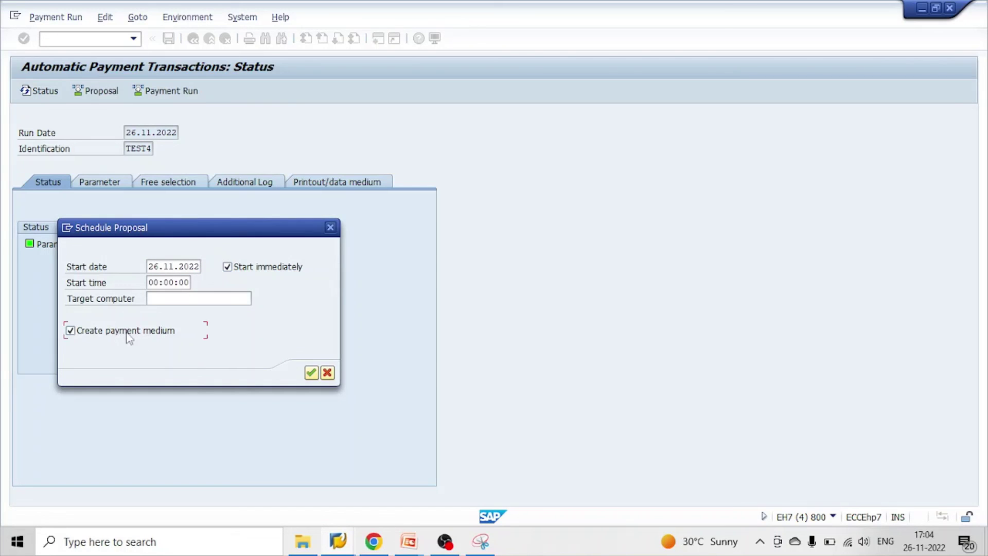
{"action": "left_click", "coordinate": [311, 372]}
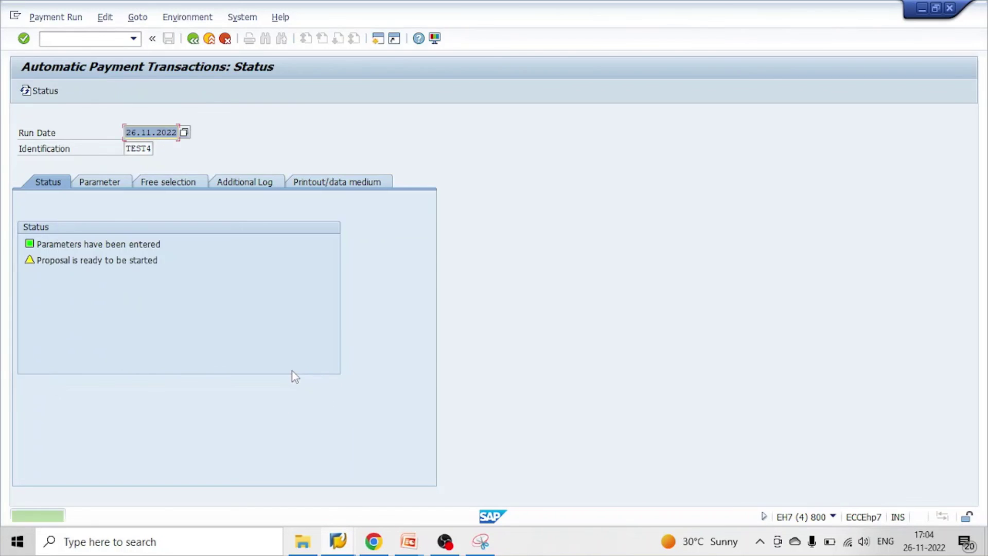
{"action": "key", "text": "Return"}
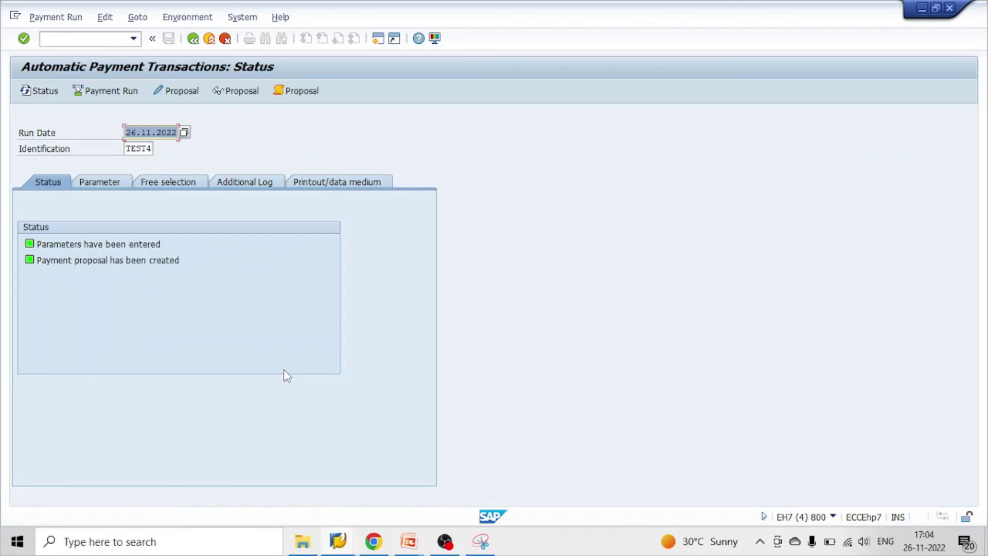
Open the payment proposal for editing and drill down from the vendor's payment to the invoice's line item details.
{"action": "left_click", "coordinate": [176, 91]}
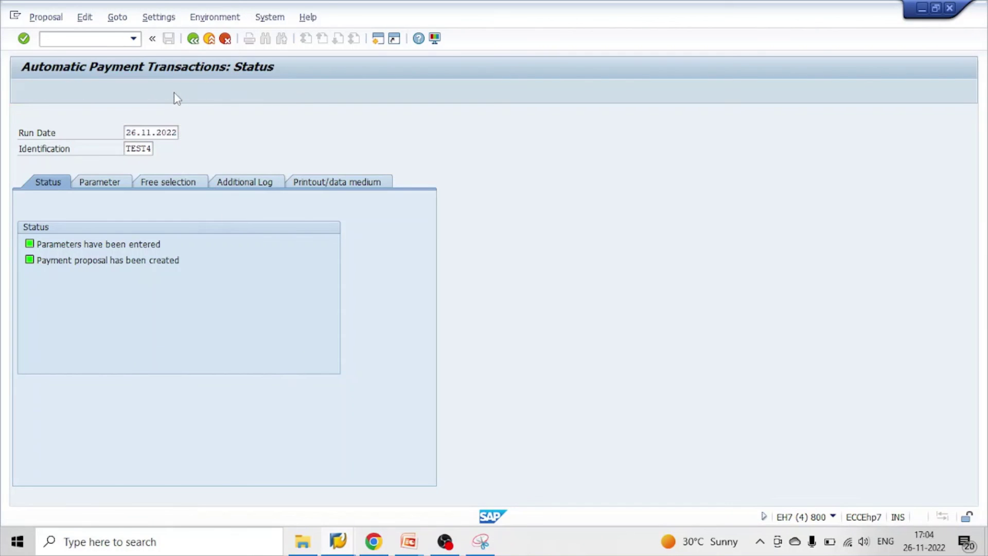
{"action": "left_click", "coordinate": [273, 311]}
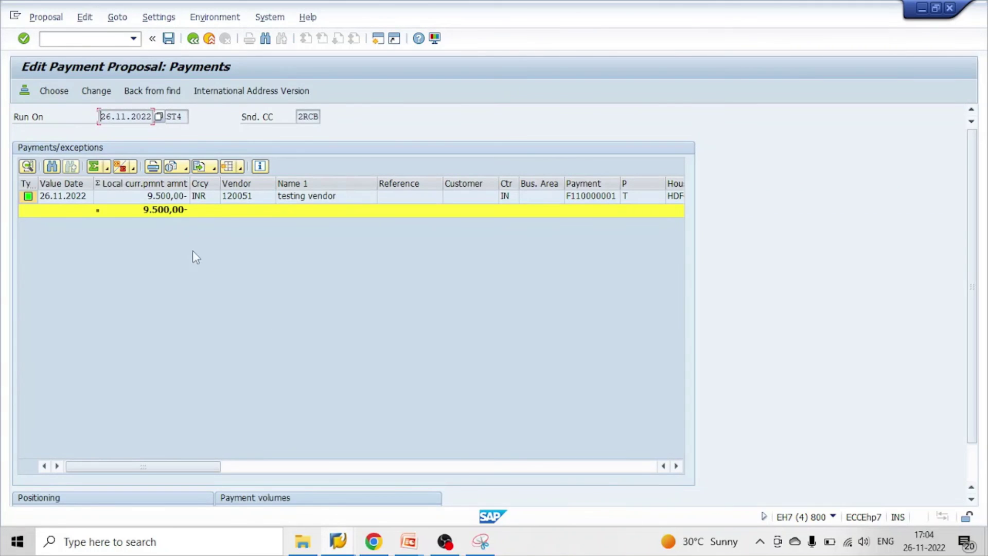
{"action": "left_click", "coordinate": [160, 202]}
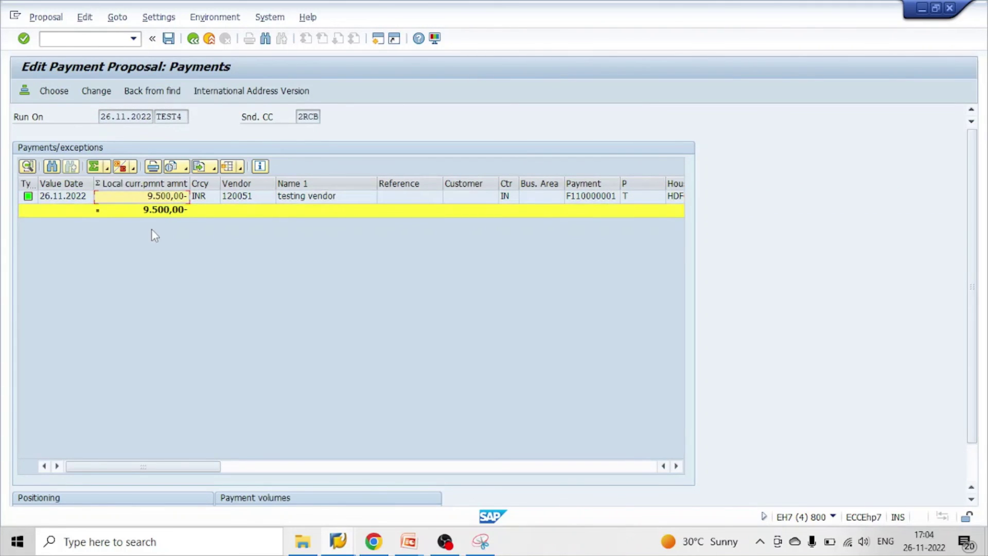
{"action": "double_click", "coordinate": [154, 201]}
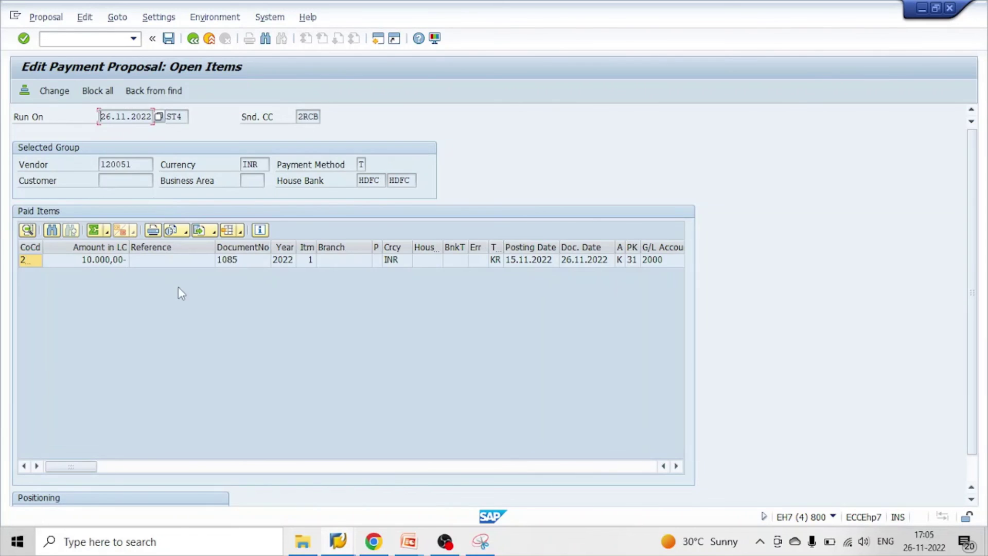
{"action": "left_click", "coordinate": [101, 260]}
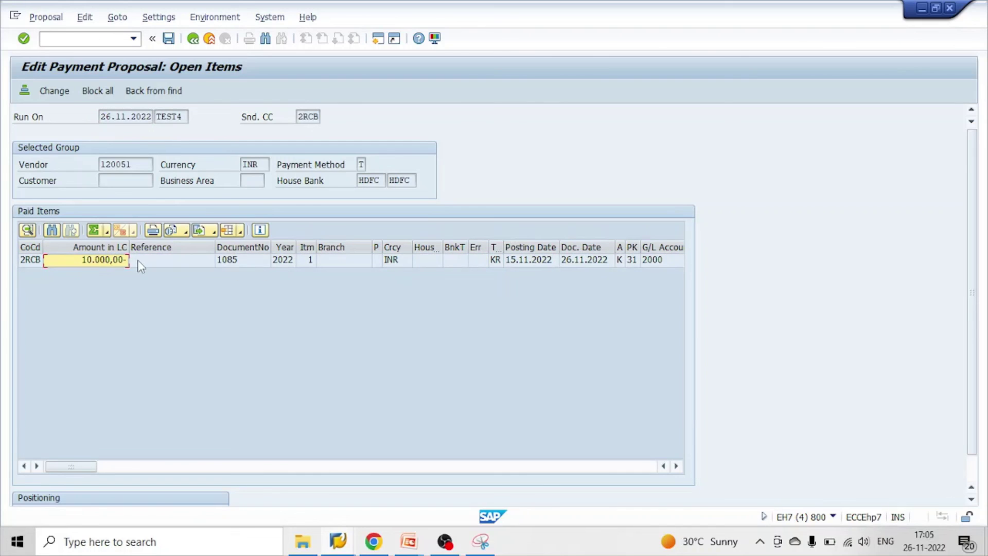
{"action": "left_click", "coordinate": [124, 260]}
{"action": "double_click", "coordinate": [124, 260]}
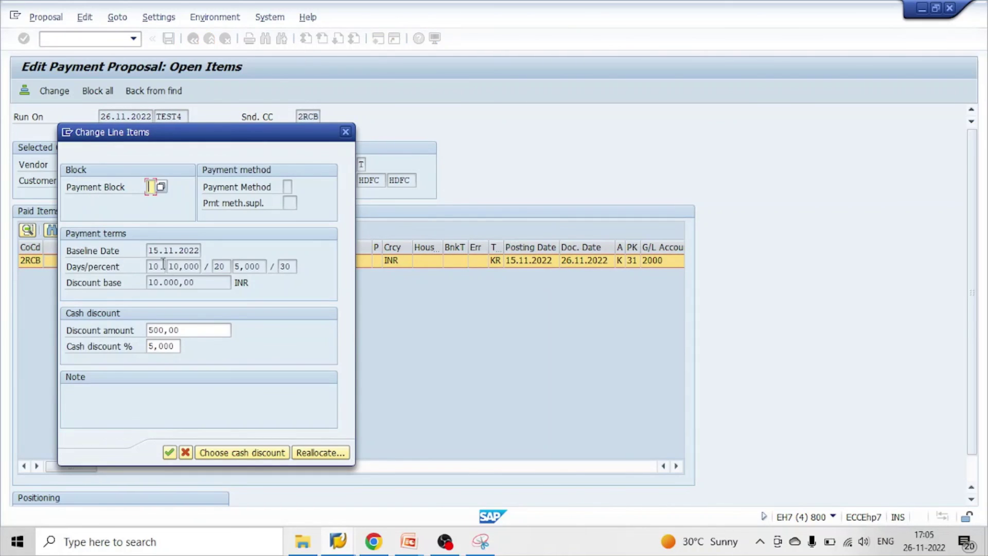
Check the line item's discount days and percentages against its baseline date and discount amount, and return to the run's status overview.
{"action": "left_click_drag", "start_coordinate": [153, 252], "coordinate": [198, 251]}
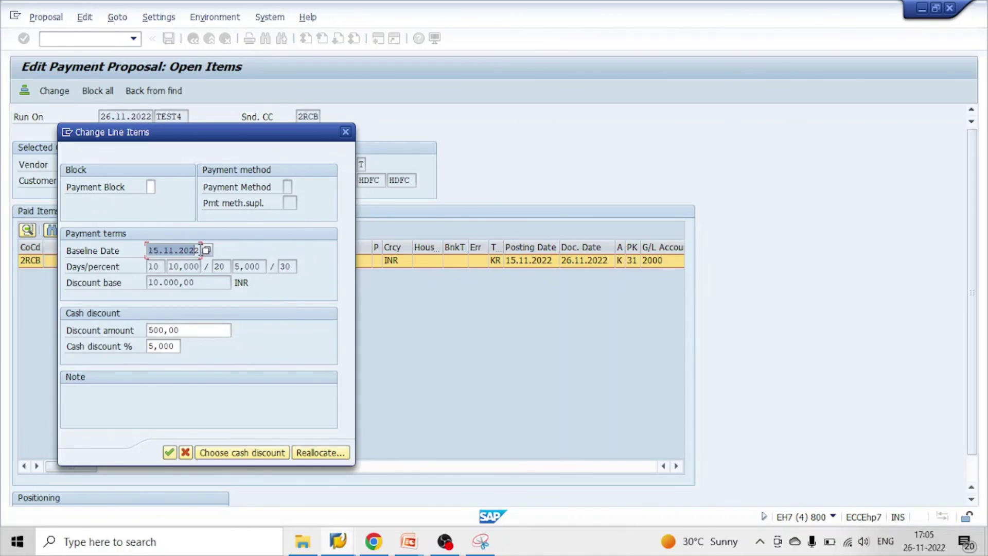
{"action": "left_click", "coordinate": [200, 250]}
{"action": "double_click", "coordinate": [220, 266]}
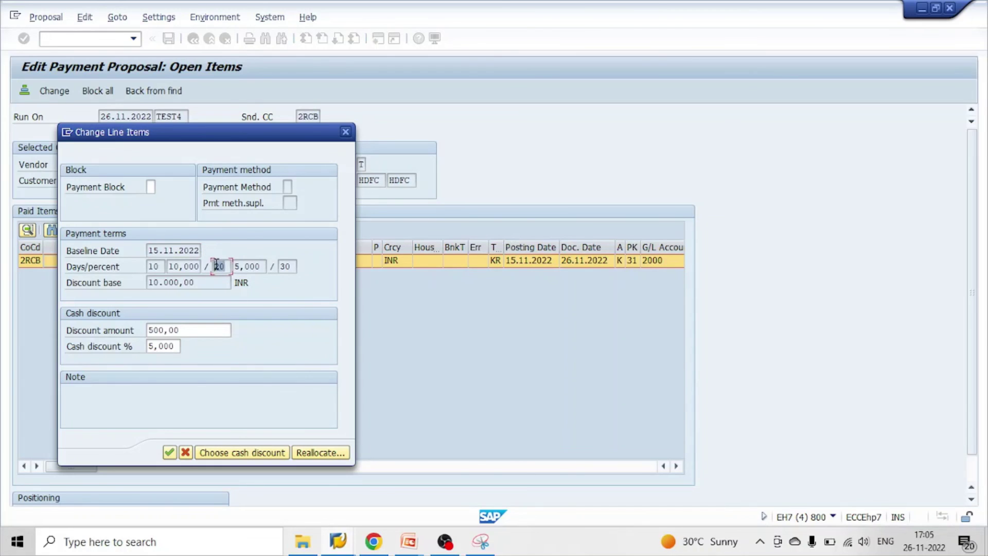
{"action": "double_click", "coordinate": [156, 266]}
{"action": "double_click", "coordinate": [159, 250]}
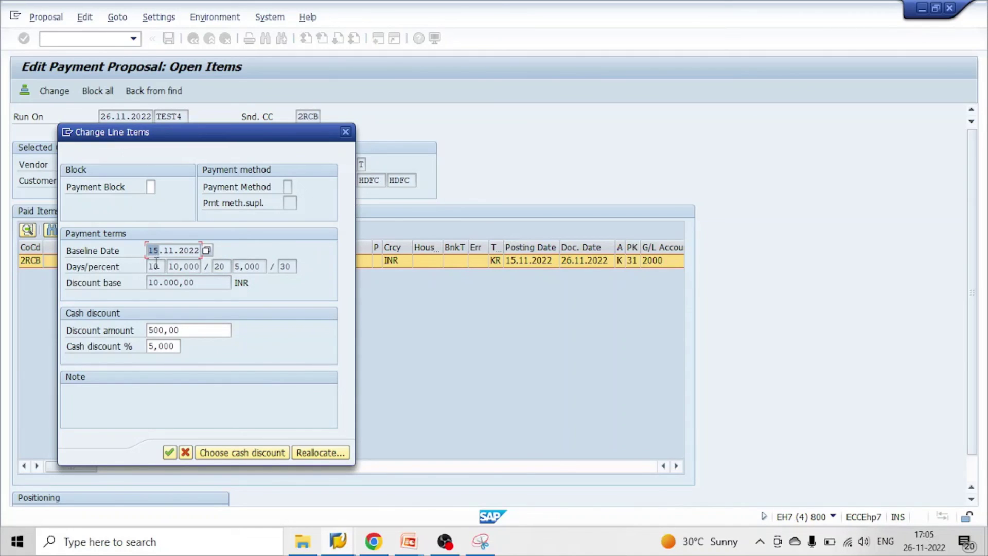
{"action": "left_click", "coordinate": [159, 265]}
{"action": "left_click", "coordinate": [200, 266]}
{"action": "double_click", "coordinate": [217, 266]}
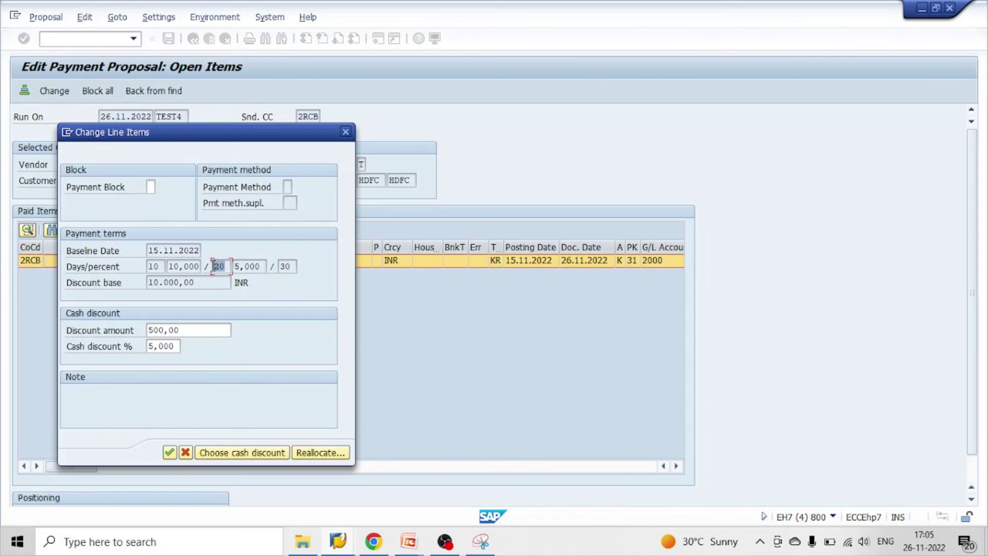
{"action": "key", "text": "Tab"}
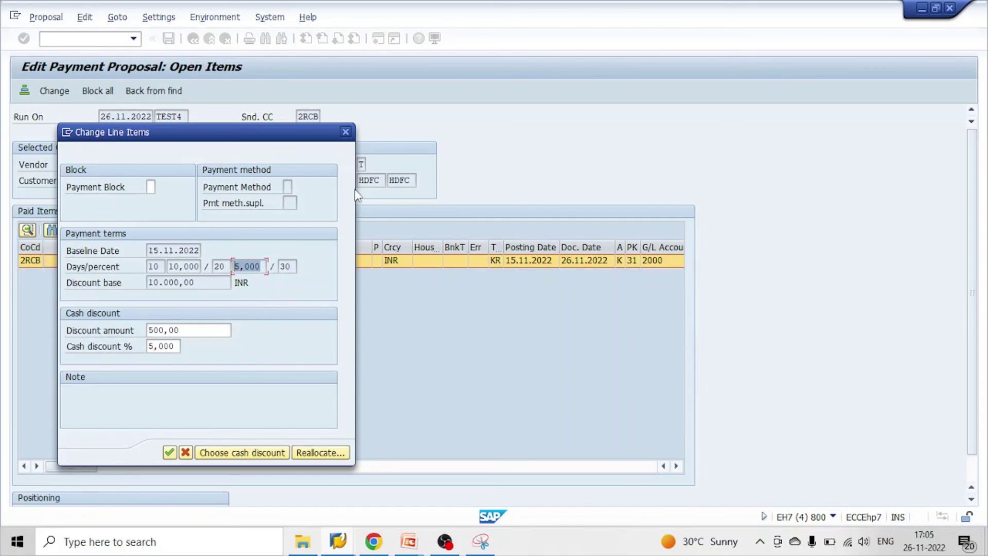
{"action": "double_click", "coordinate": [178, 329]}
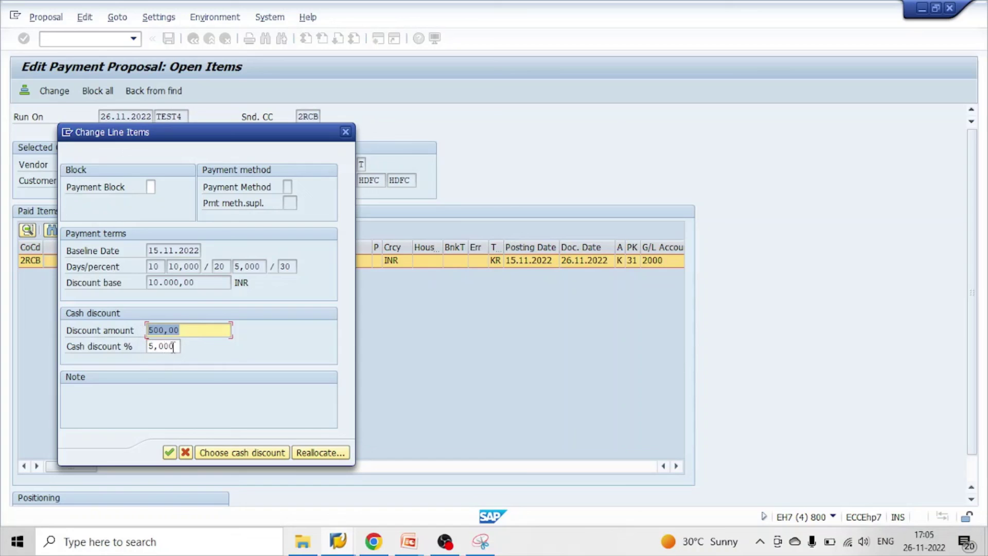
{"action": "left_click", "coordinate": [345, 132]}
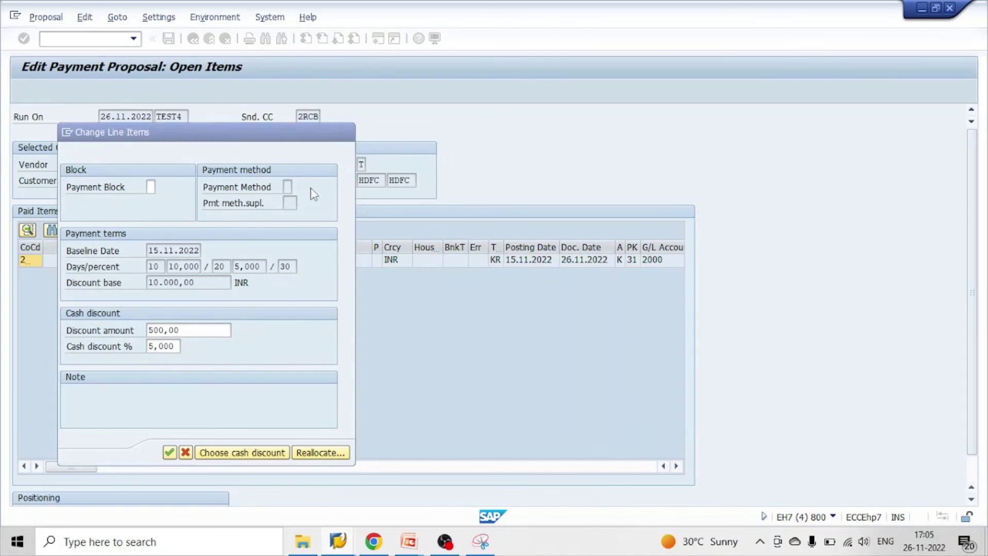
{"action": "left_click", "coordinate": [193, 39]}
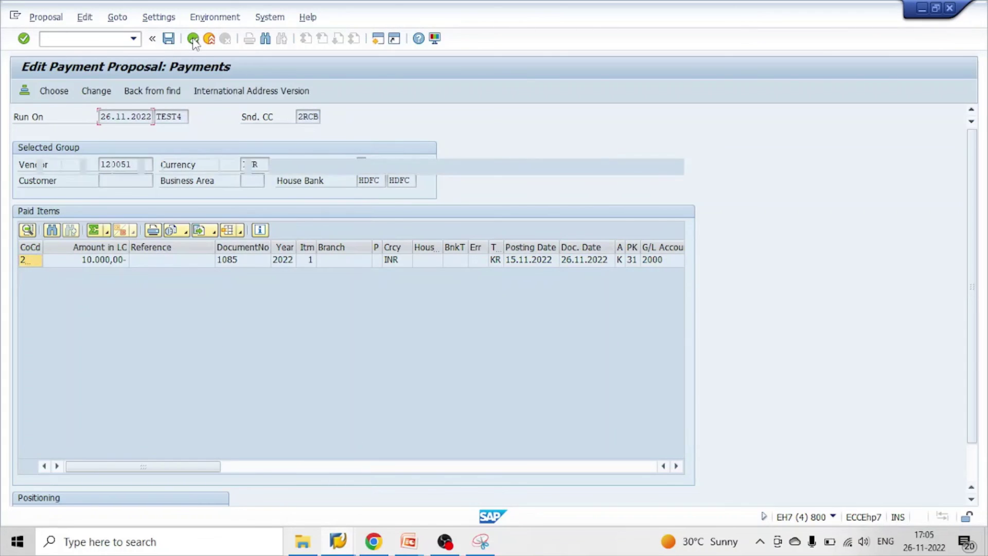
{"action": "left_click", "coordinate": [193, 39]}
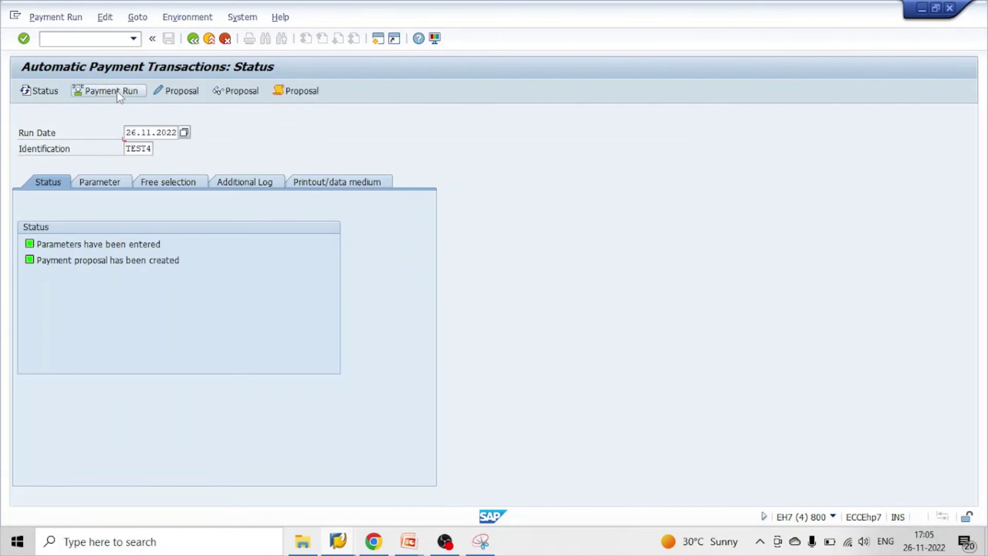
Schedule the payment run to start immediately with payment medium creation, and refresh its status.
{"action": "left_click", "coordinate": [117, 91]}
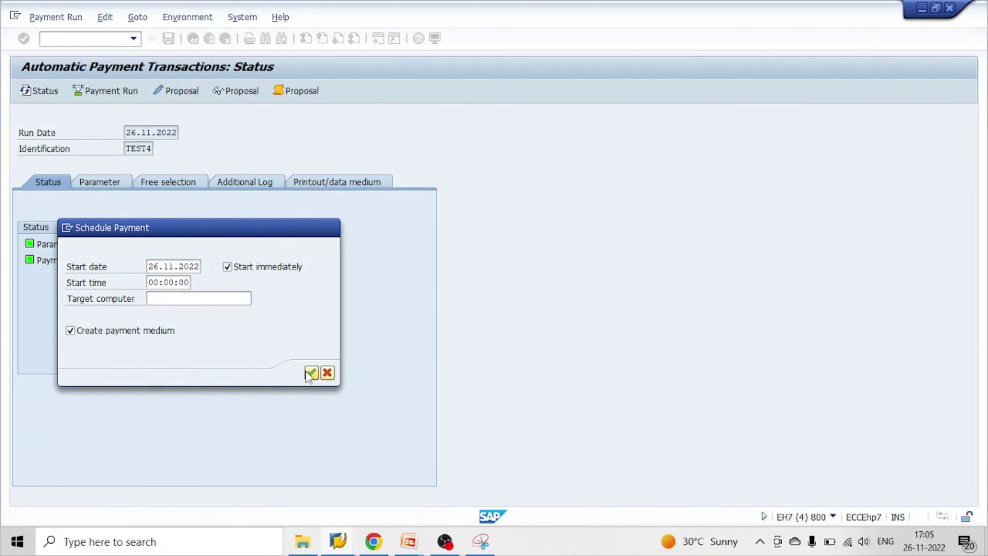
{"action": "left_click", "coordinate": [310, 372]}
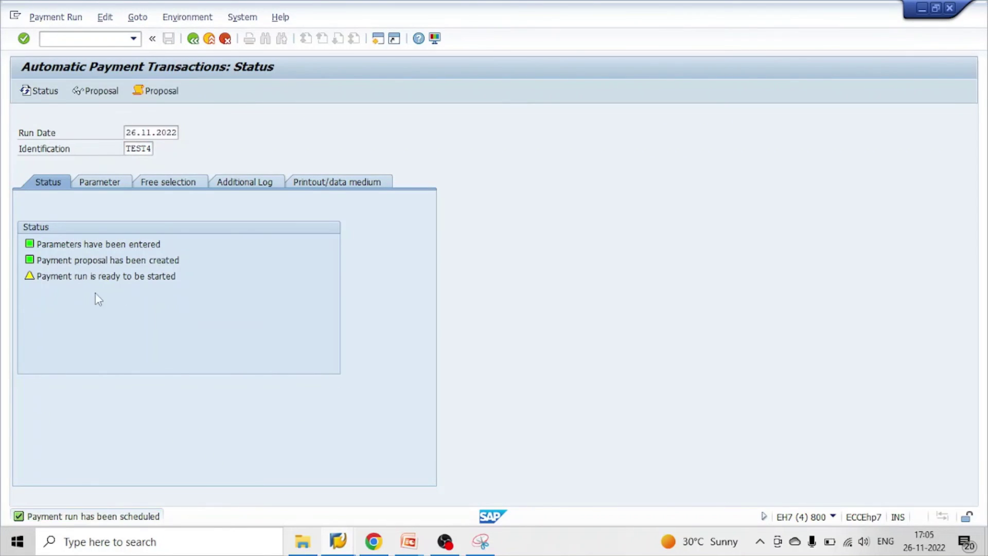
{"action": "key", "text": "Return"}
Review the posted discount and payment amounts in the payment run's job log and return to the status overview.
{"action": "left_click", "coordinate": [96, 91]}
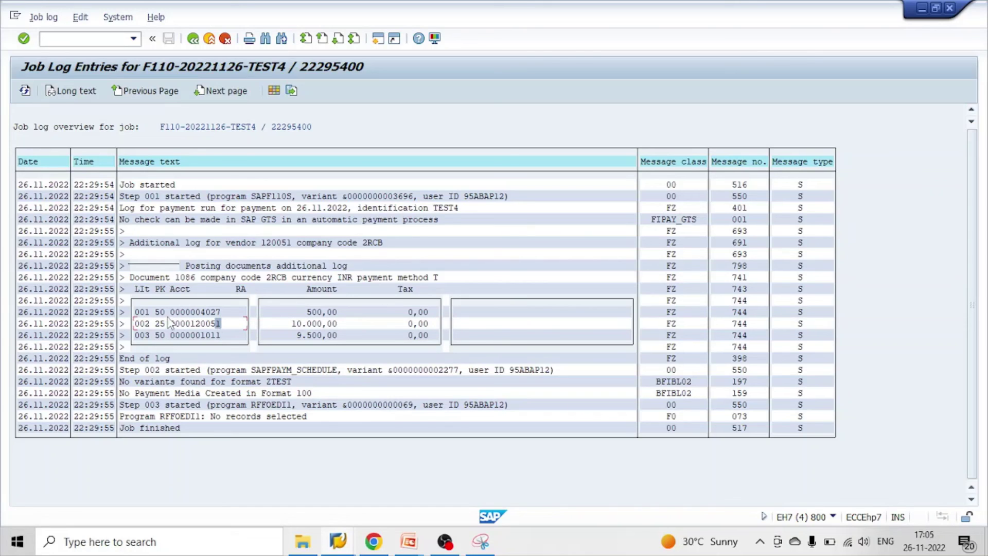
{"action": "left_click", "coordinate": [314, 315]}
{"action": "left_click", "coordinate": [314, 338]}
{"action": "left_click", "coordinate": [193, 39]}
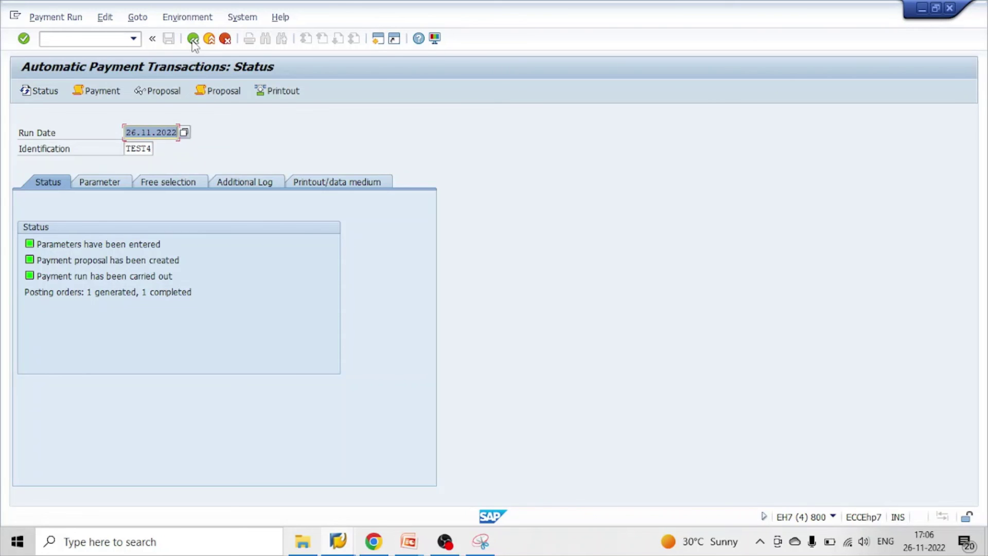
Switch to the Terms of Payment session and open the details of payment term Z009.
{"action": "left_click", "coordinate": [338, 541]}
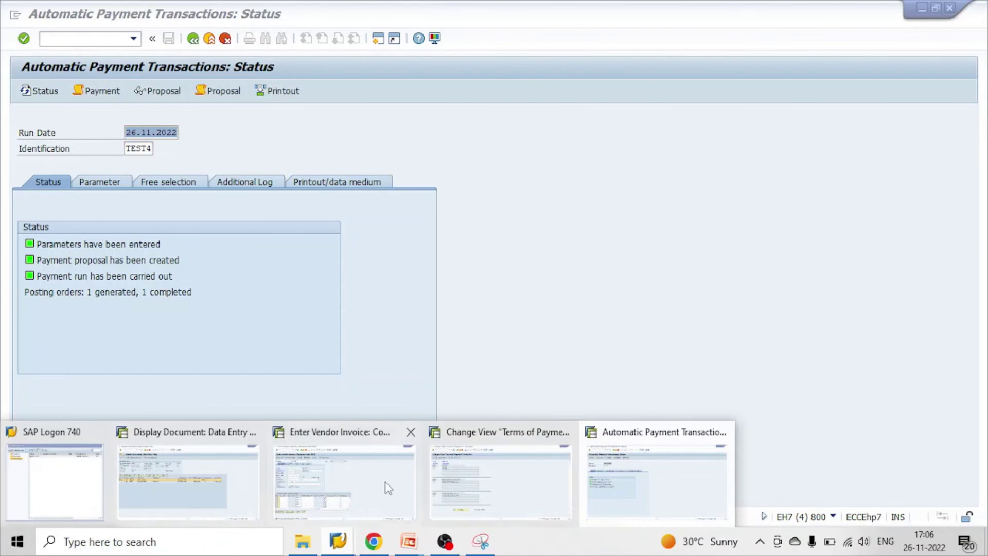
{"action": "left_click", "coordinate": [497, 483]}
{"action": "double_click", "coordinate": [112, 151]}
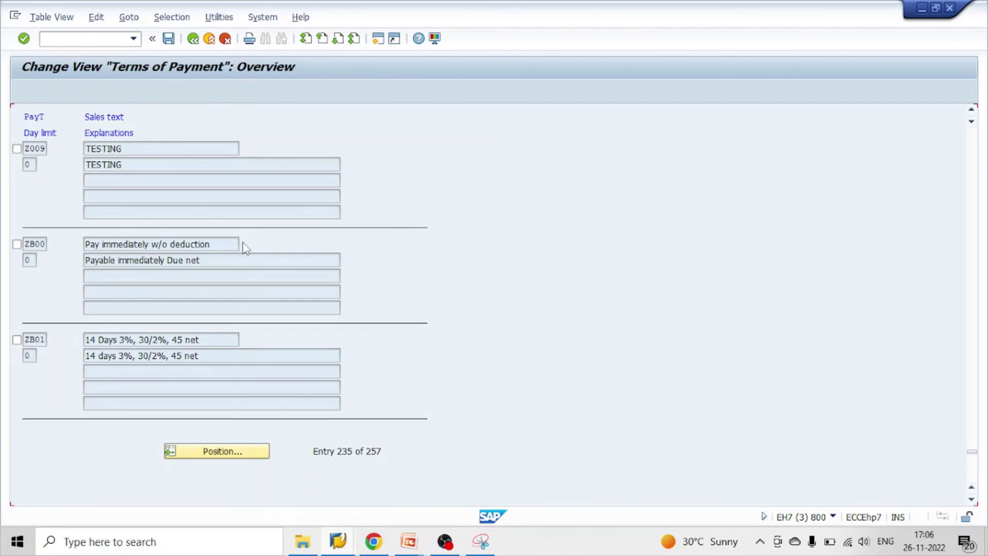